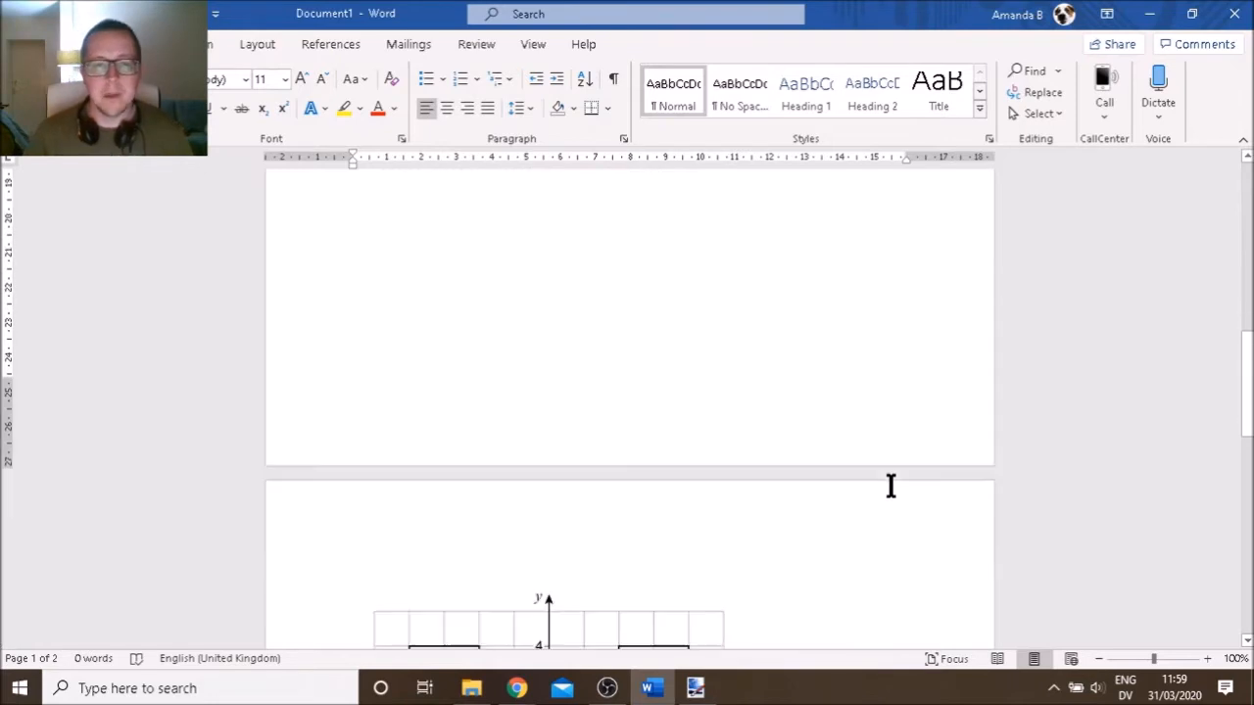
Enlarge the distance–time graph picture on page 1 so it fills more of the page width
scroll(891, 486, down, 7)
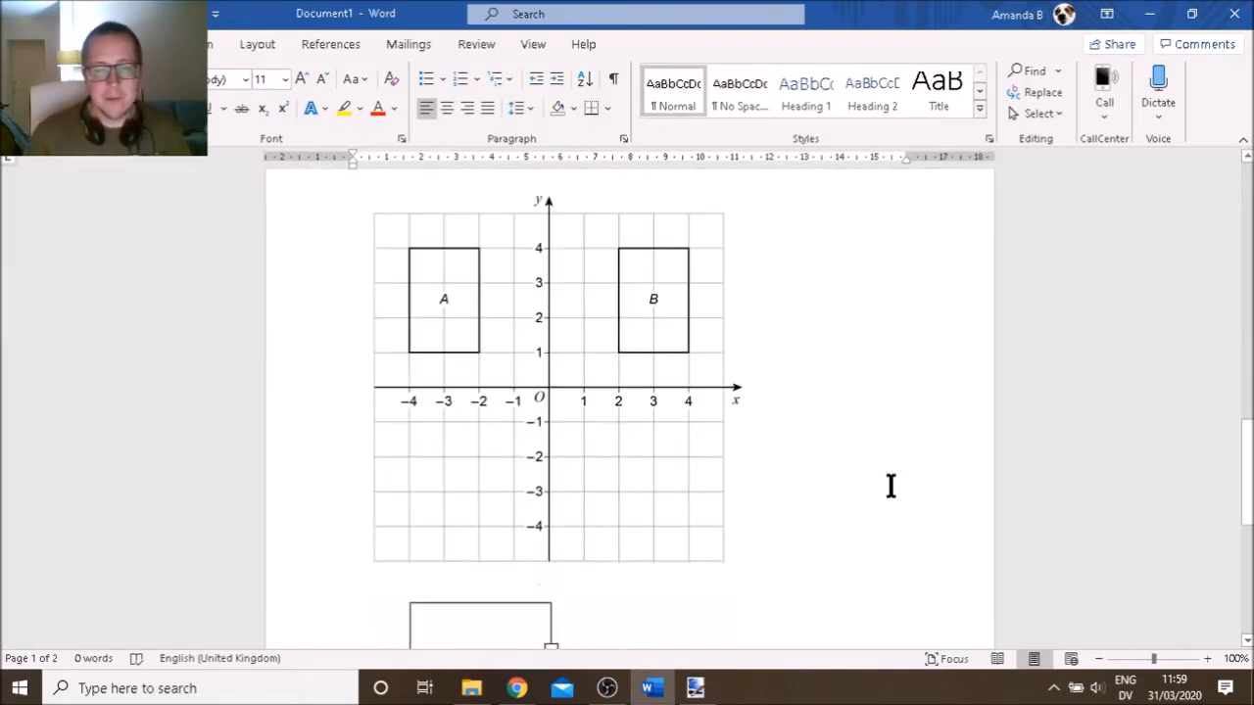
scroll(891, 486, down, 5)
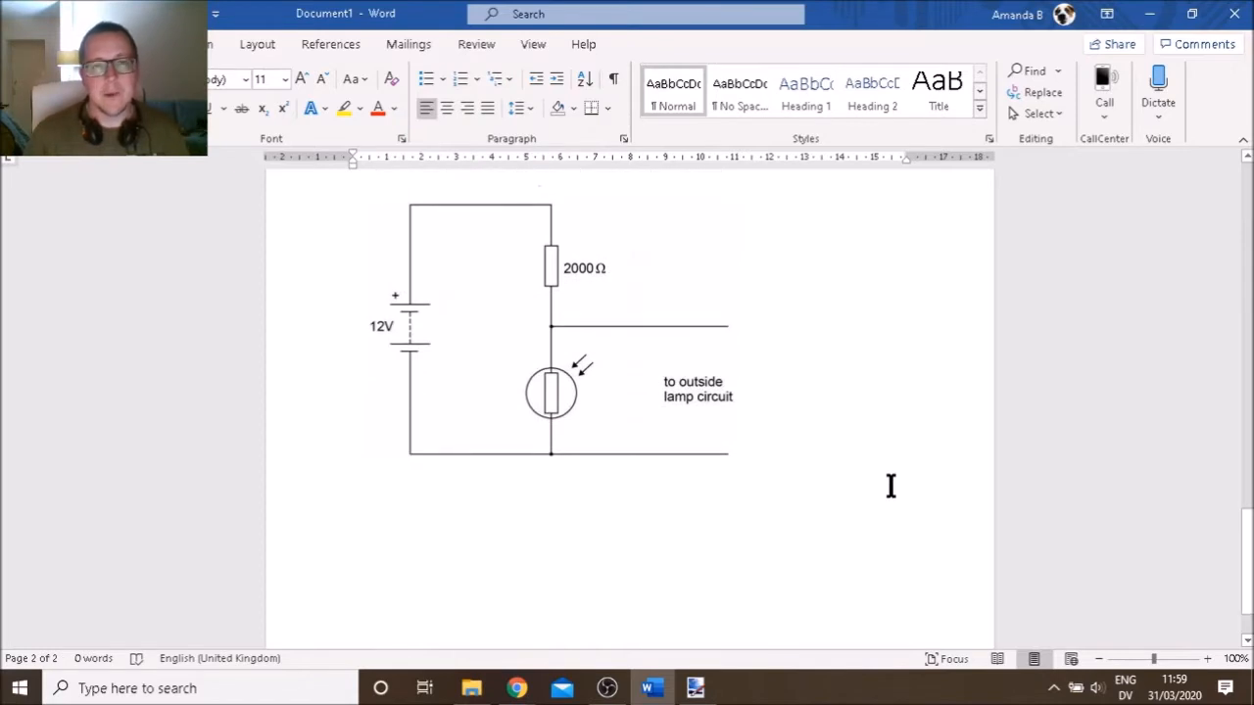
scroll(891, 486, down, 2)
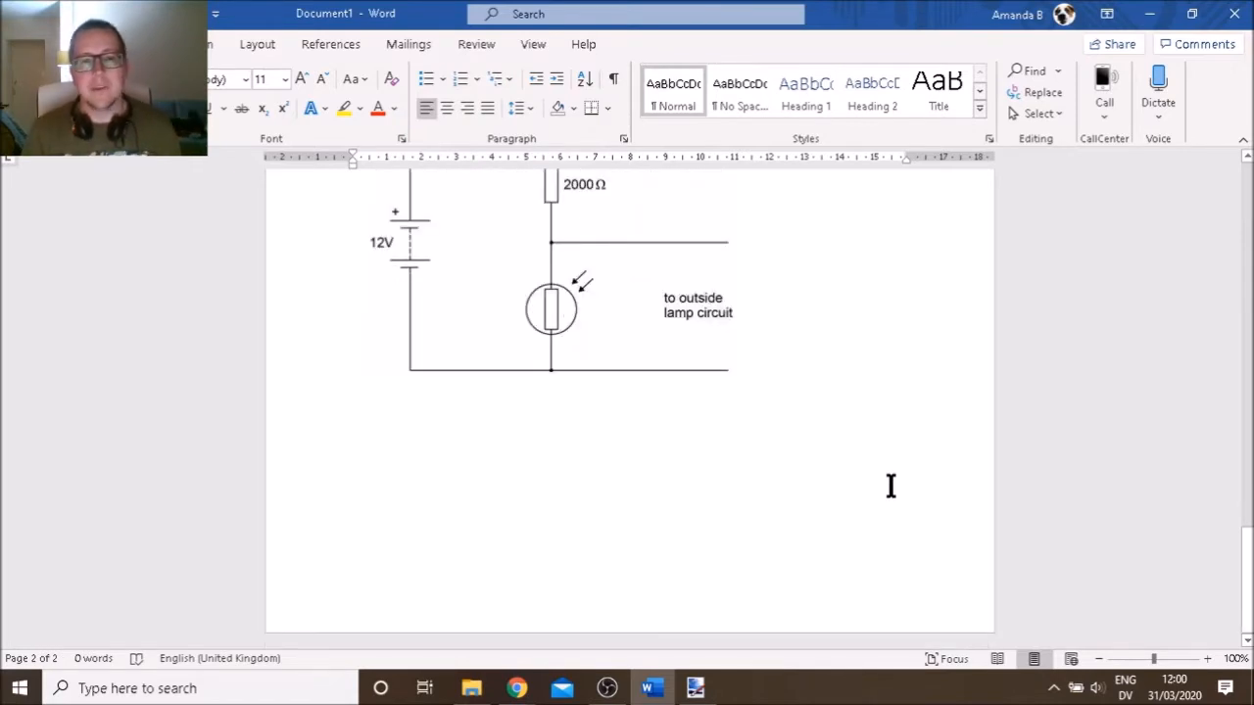
scroll(890, 486, up, 10)
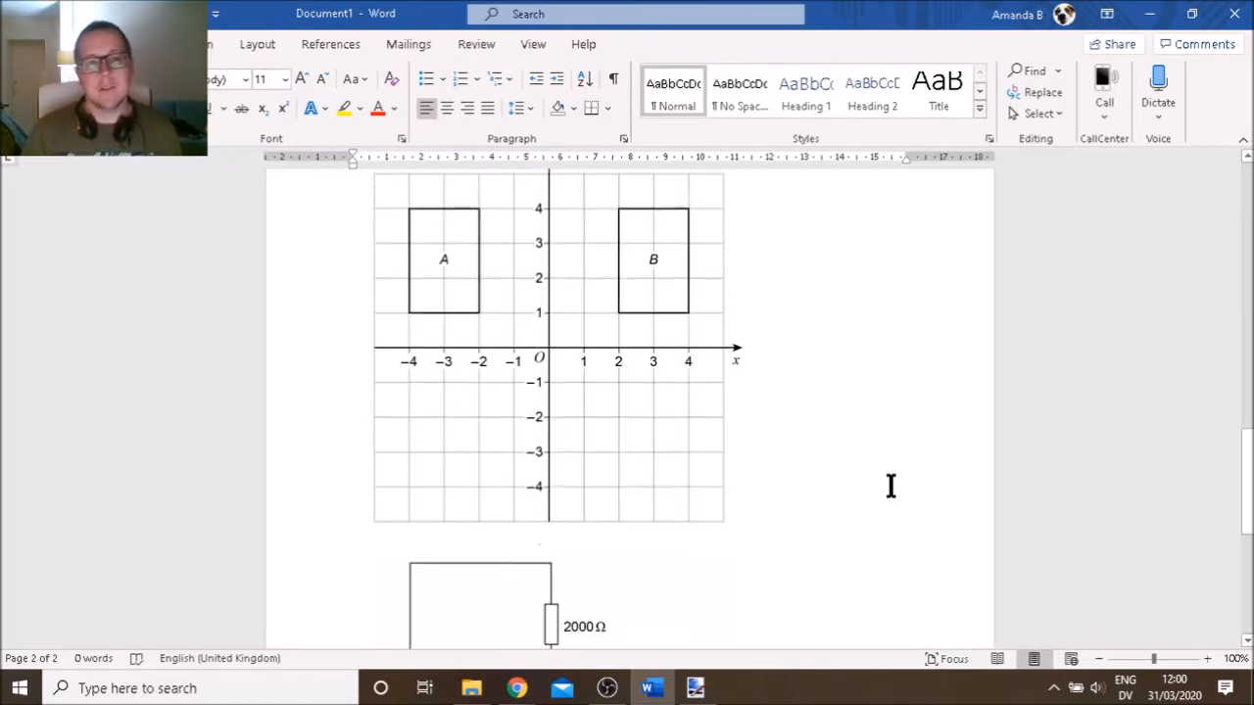
scroll(891, 486, up, 10)
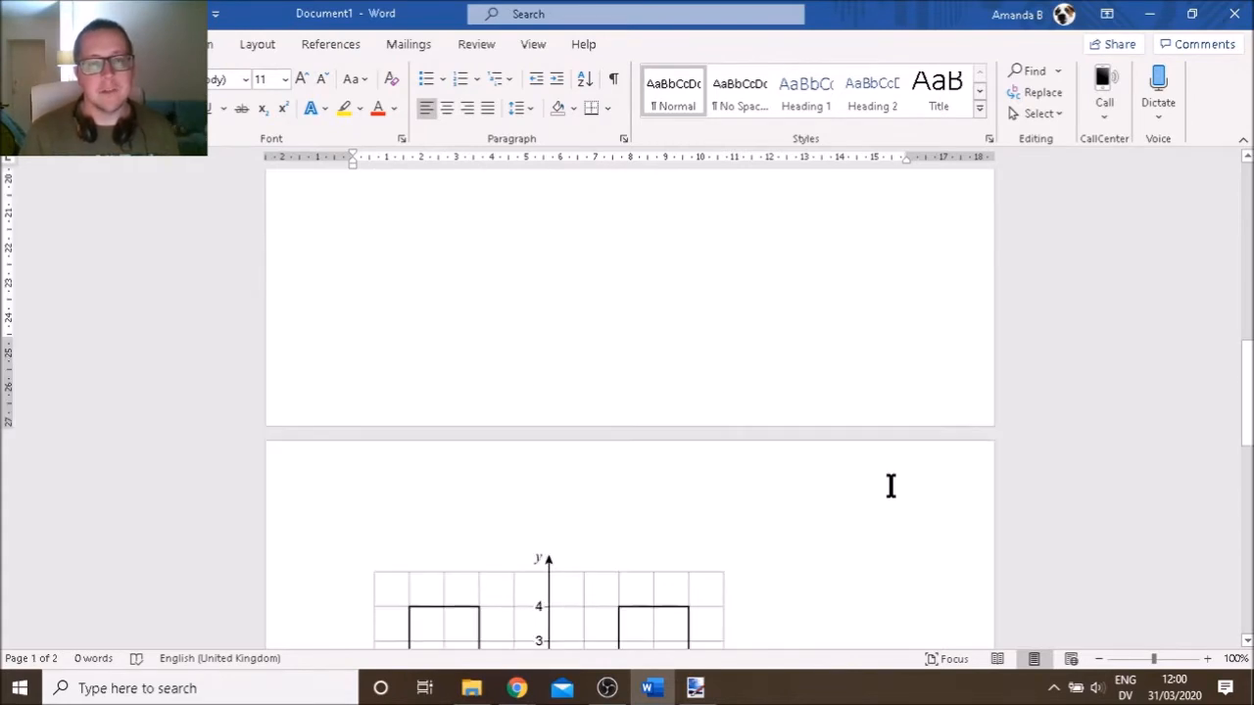
scroll(890, 486, up, 5)
scroll(890, 486, up, 5)
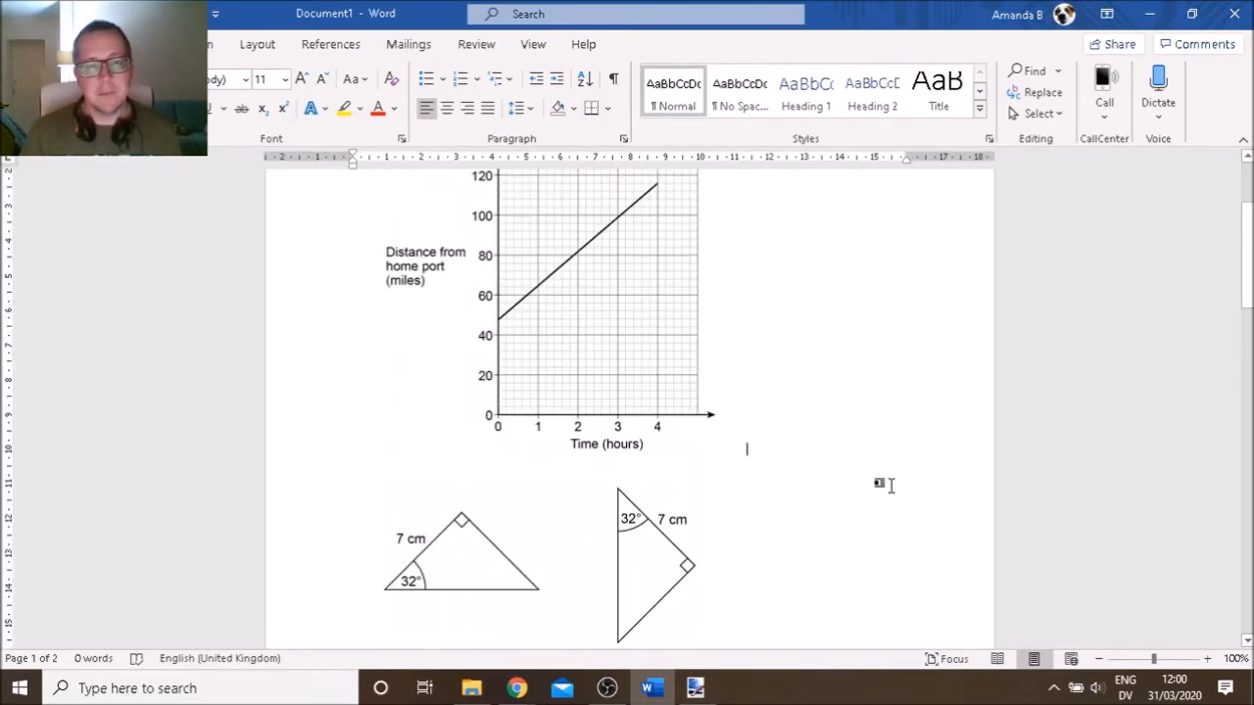
click(676, 414)
drag(747, 542, 818, 605)
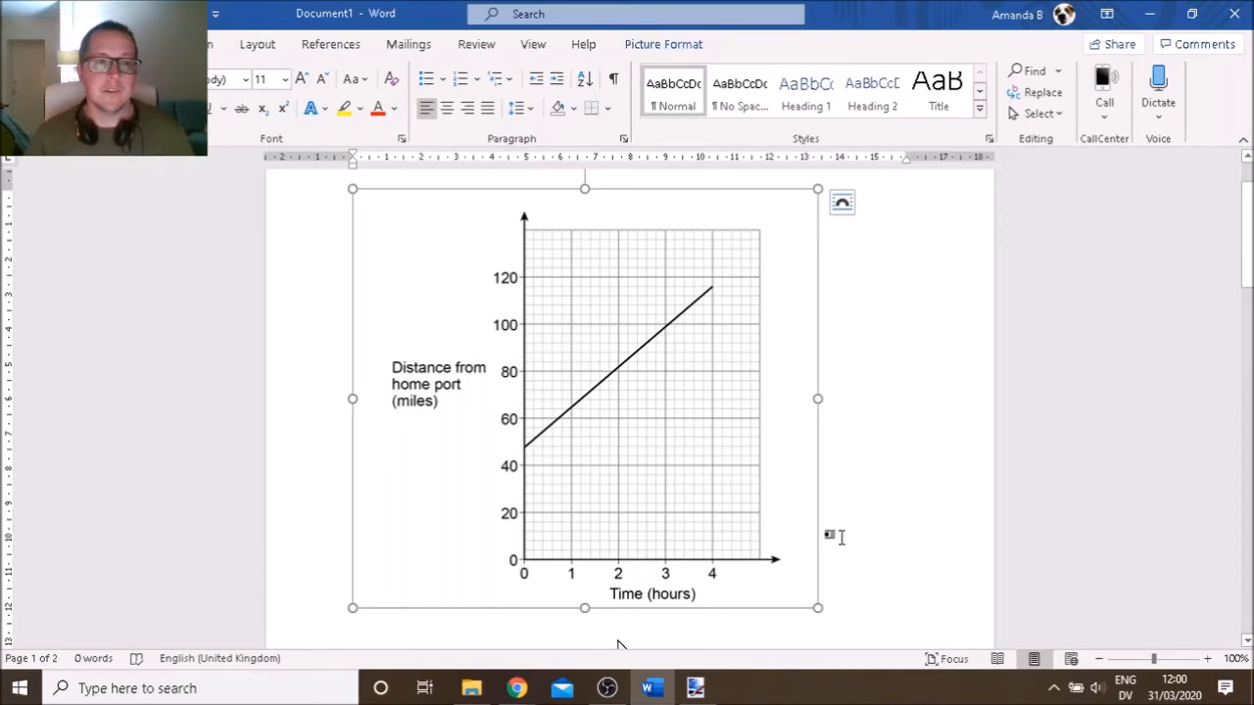
scroll(853, 542, down, 5)
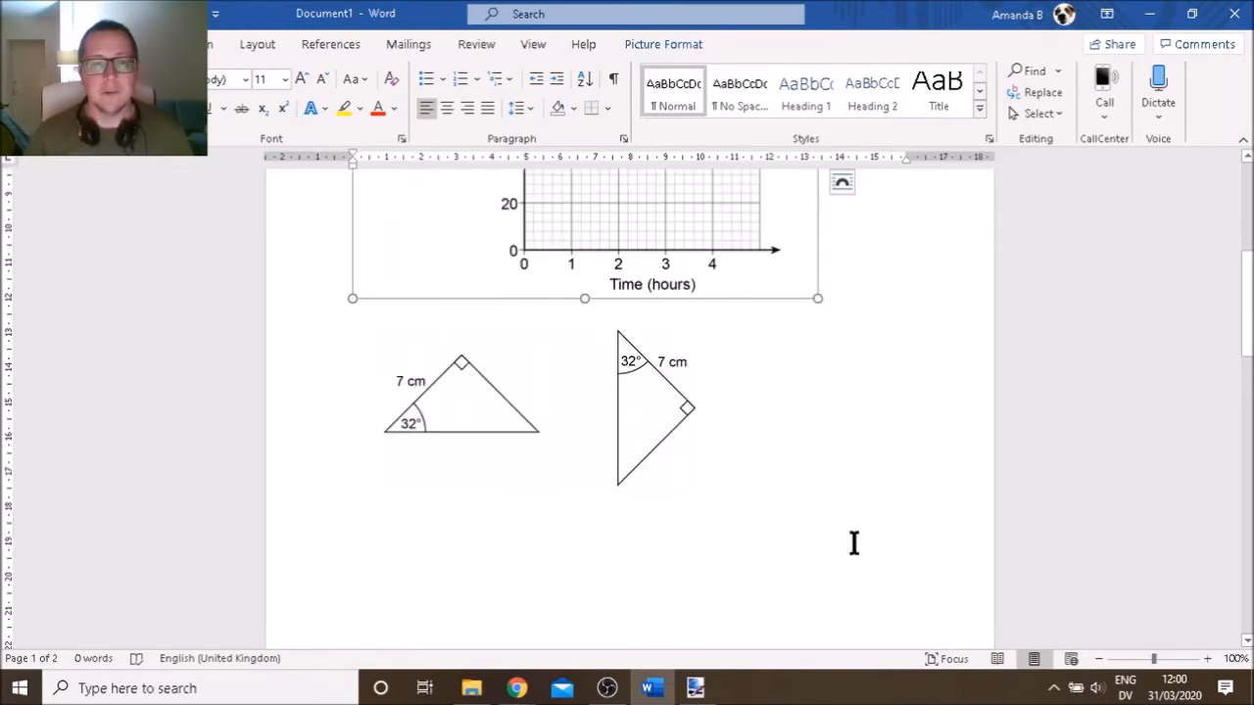
Bring up a blank 800 × 600 Paint.NET canvas, then select Word's two-triangle picture
click(698, 688)
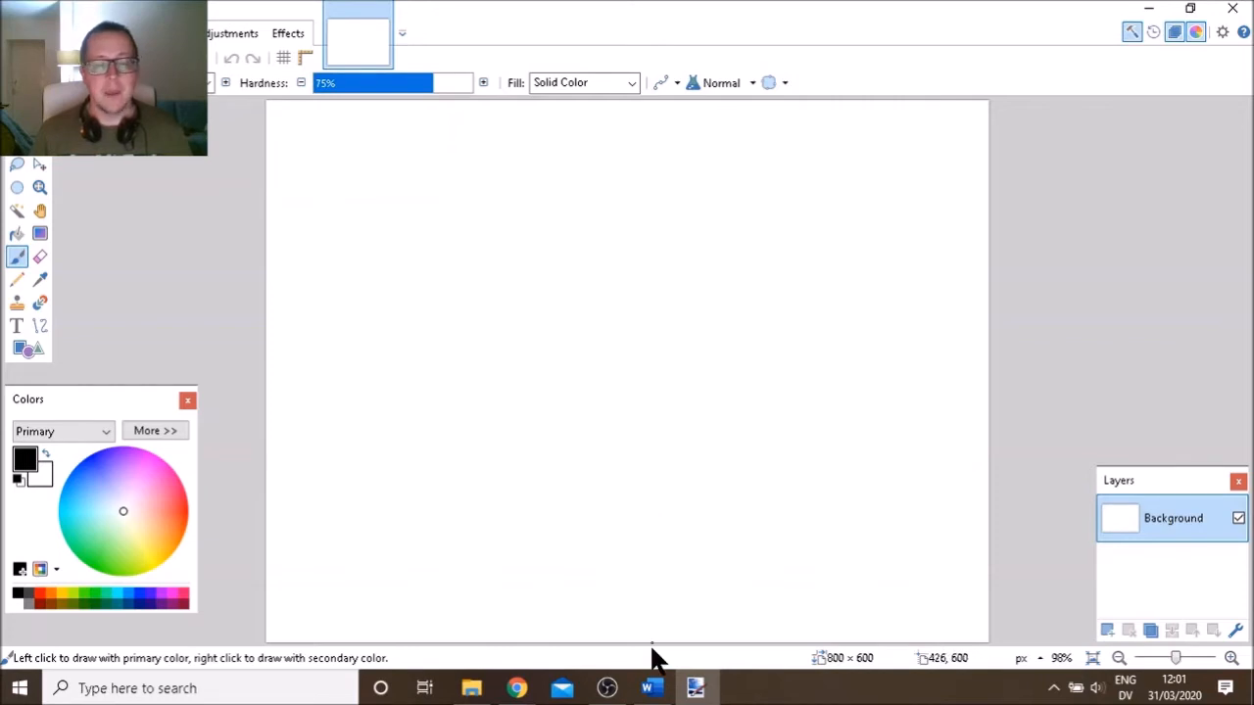
click(648, 686)
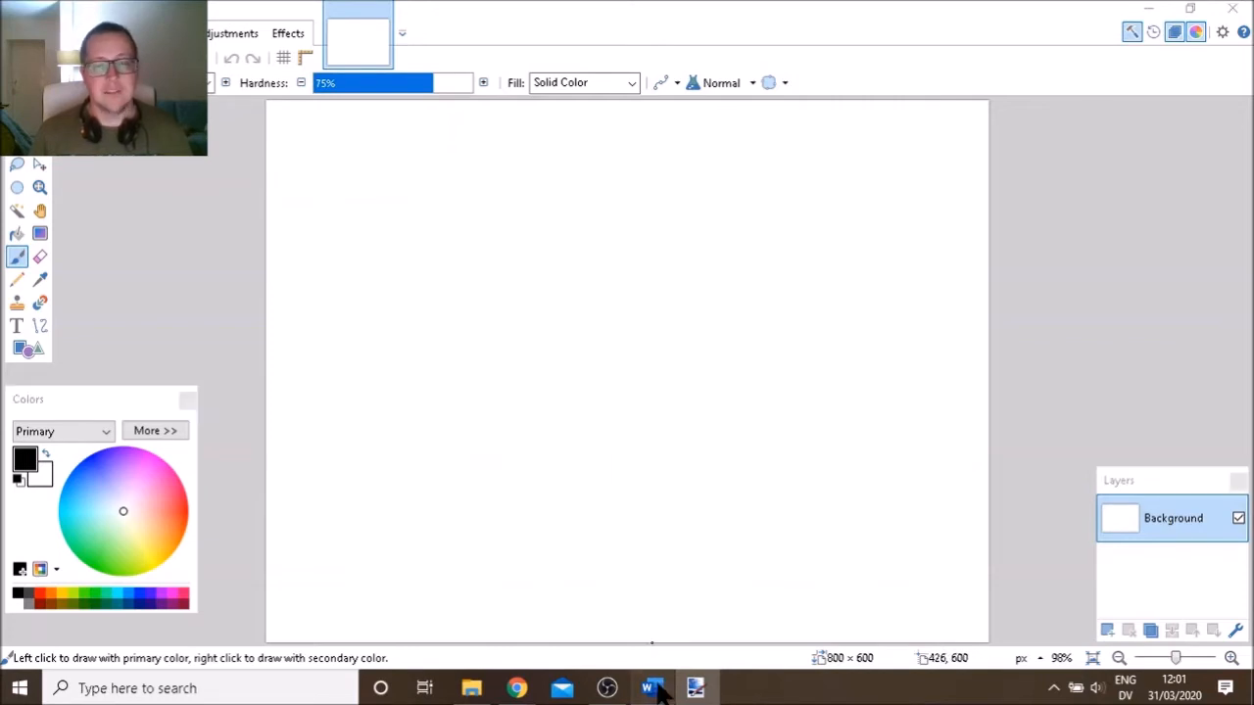
click(577, 441)
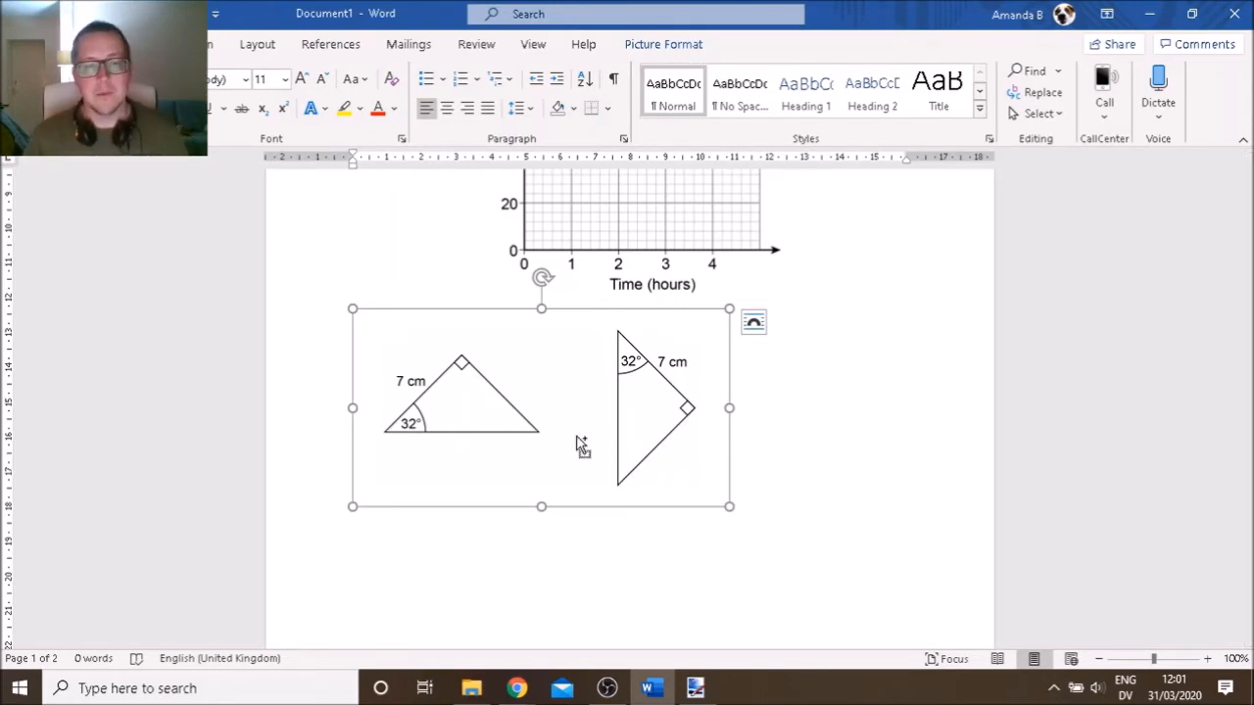
Paste the copied two-triangle picture into Paint.NET as a 638 × 334 image
key(alt+Tab)
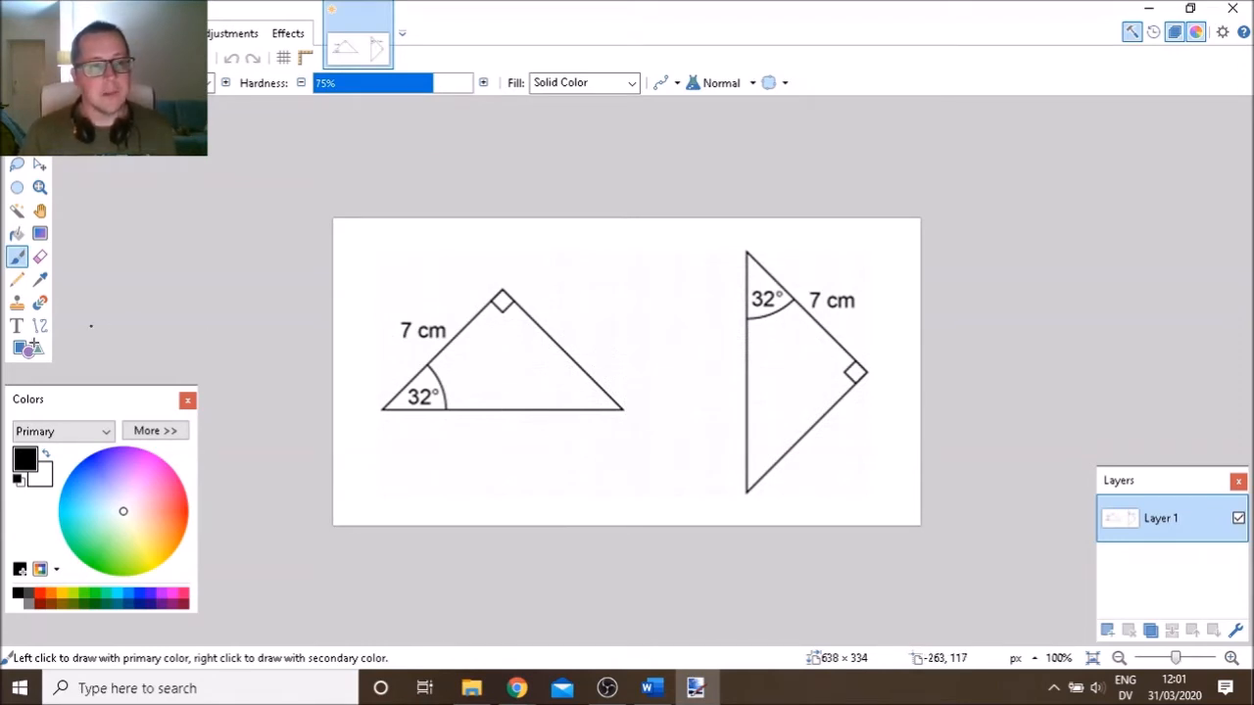
Set the shape tool to Triangle with brush width 6 and add a new Layer 2
click(18, 351)
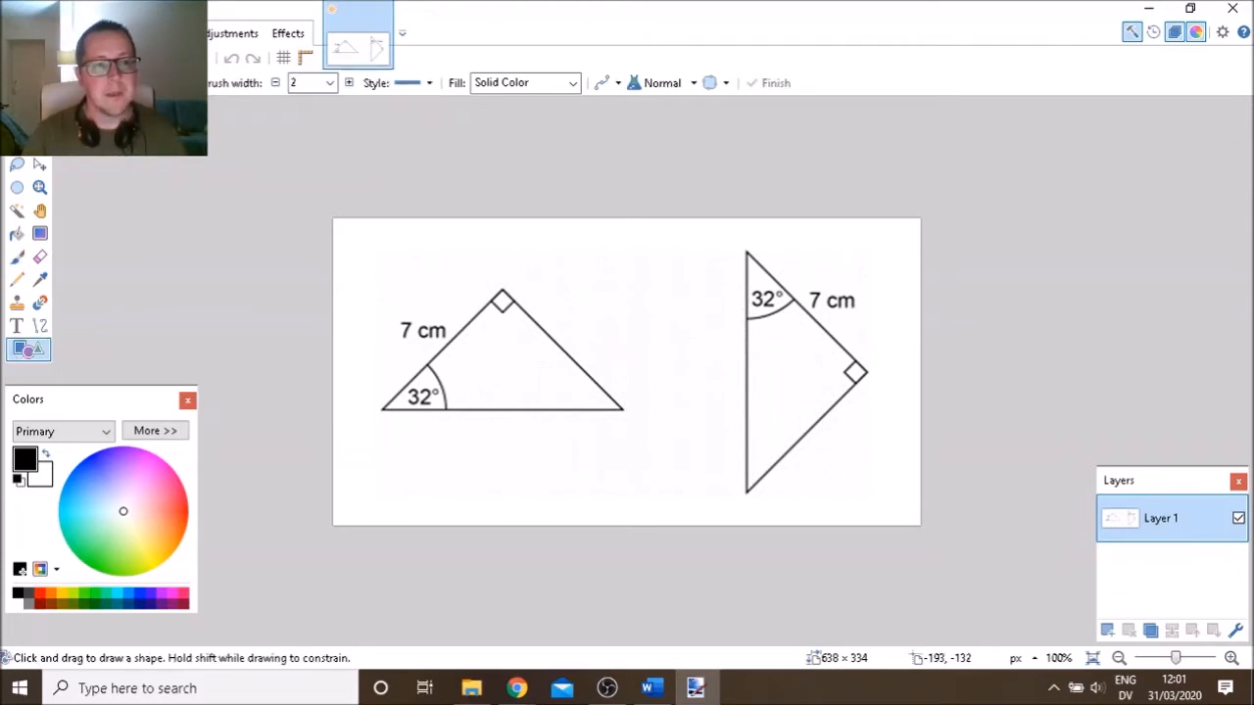
click(359, 47)
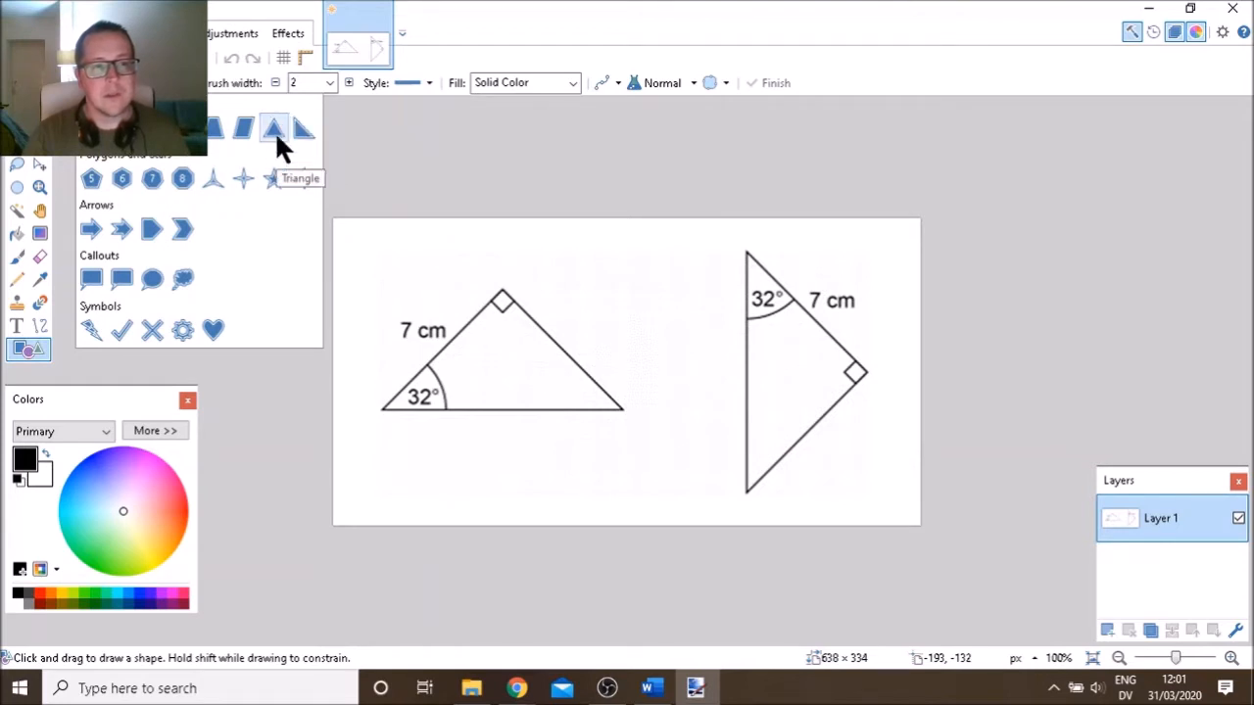
click(274, 129)
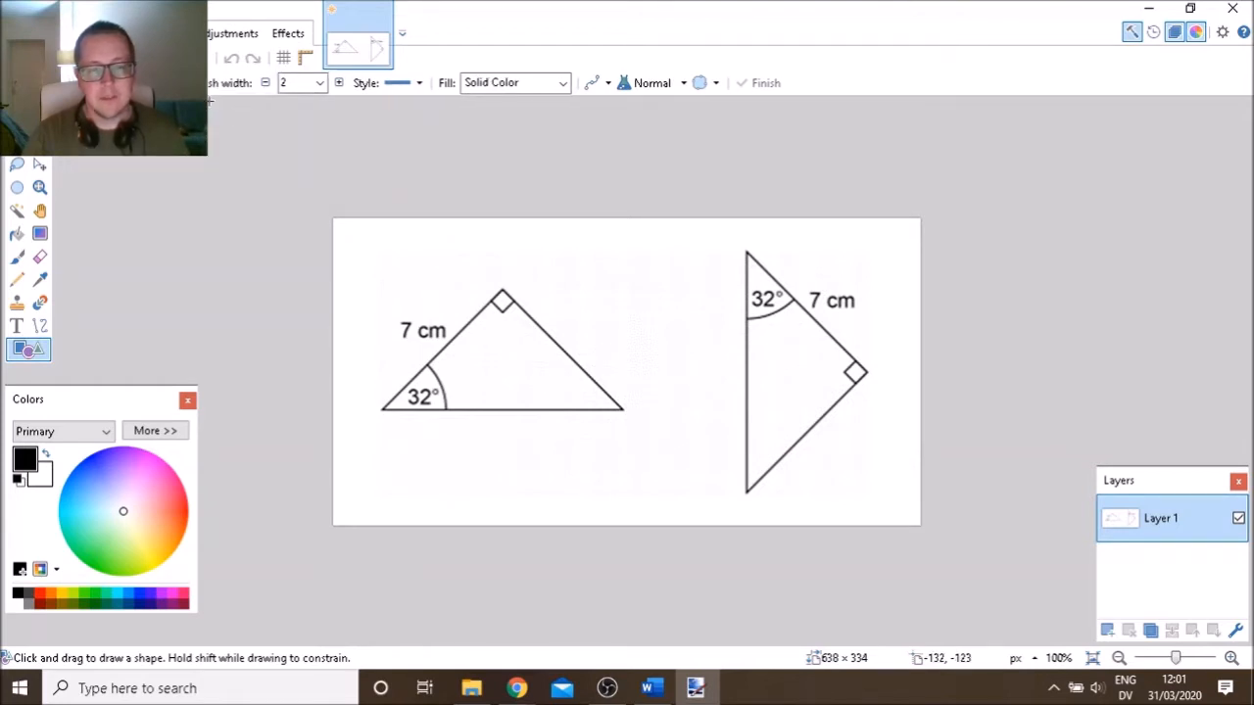
click(319, 83)
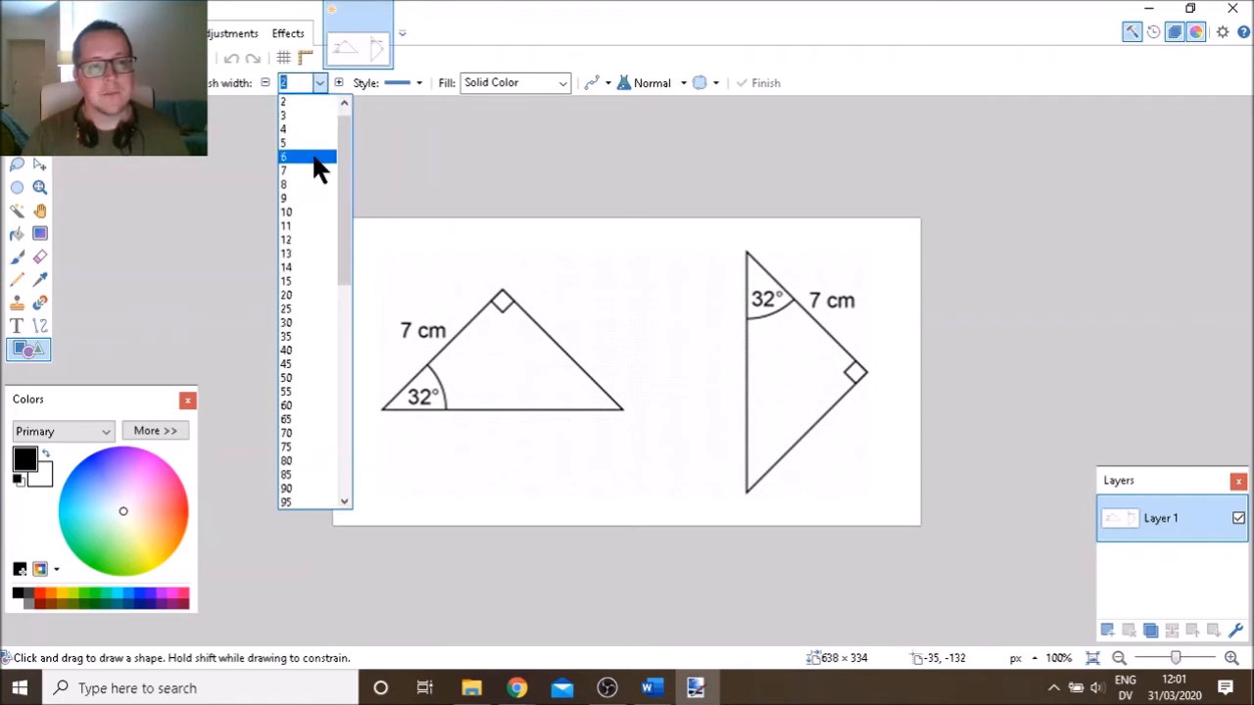
click(312, 151)
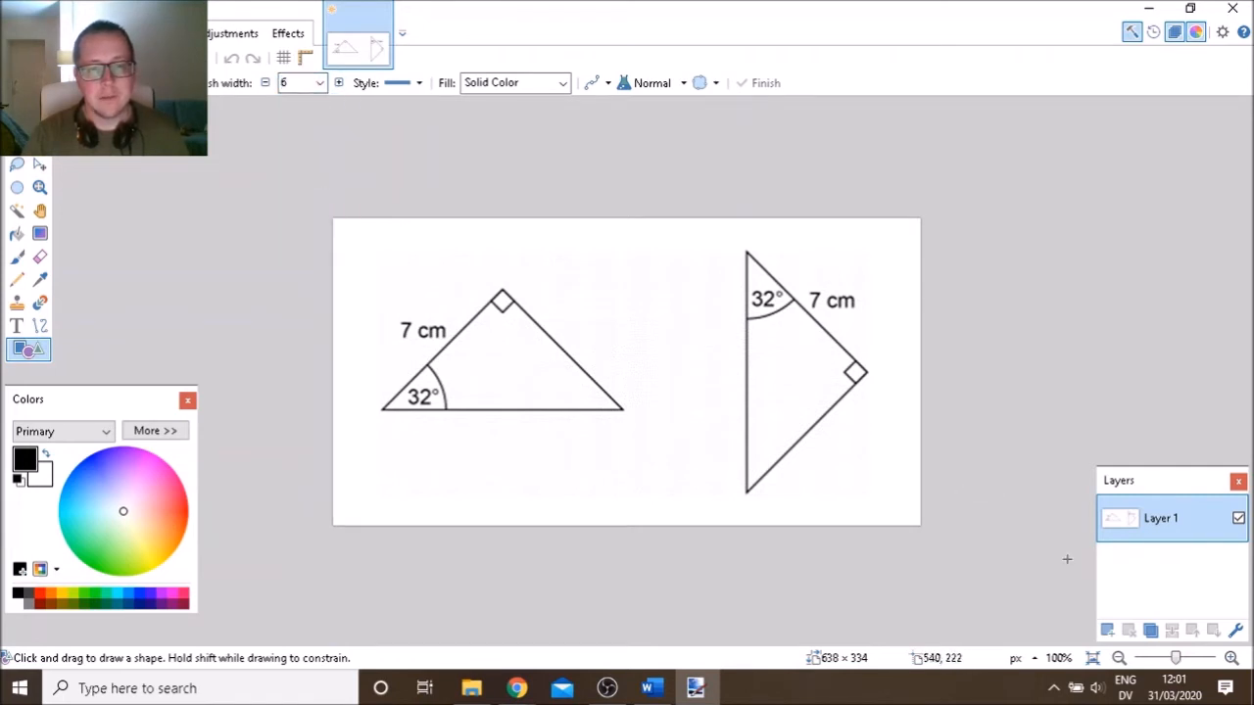
click(1108, 628)
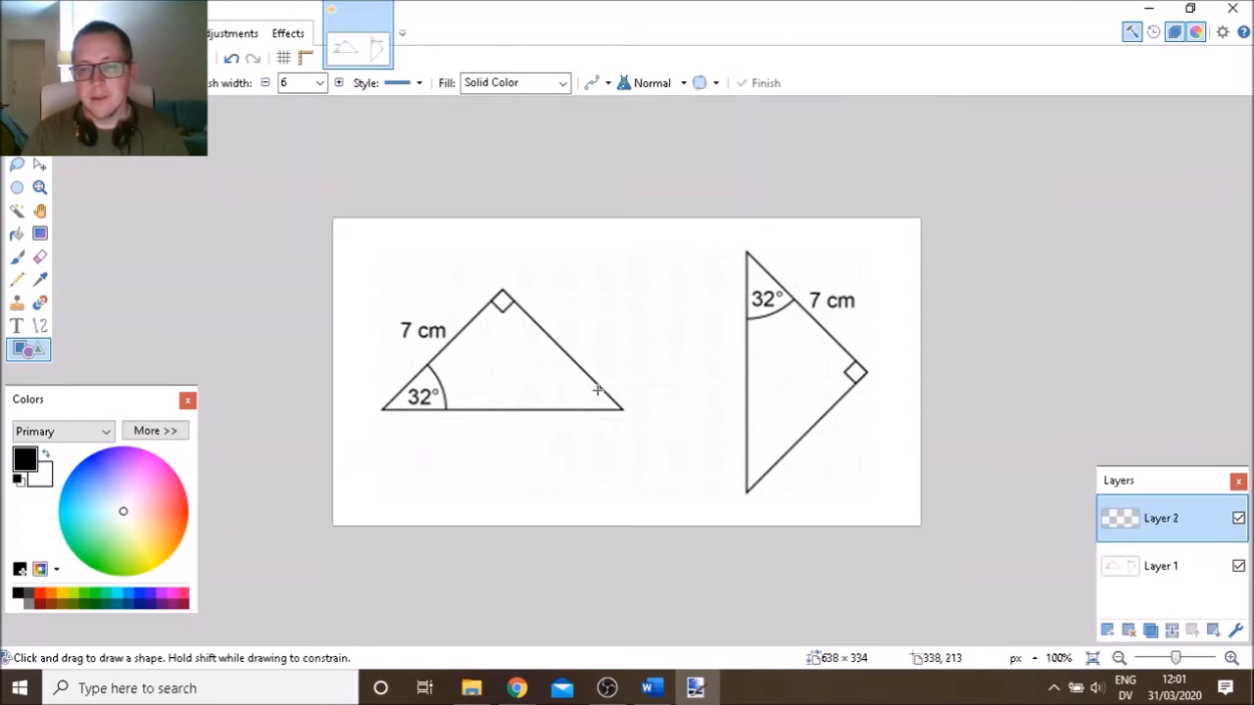
Trace the left triangle with a thick outline, fitting its 32° and right-angle corners
mouse_move(410, 300)
mouse_down()
mouse_move(508, 364)
mouse_move(623, 410)
mouse_up()
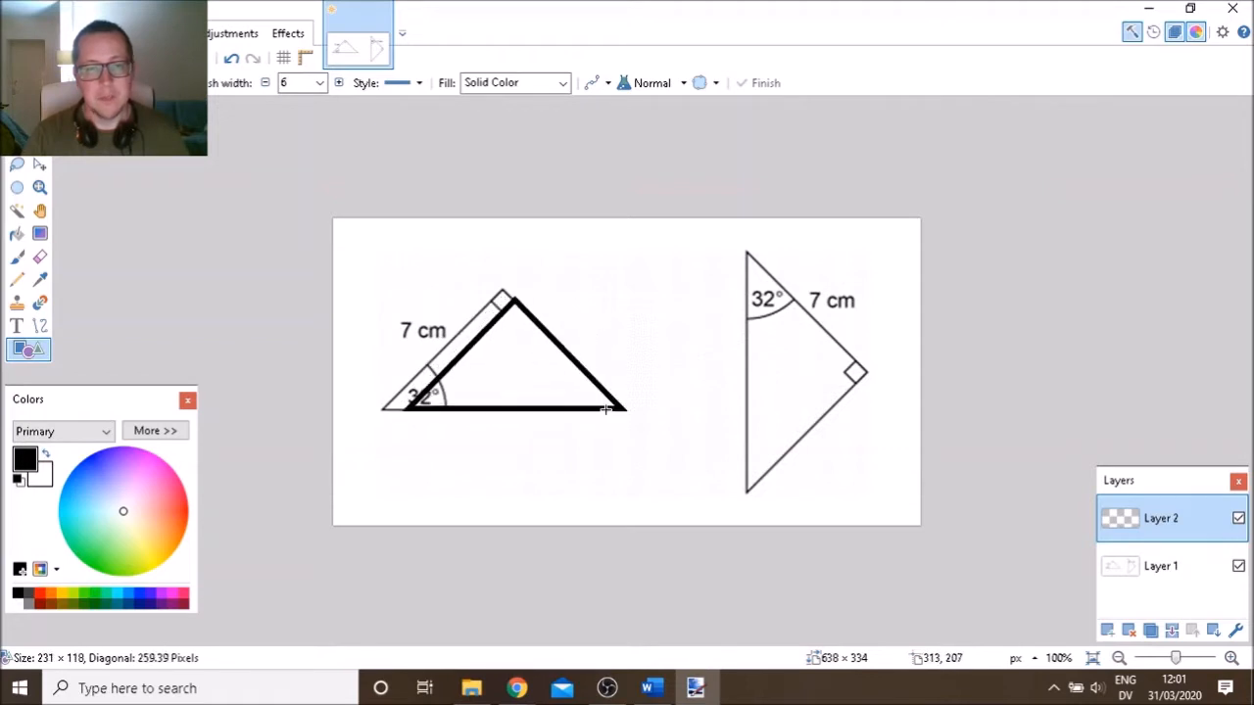
drag(409, 407, 384, 409)
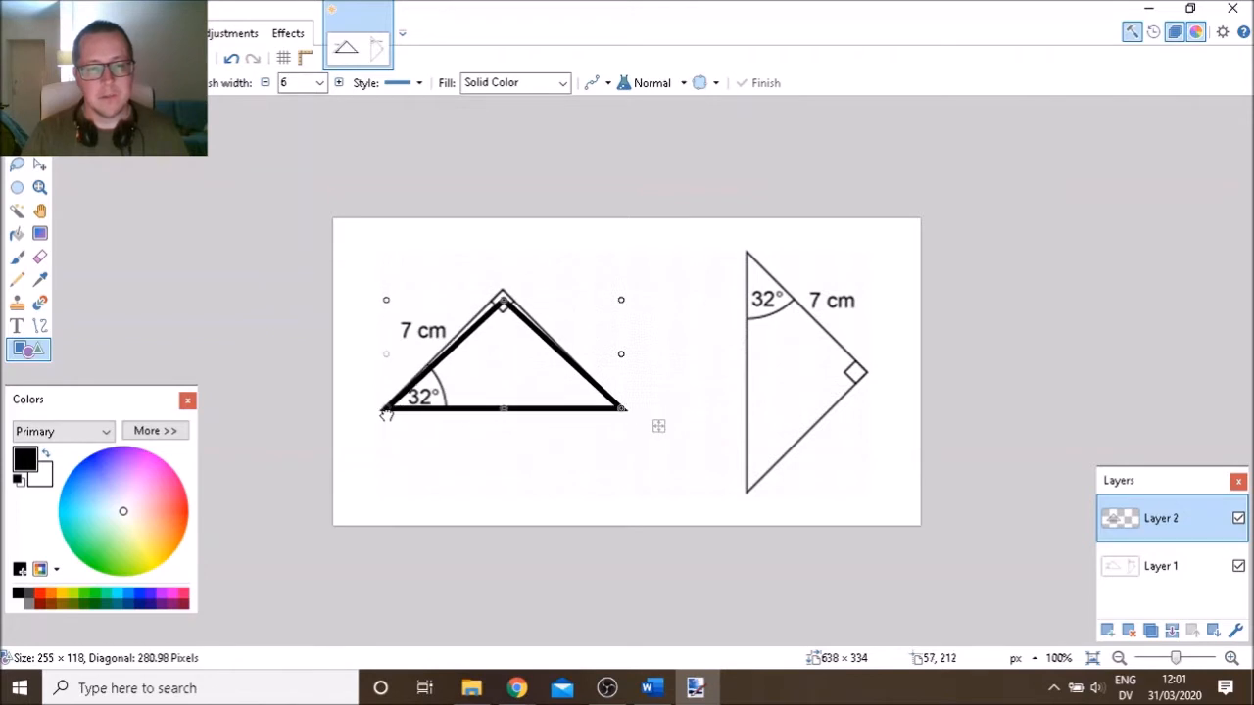
drag(503, 300, 502, 293)
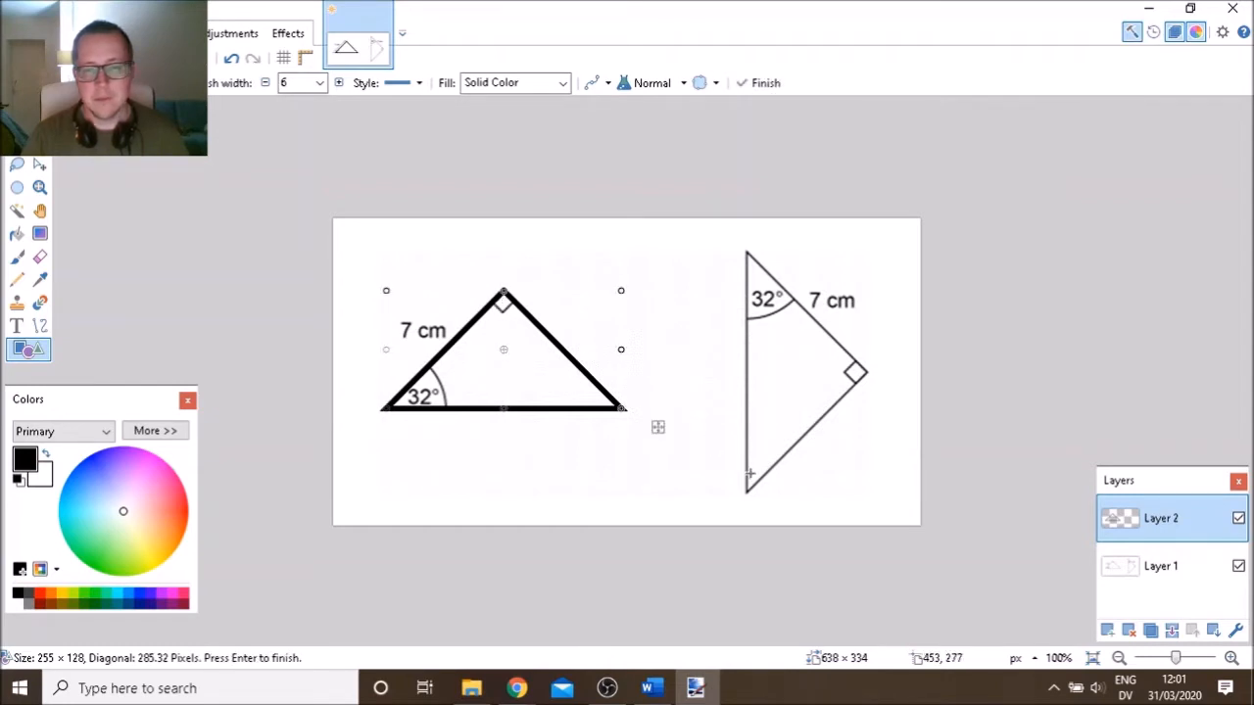
key(Return)
Trace the right 32°, 7 cm triangle with a thick outline fitted to each corner
drag(750, 474, 910, 457)
drag(779, 384, 796, 271)
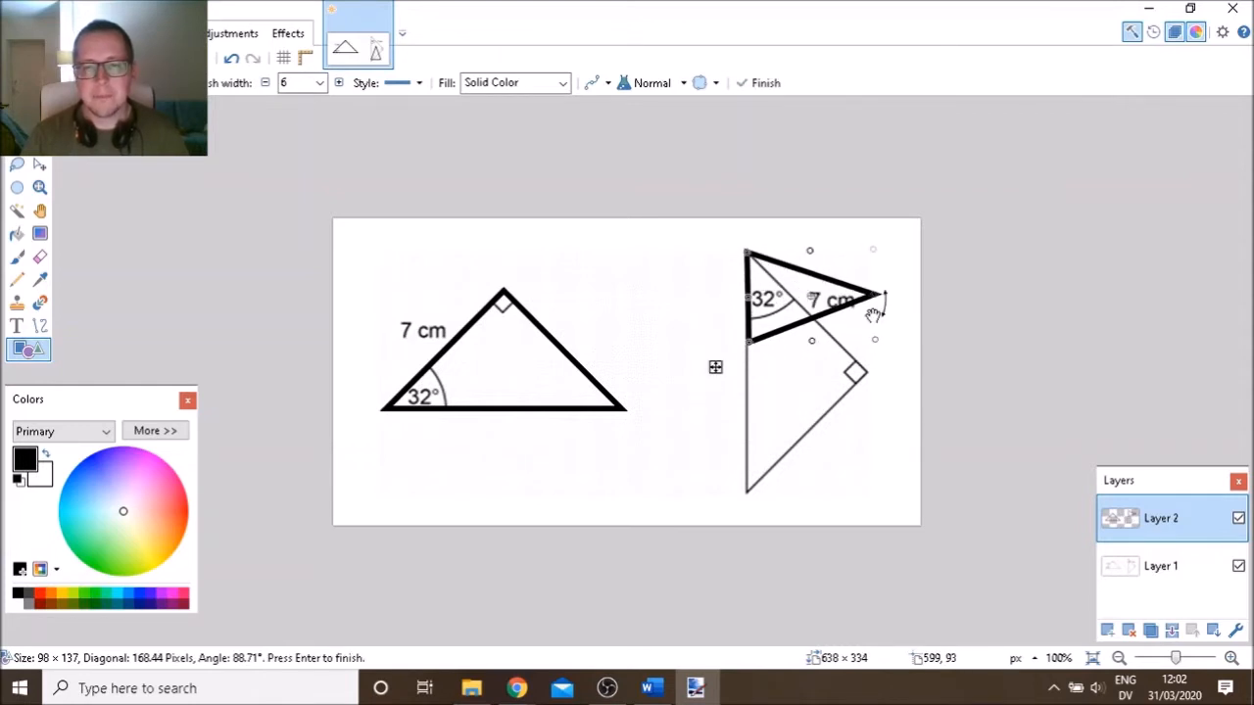
drag(805, 349, 798, 493)
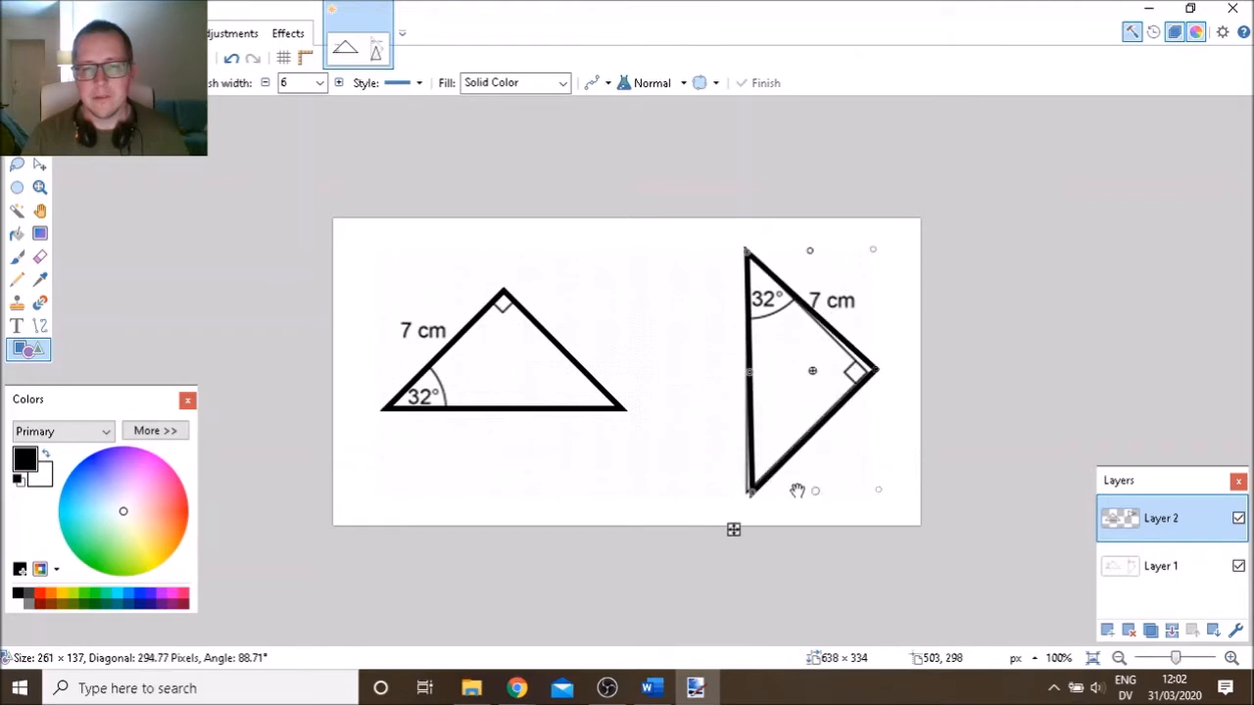
drag(879, 371, 882, 340)
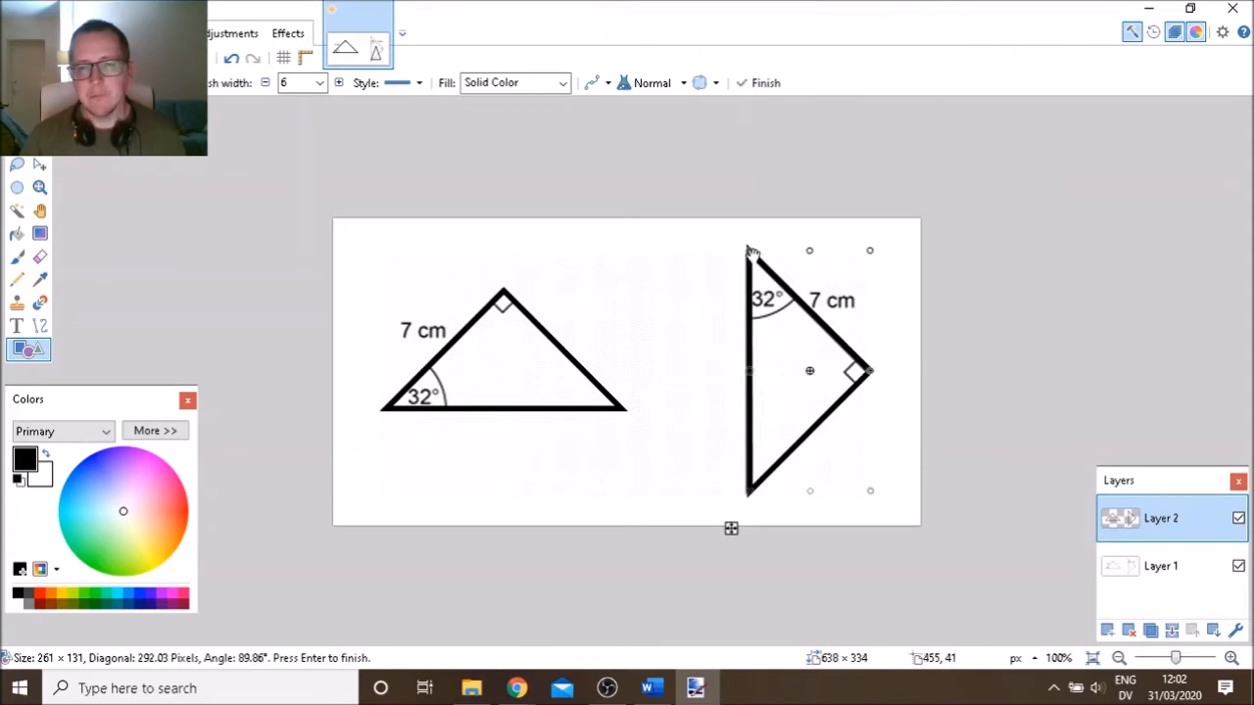
drag(752, 255, 751, 257)
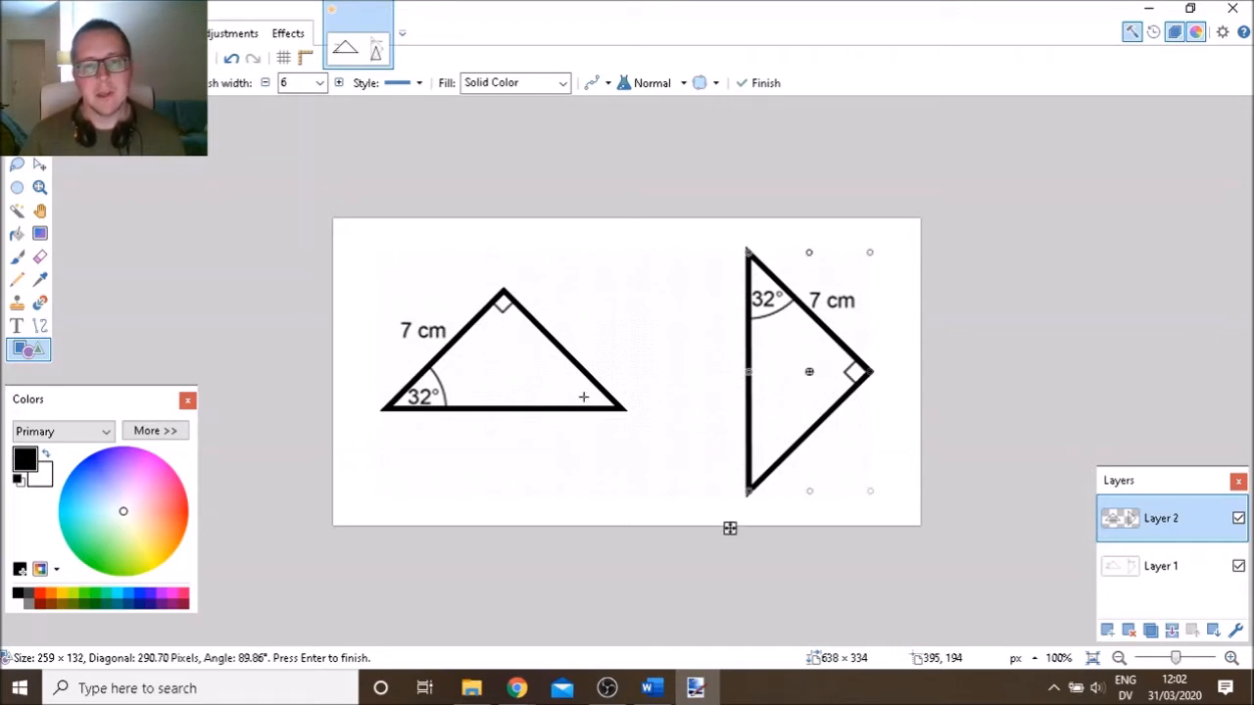
click(39, 327)
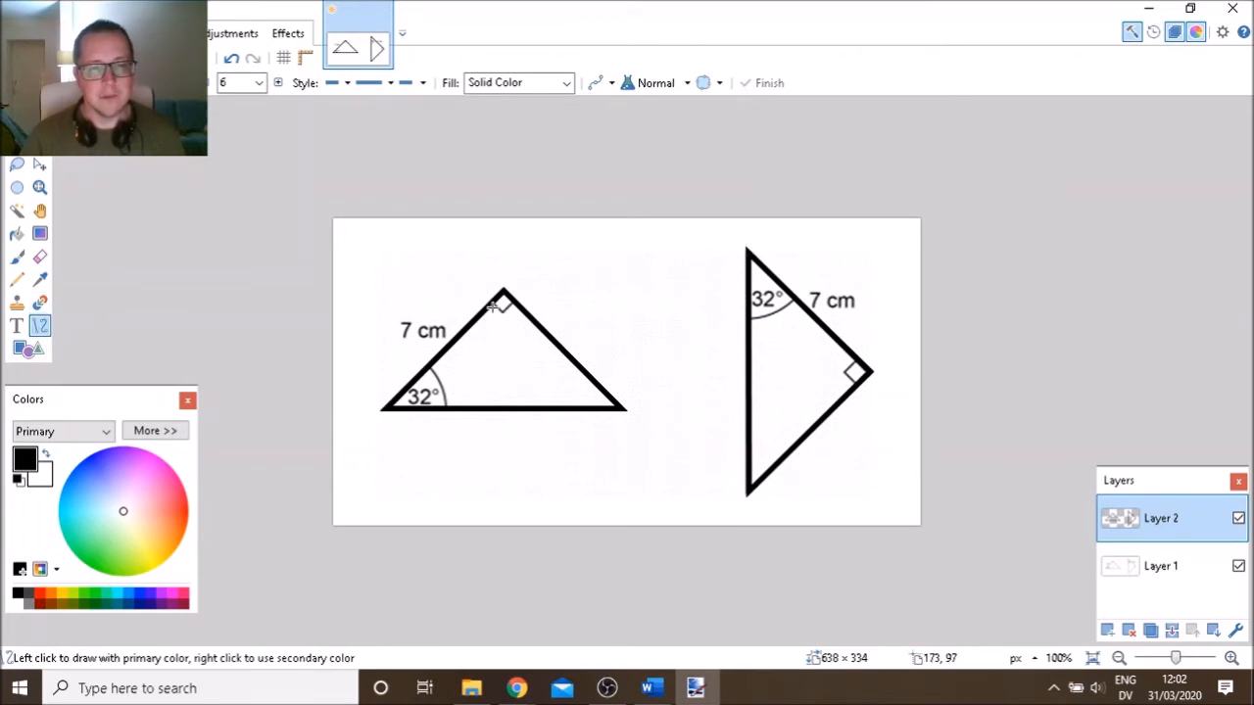
Trace the right-angle marks on both triangles with thick lines
drag(492, 305, 498, 313)
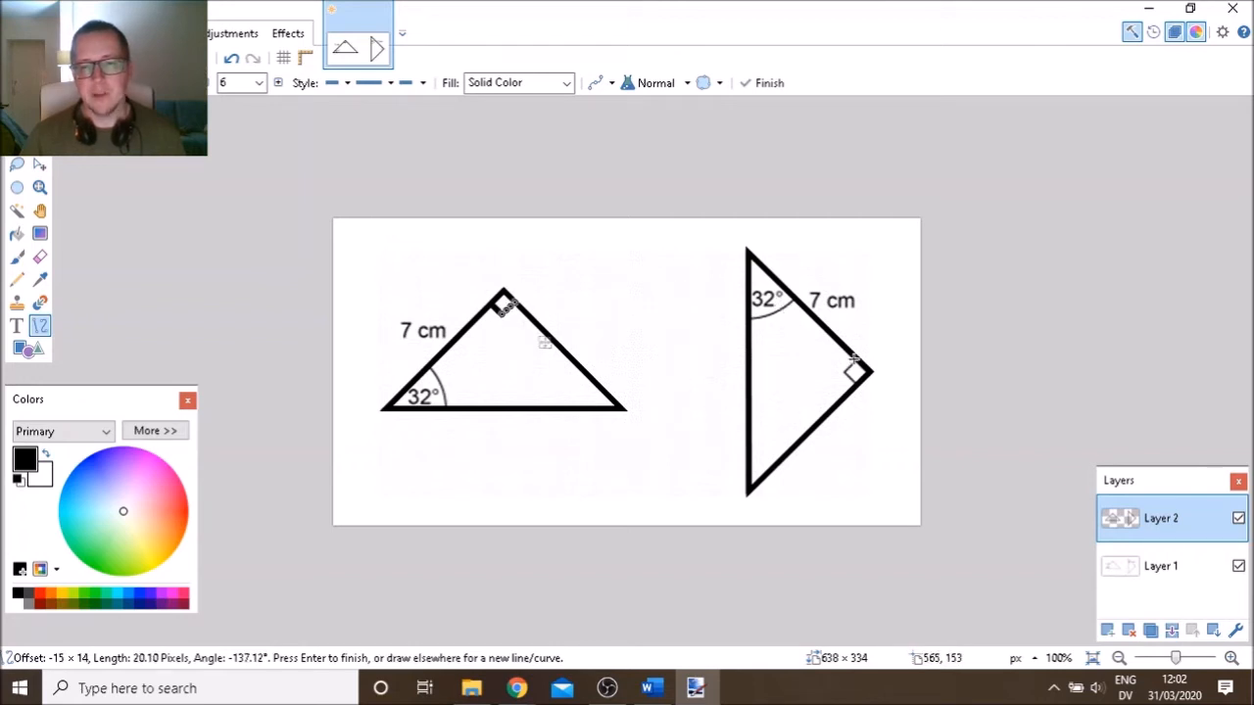
drag(855, 359, 842, 374)
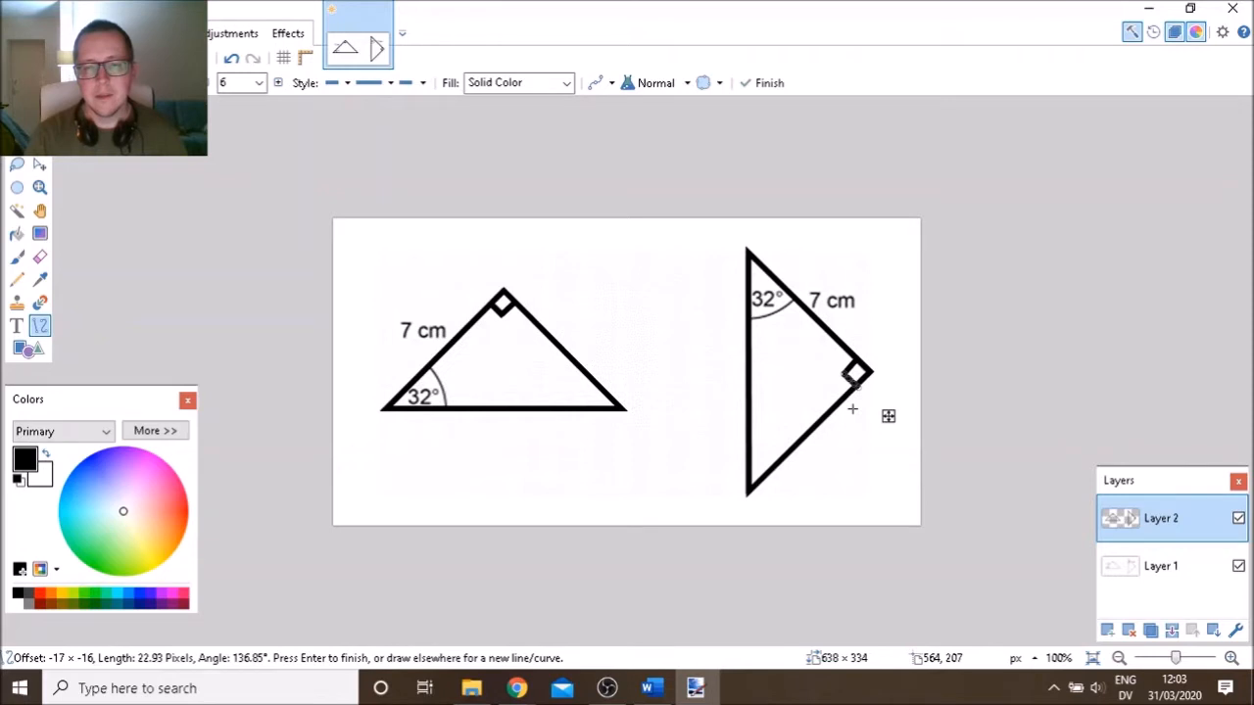
key(Return)
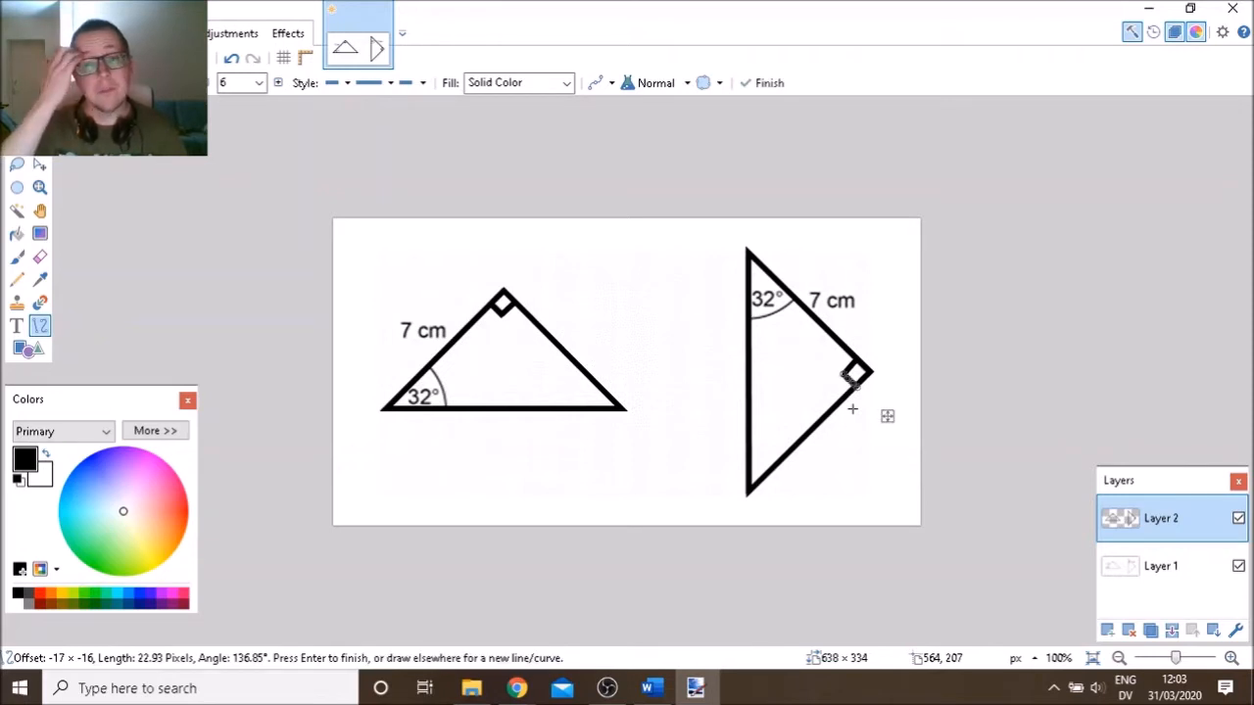
Draw thick curved arcs over the 32° angles of the right and left triangles
click(852, 409)
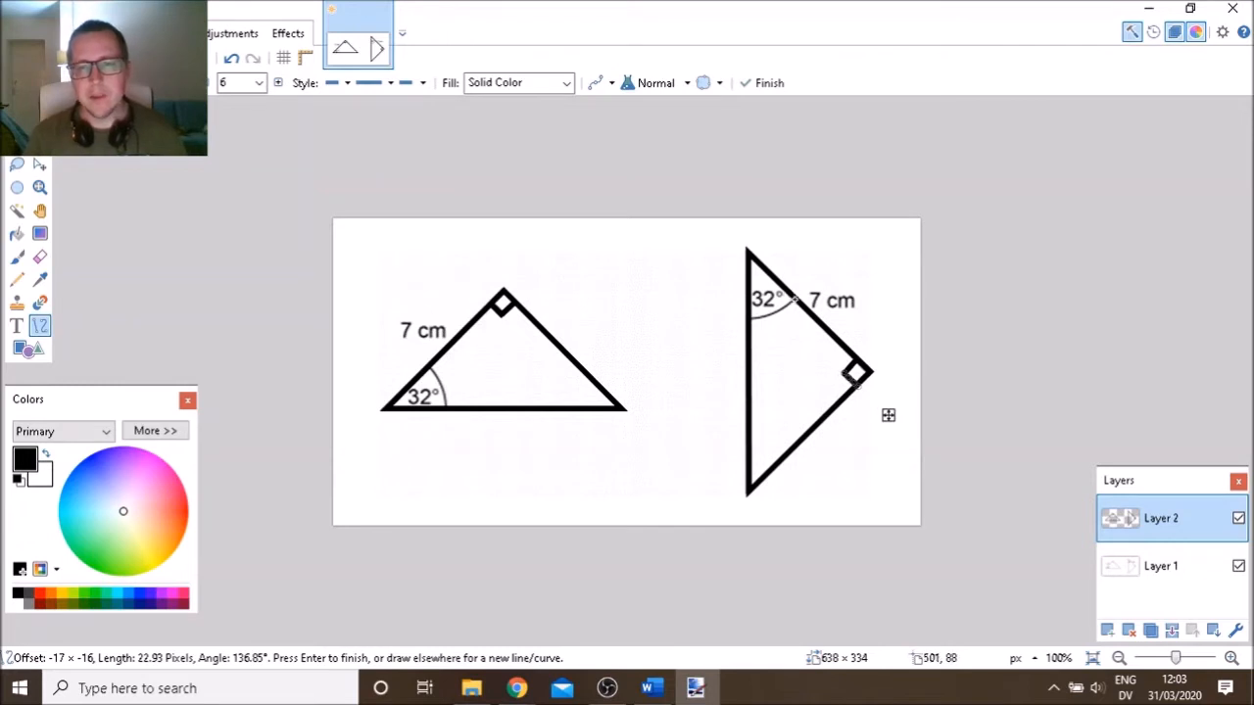
drag(795, 301, 763, 328)
drag(753, 326, 747, 321)
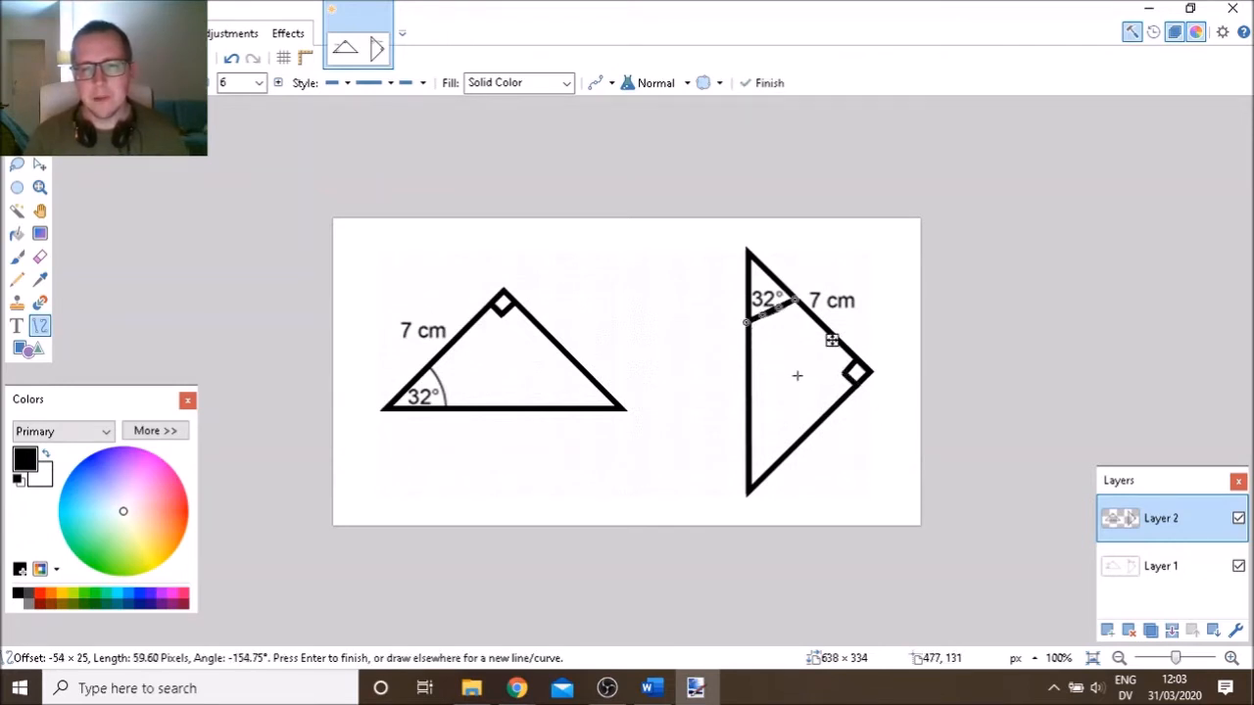
drag(832, 341, 832, 354)
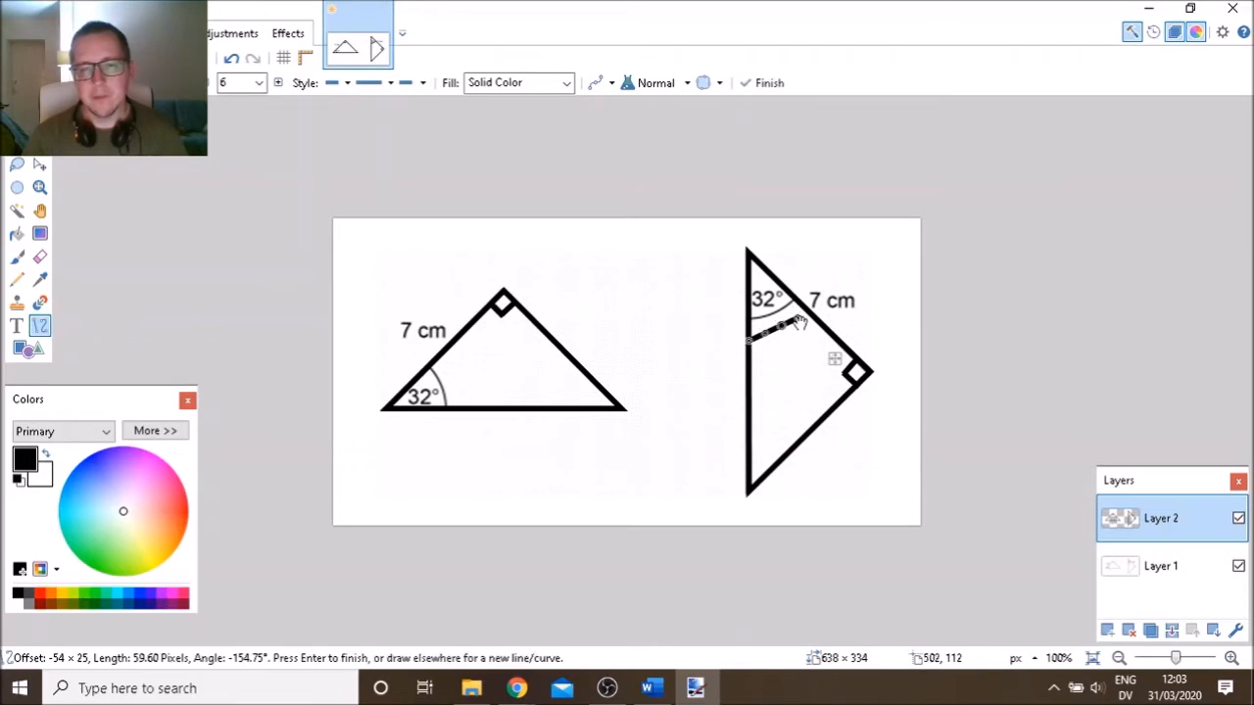
drag(798, 318, 770, 340)
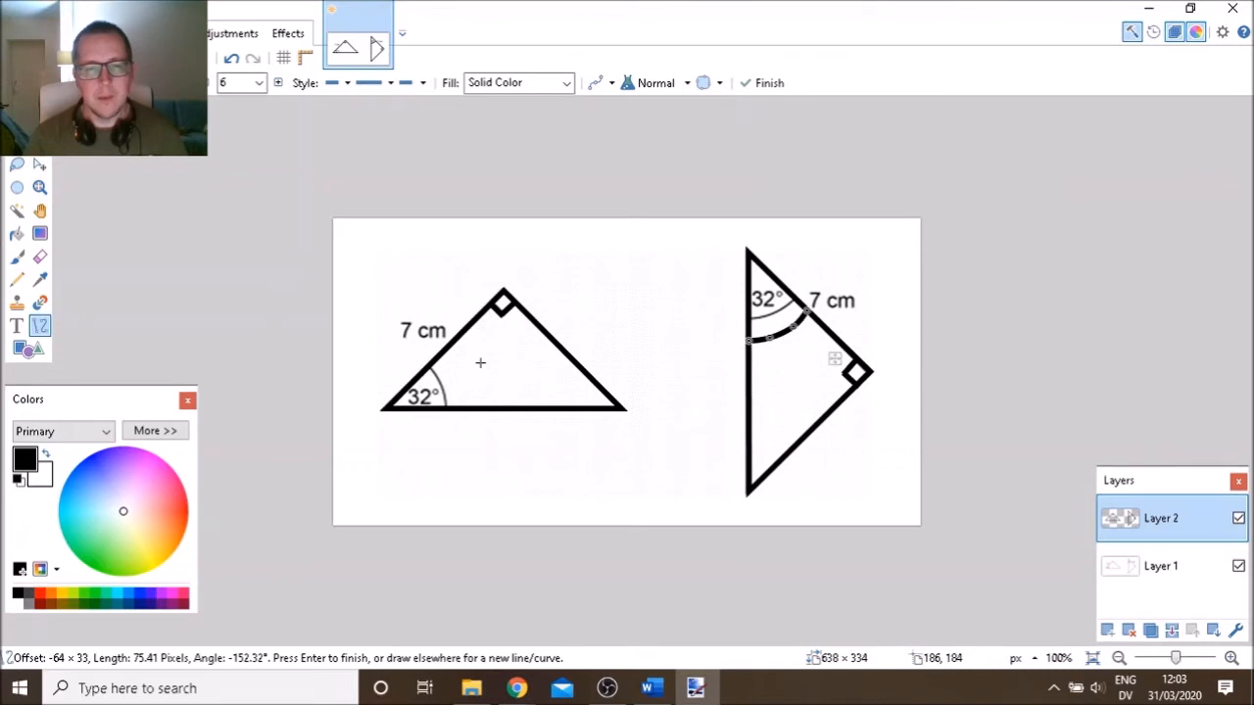
drag(448, 347, 475, 412)
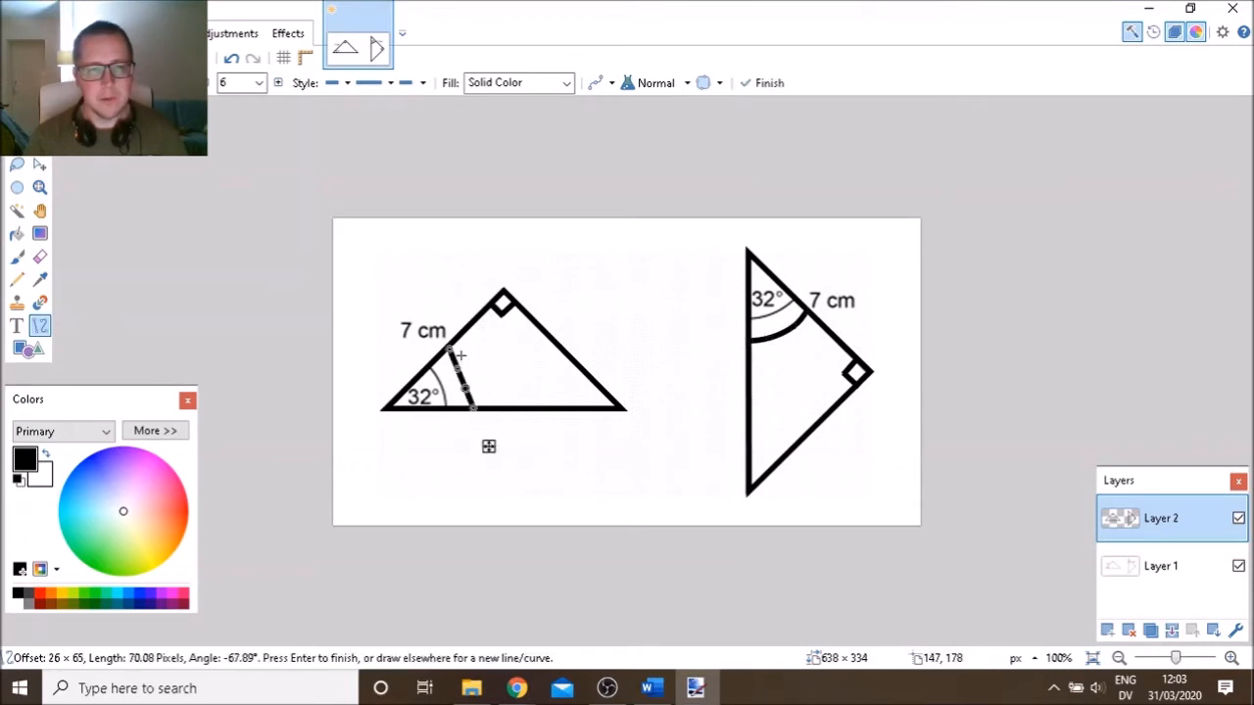
drag(457, 364, 473, 390)
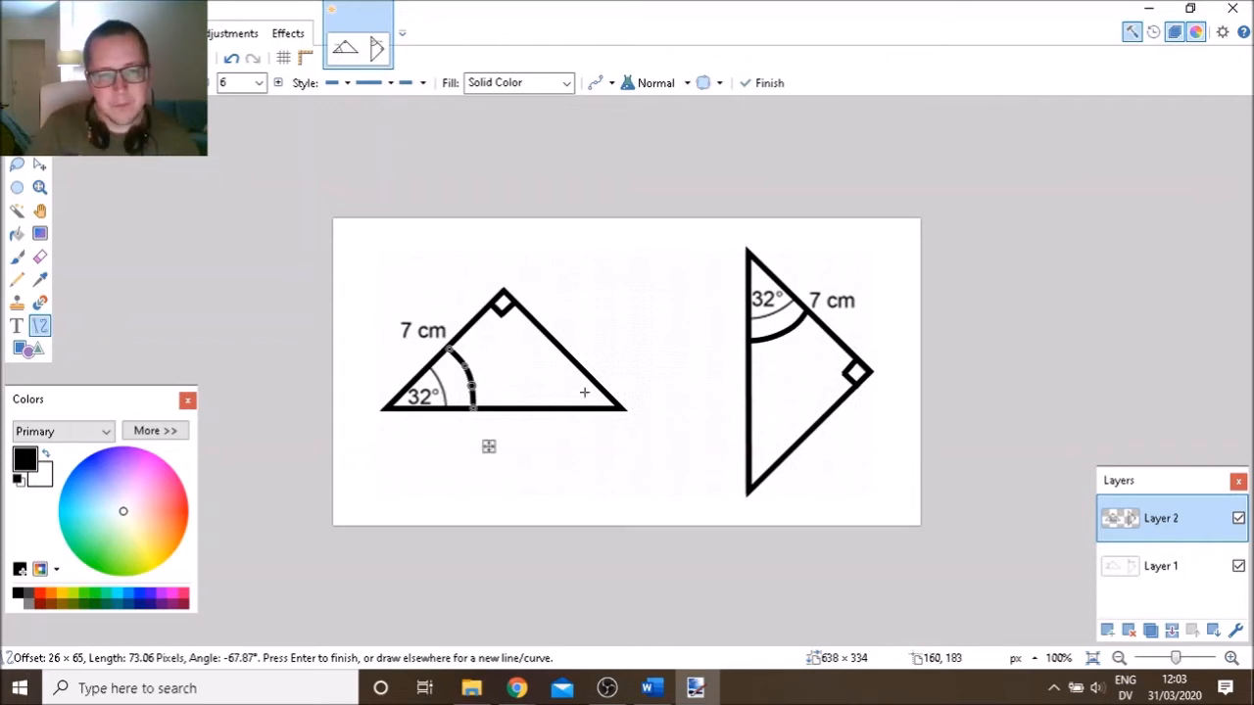
key(Return)
Toggle Layer 1 off and back on, then hide Layer 2 to view the original
click(1177, 554)
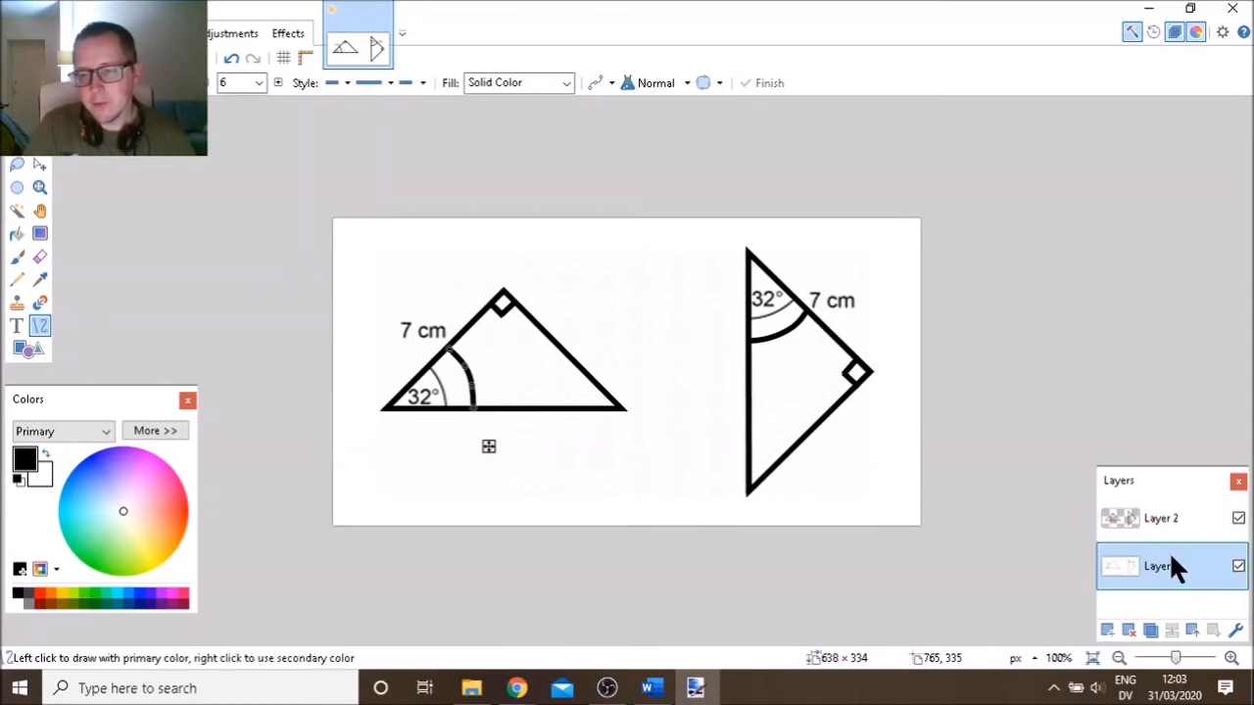
click(1238, 566)
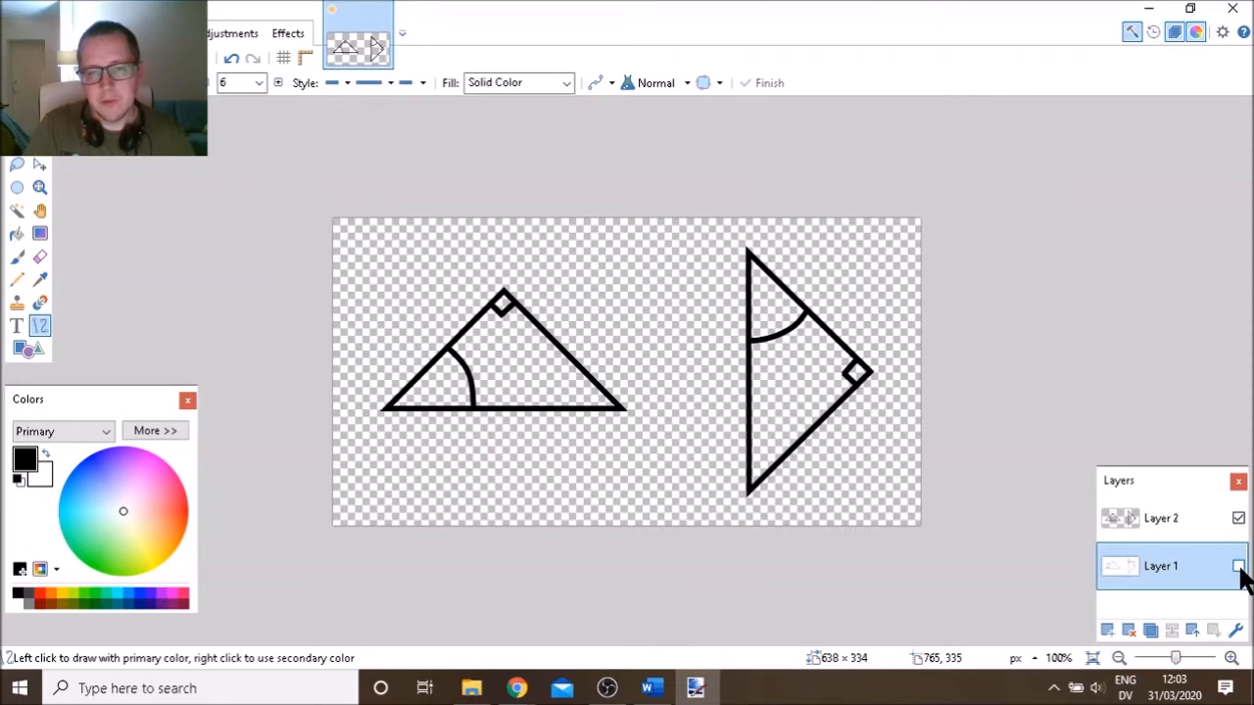
click(1238, 566)
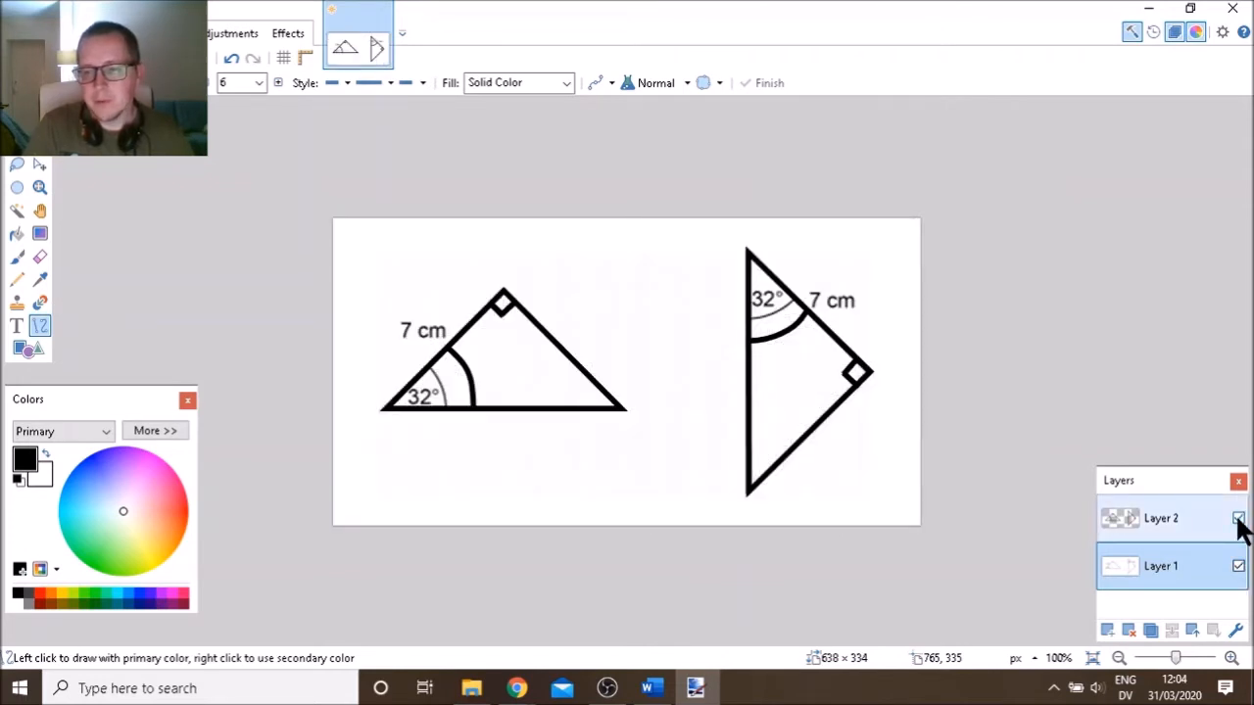
click(1238, 519)
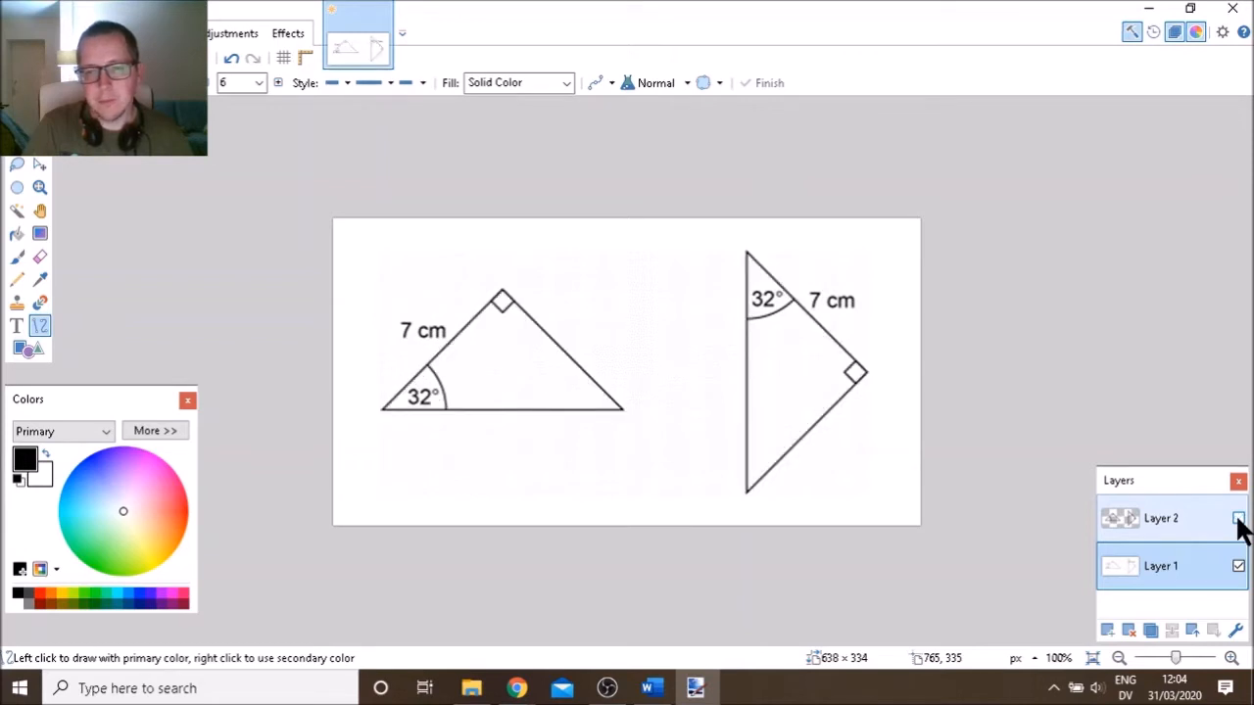
Show Layer 2 again, delete Layer 1, and copy the whole traced canvas to Word
click(1238, 519)
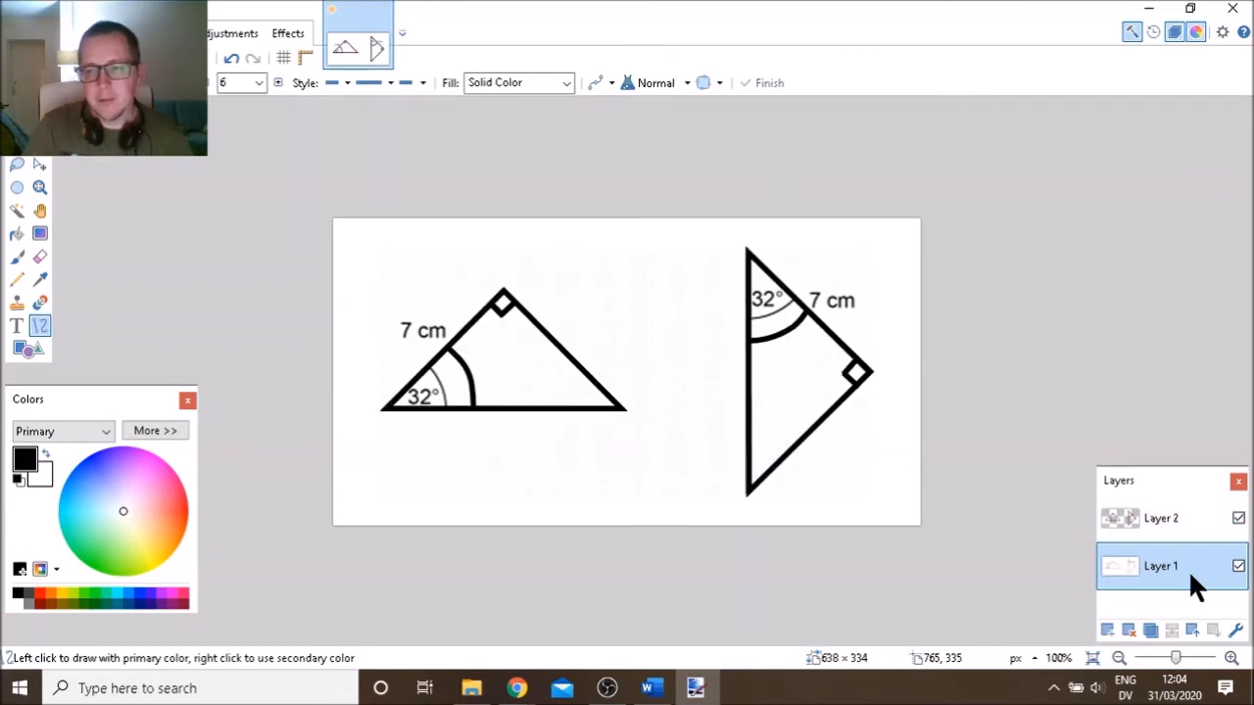
click(1131, 630)
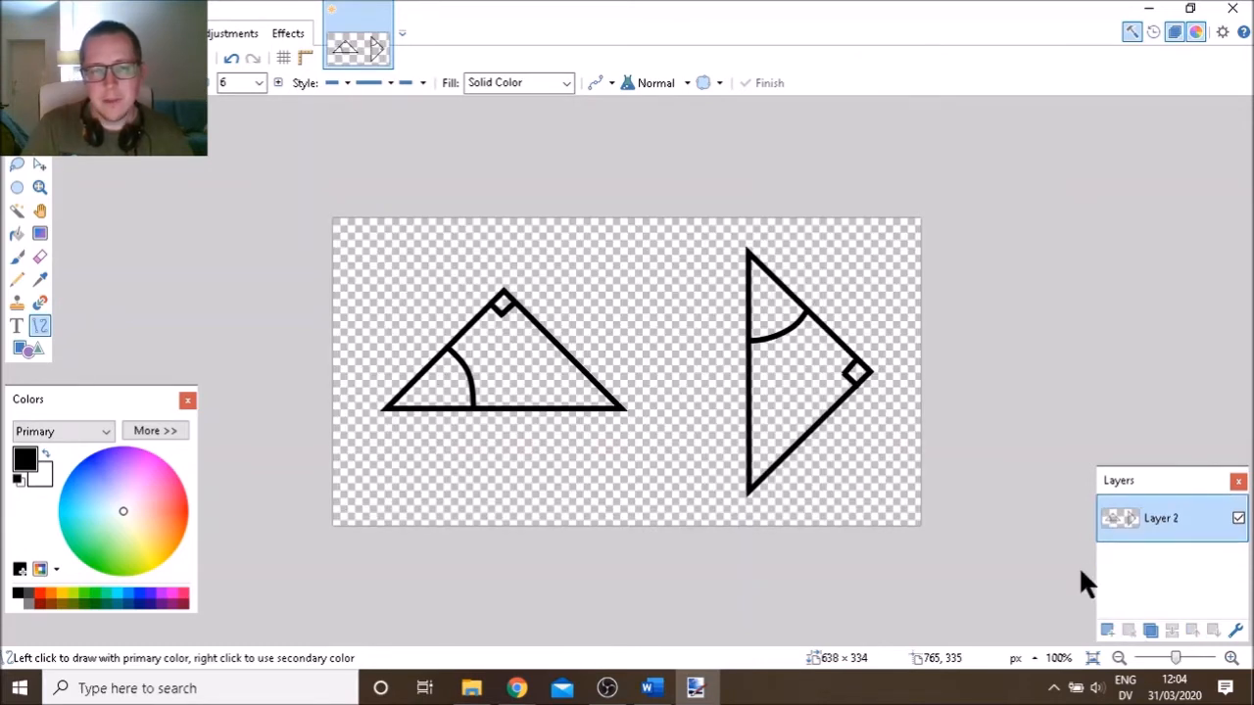
key(ctrl+a)
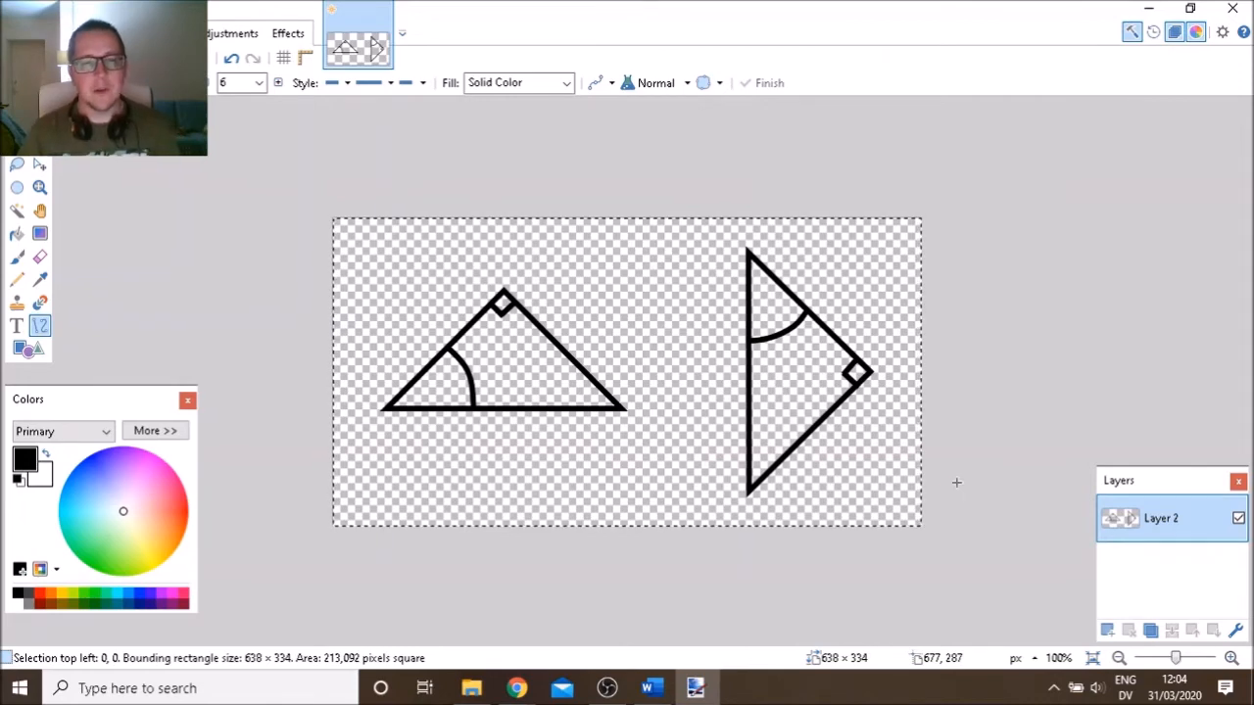
key(alt+Tab)
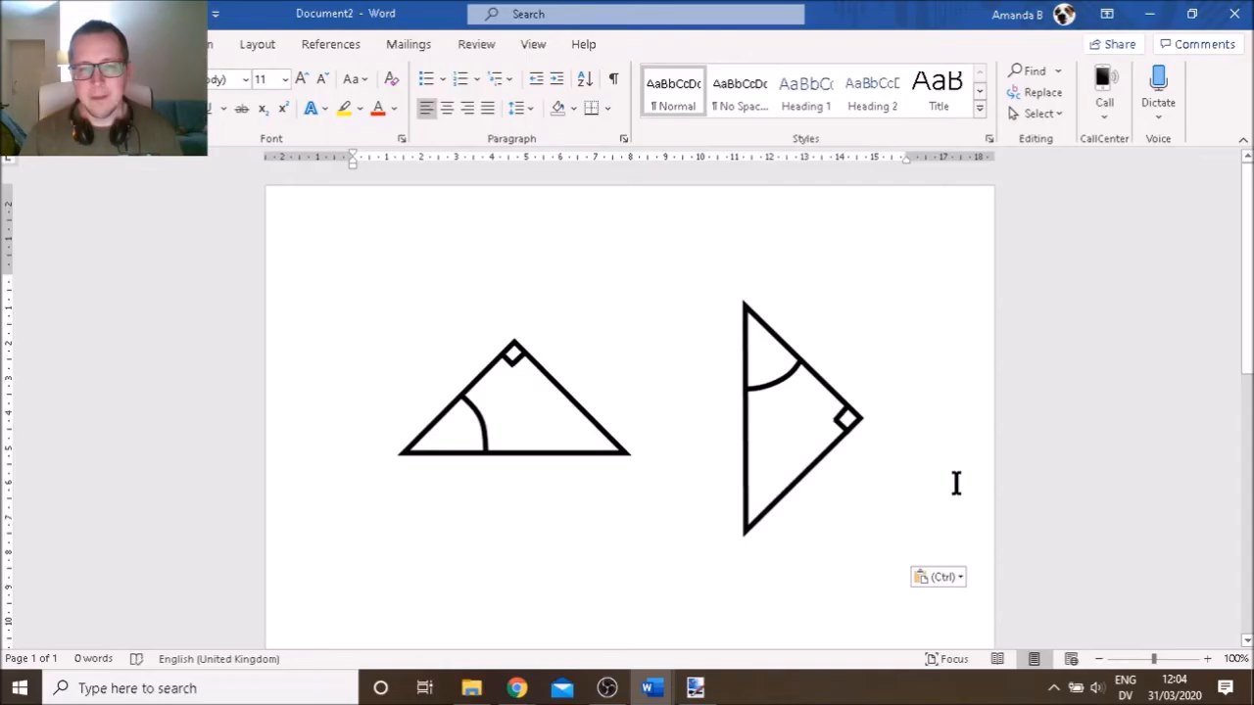
Give the traced picture Tight wrapping and enlarge it to 10.29 × 19.67 cm
click(777, 433)
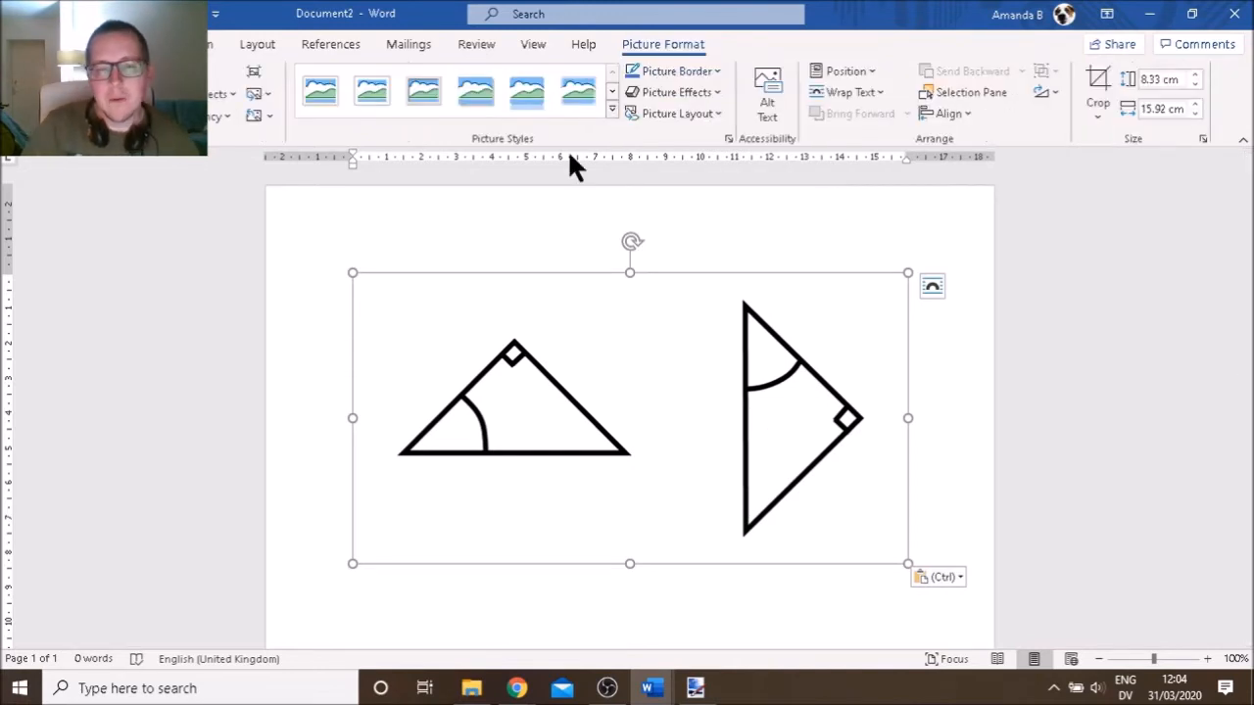
click(877, 92)
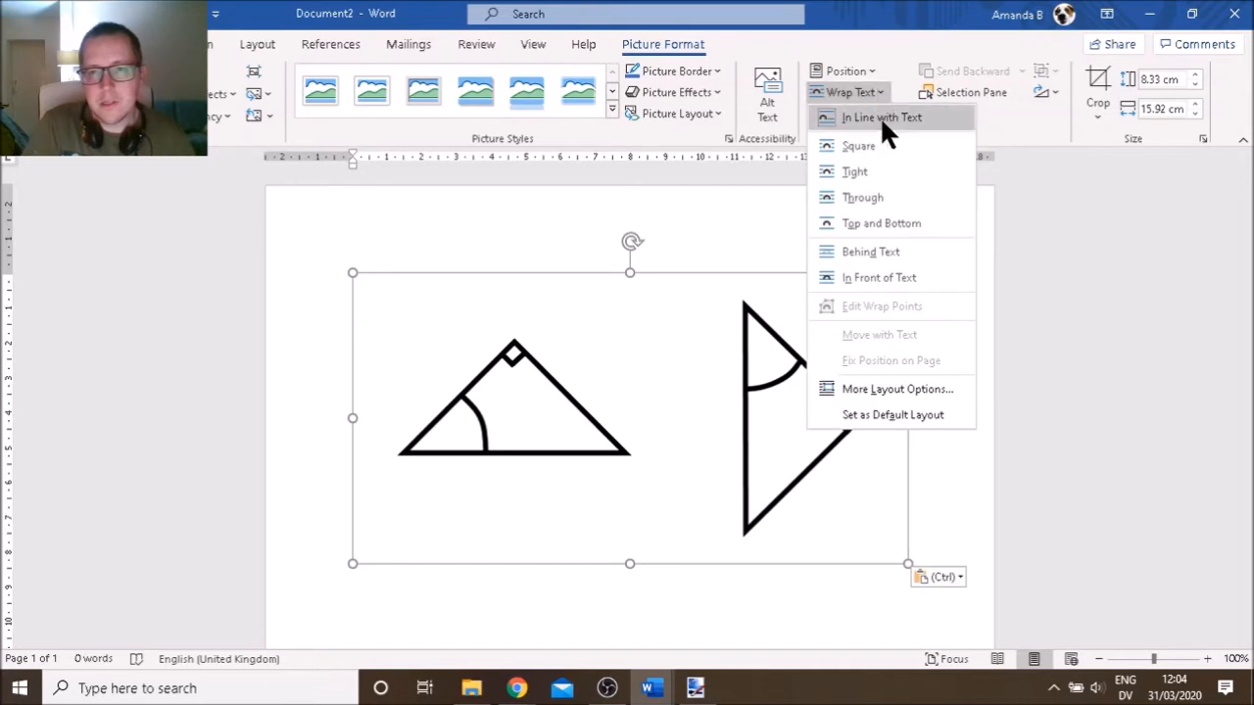
click(873, 166)
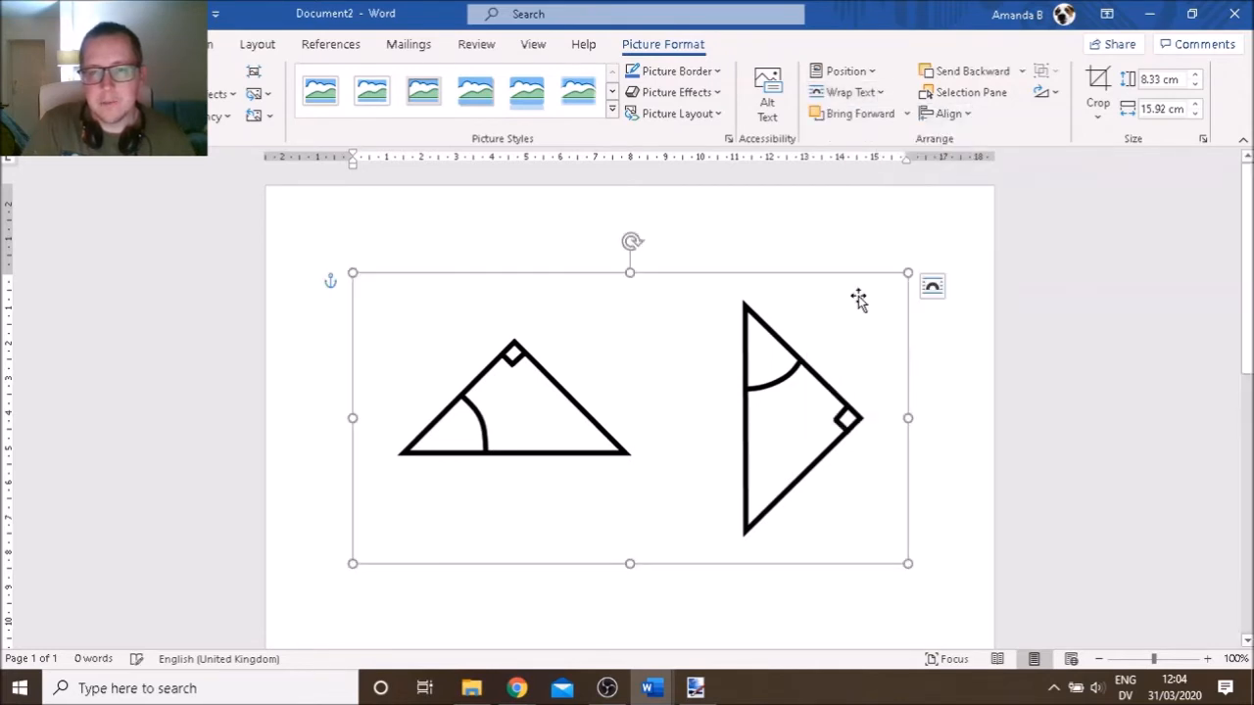
drag(812, 470, 819, 443)
drag(913, 564, 960, 588)
drag(356, 592, 275, 621)
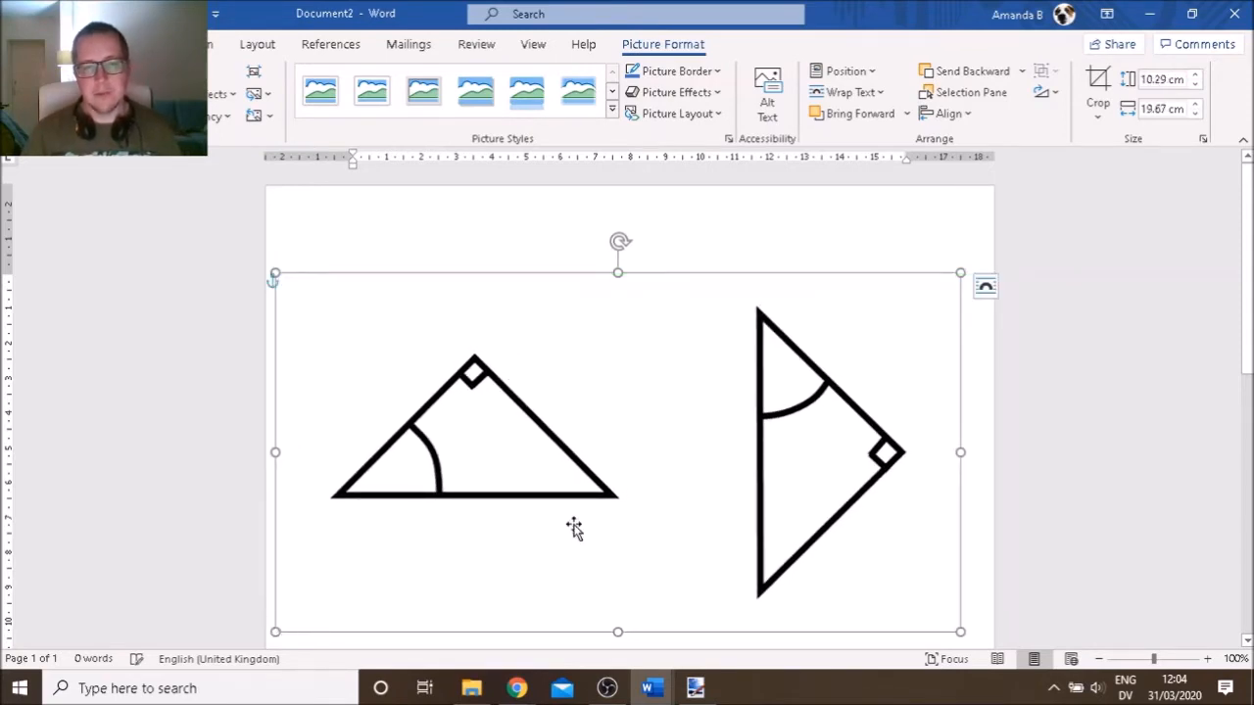
Deselect the picture and compare it with the original diagram in Document1
click(536, 248)
key(alt+Tab)
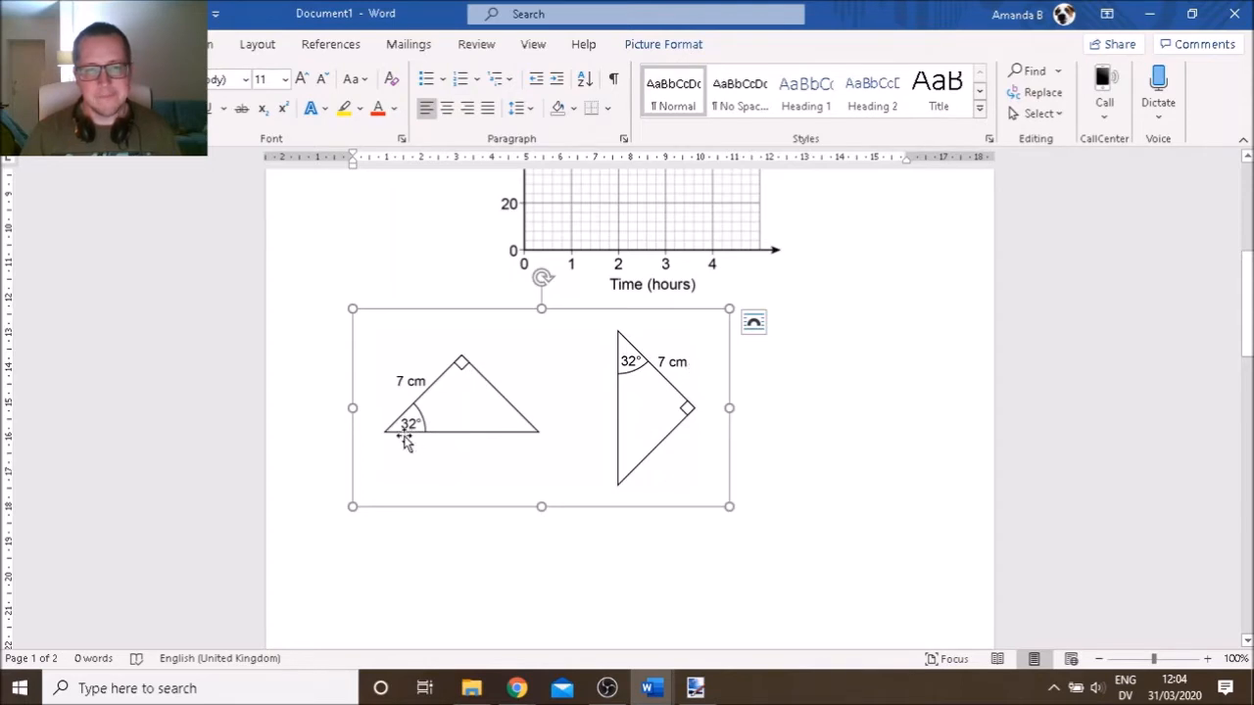
key(alt+Tab)
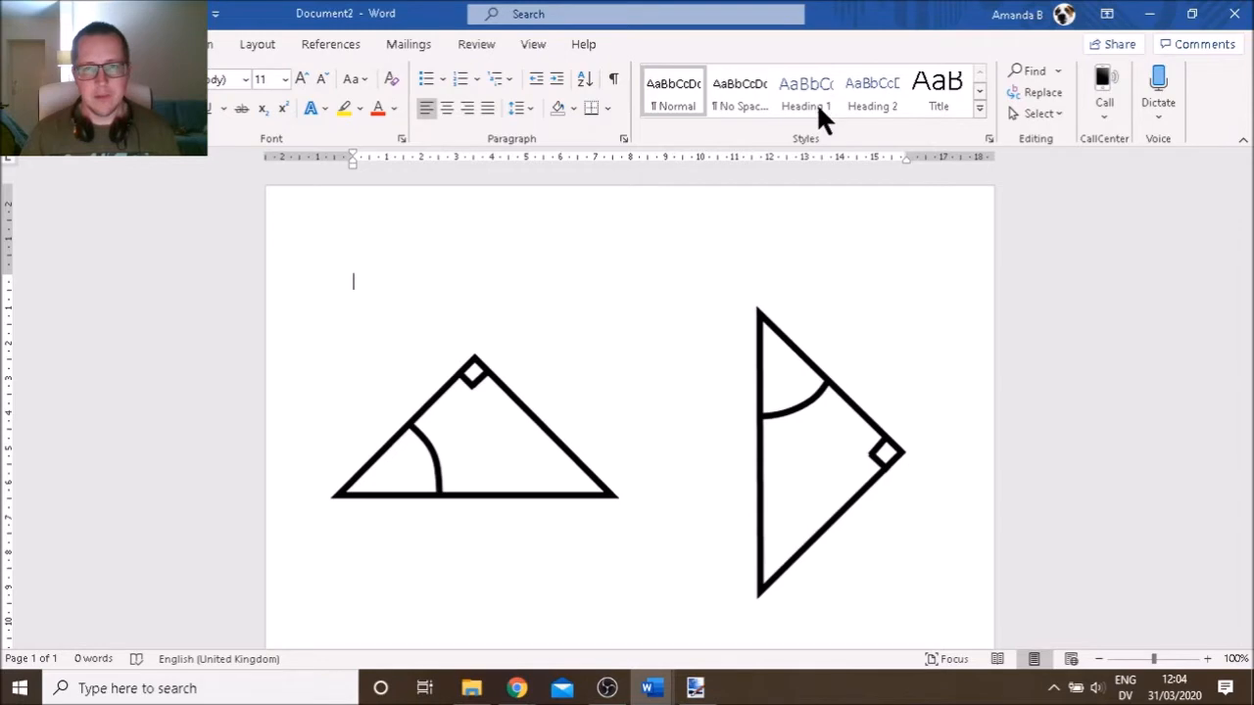
Insert a simple text box containing the label '7 cm'
scroll(818, 104, down, 1)
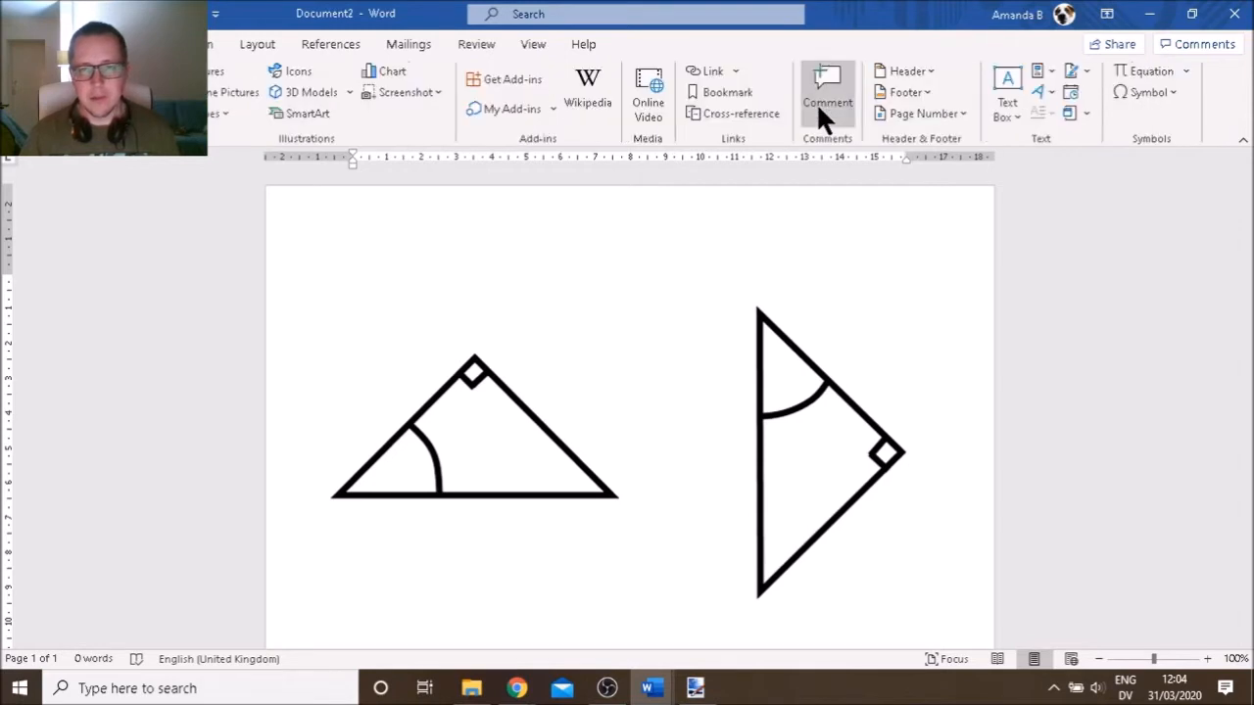
click(1007, 107)
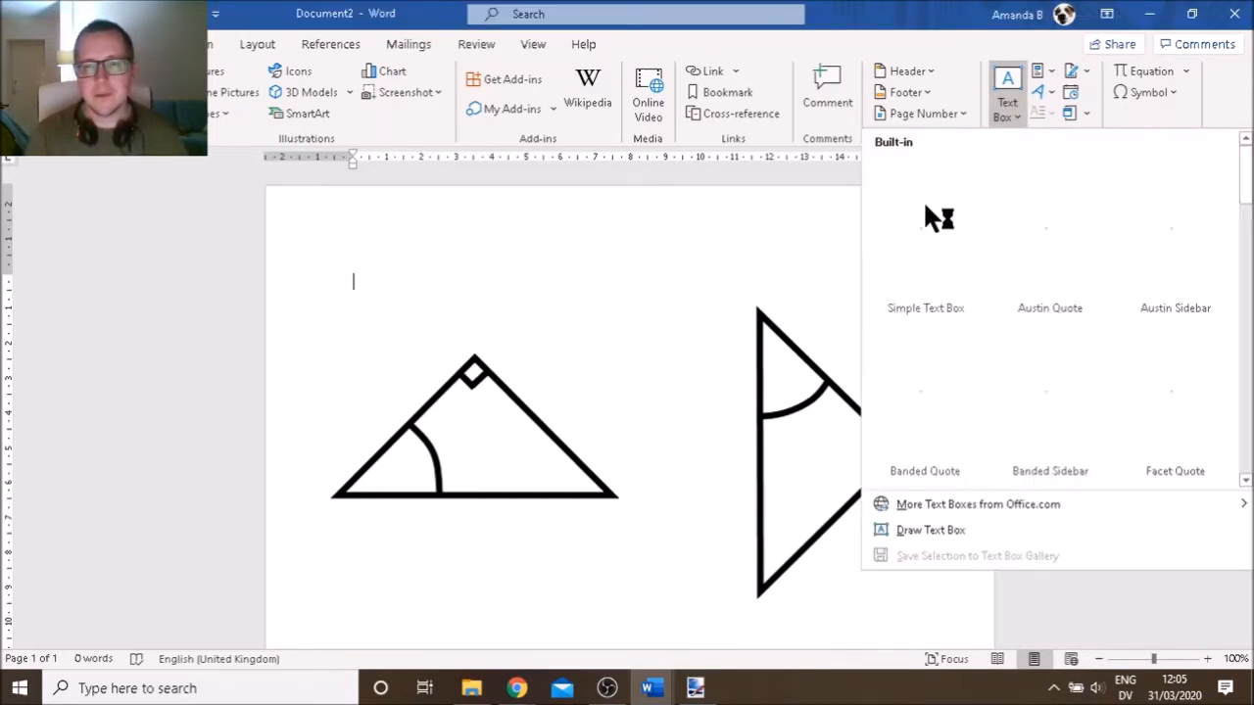
click(925, 207)
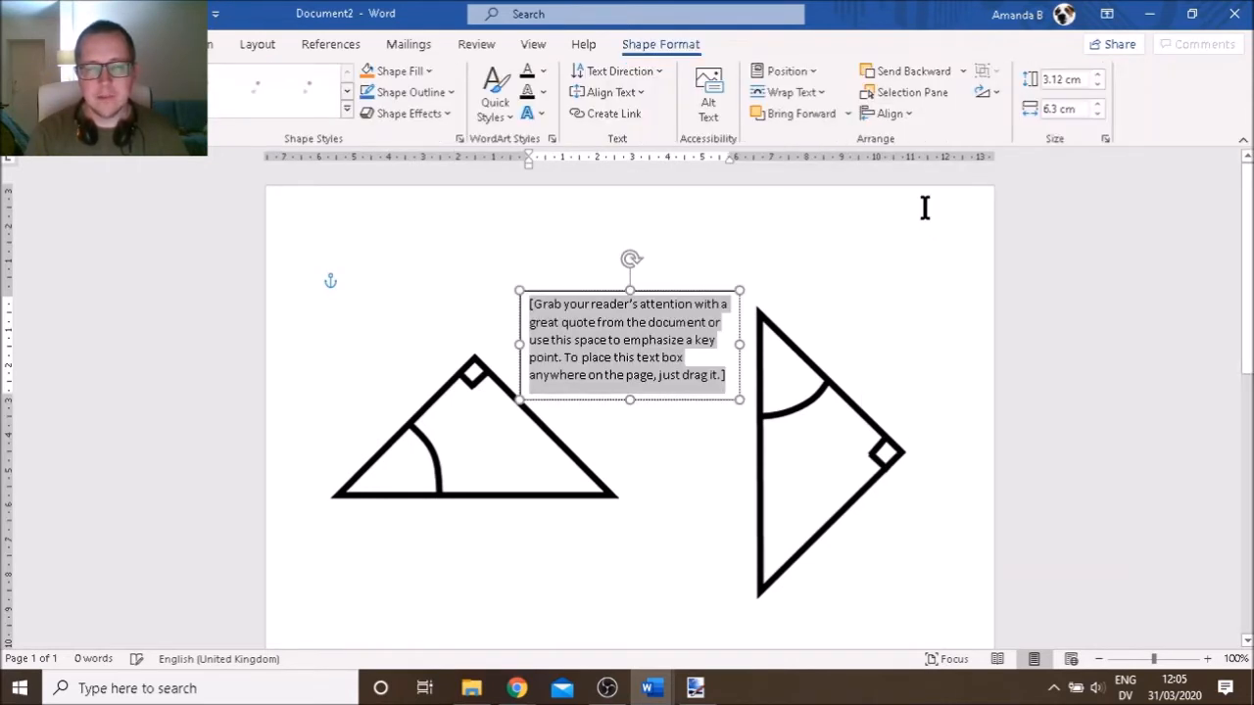
text(7 cm)
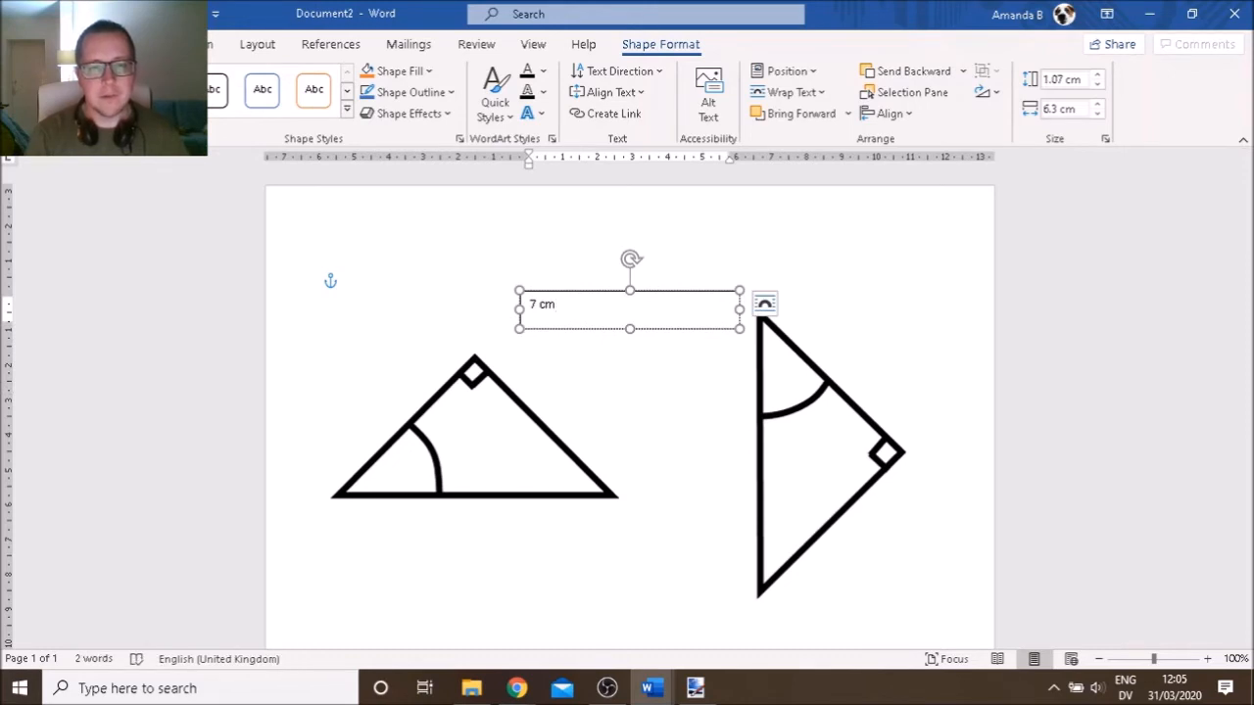
Format the '7 cm' label as Arial 24 pt and narrow its text box to fit
key(ctrl+a)
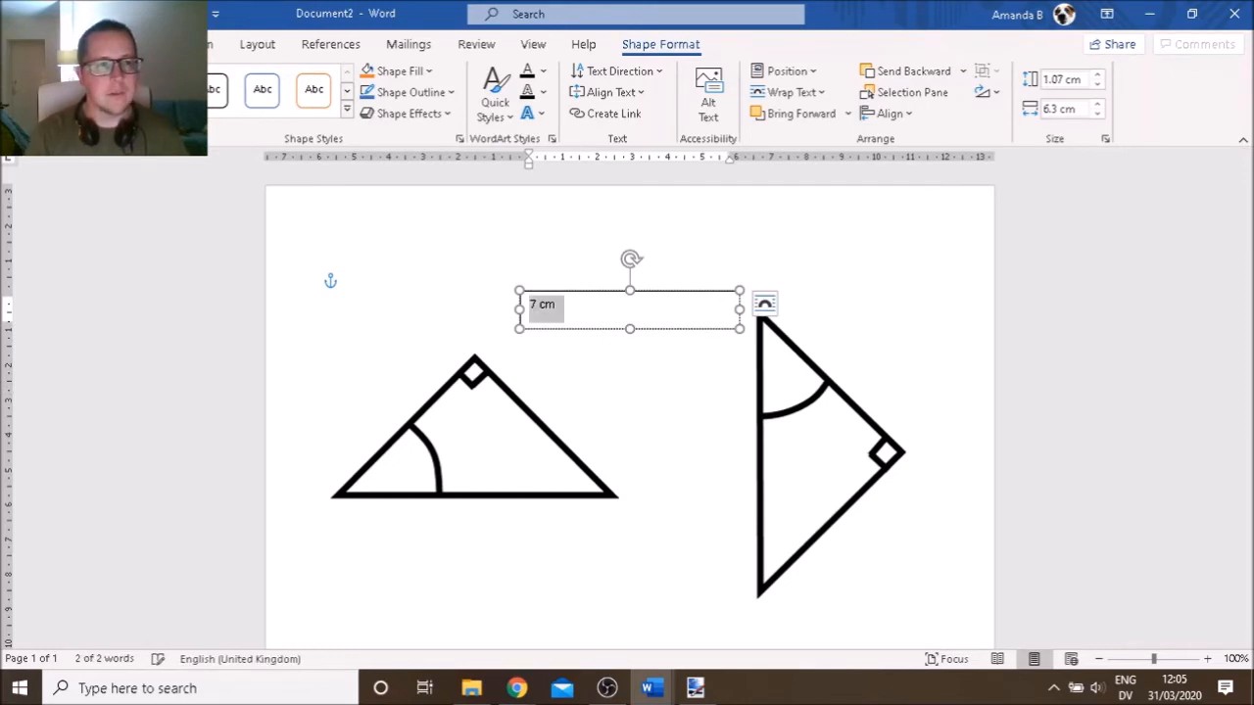
click(74, 44)
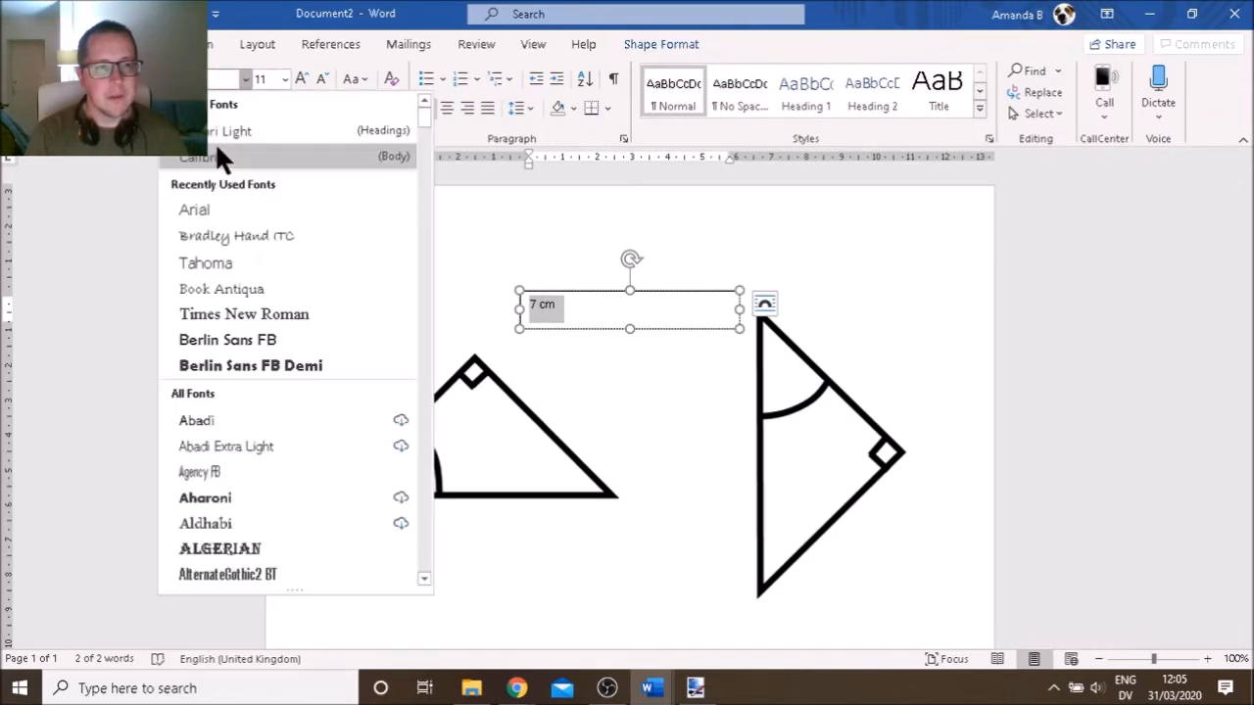
click(216, 209)
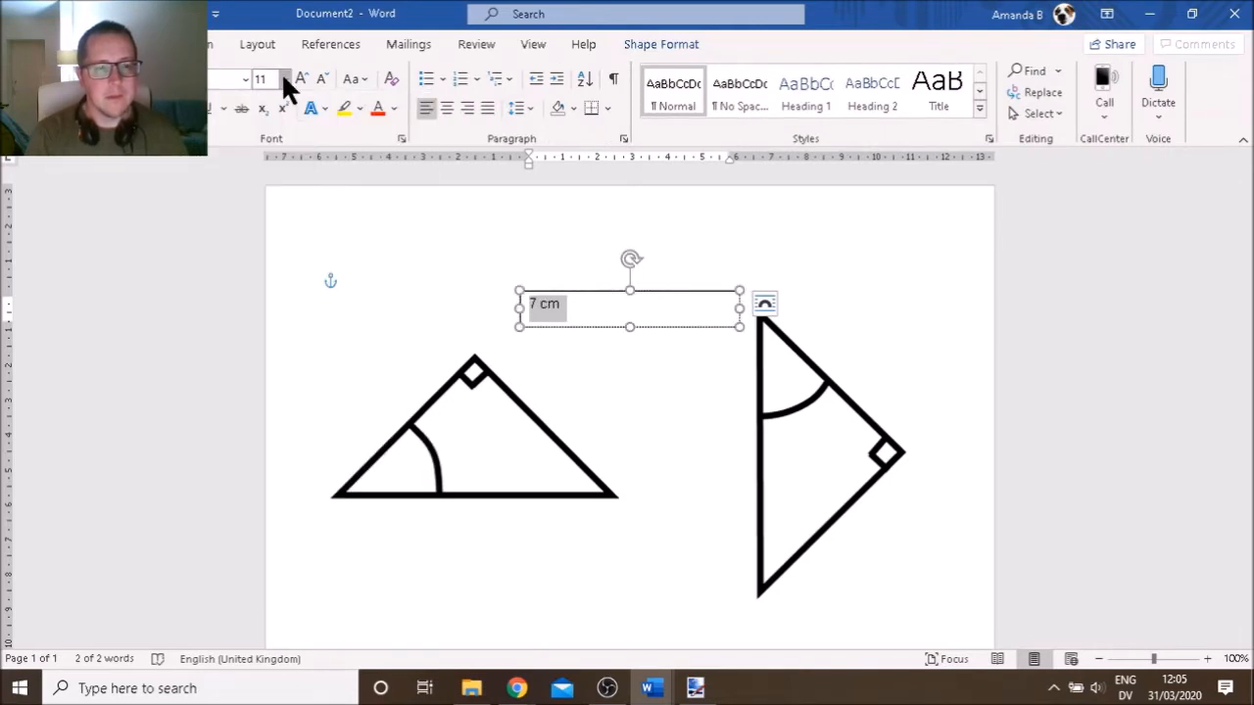
click(284, 78)
click(271, 311)
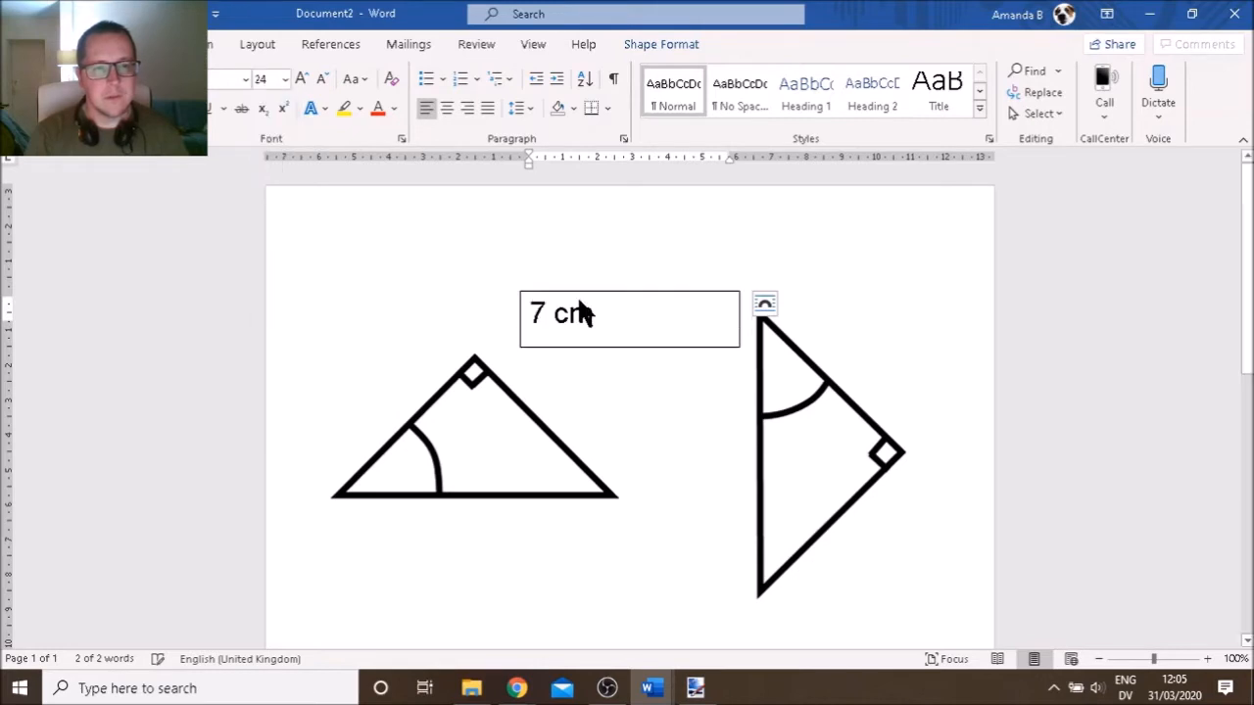
click(699, 313)
drag(639, 321, 563, 338)
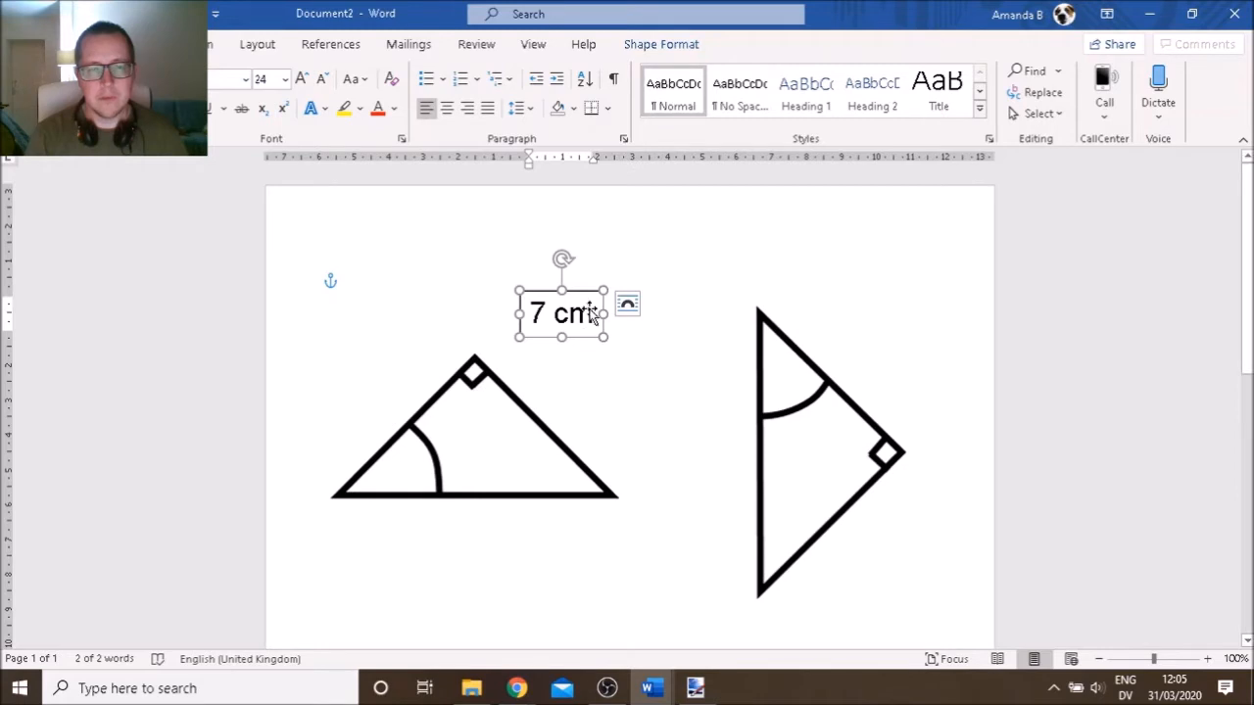
click(662, 44)
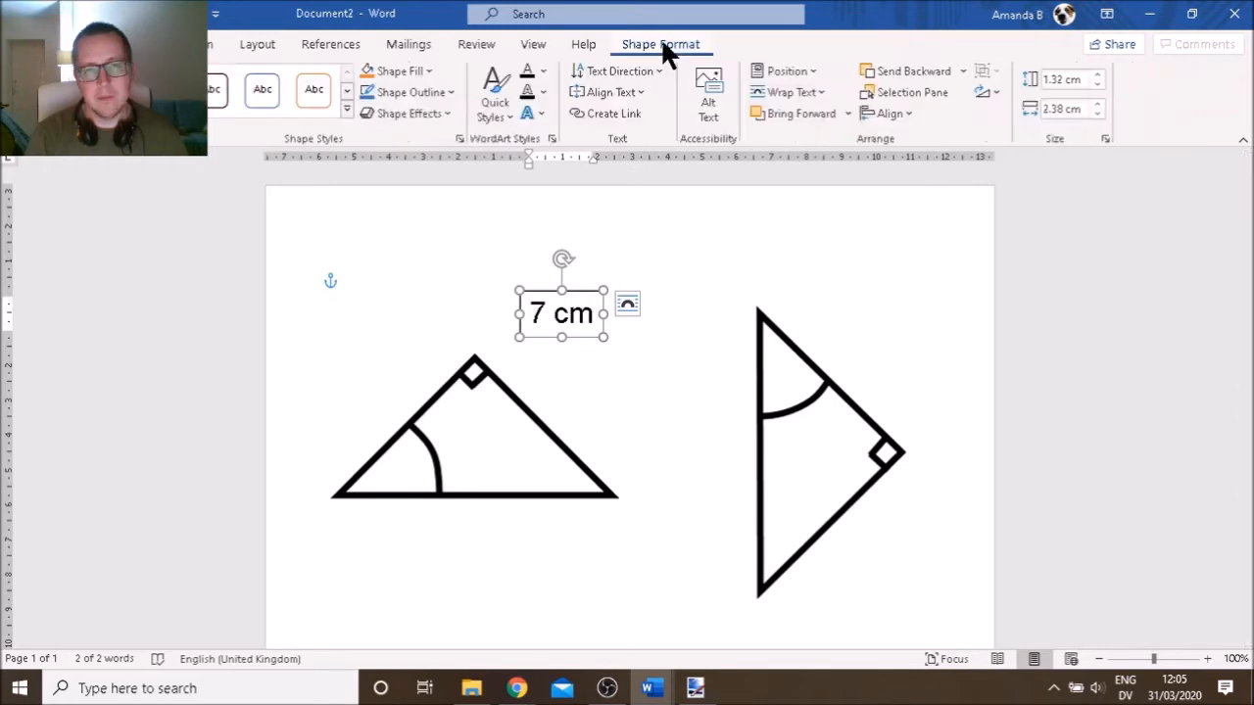
Remove the 7 cm text box's fill and outline
click(429, 70)
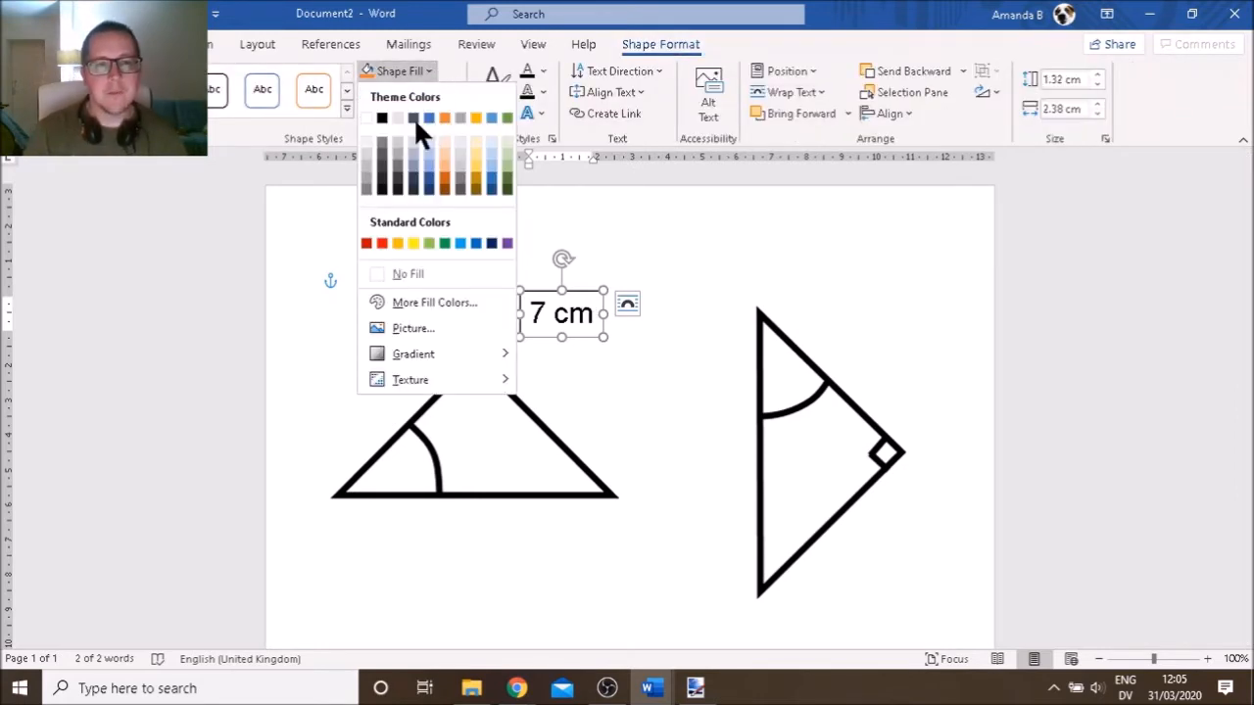
click(415, 273)
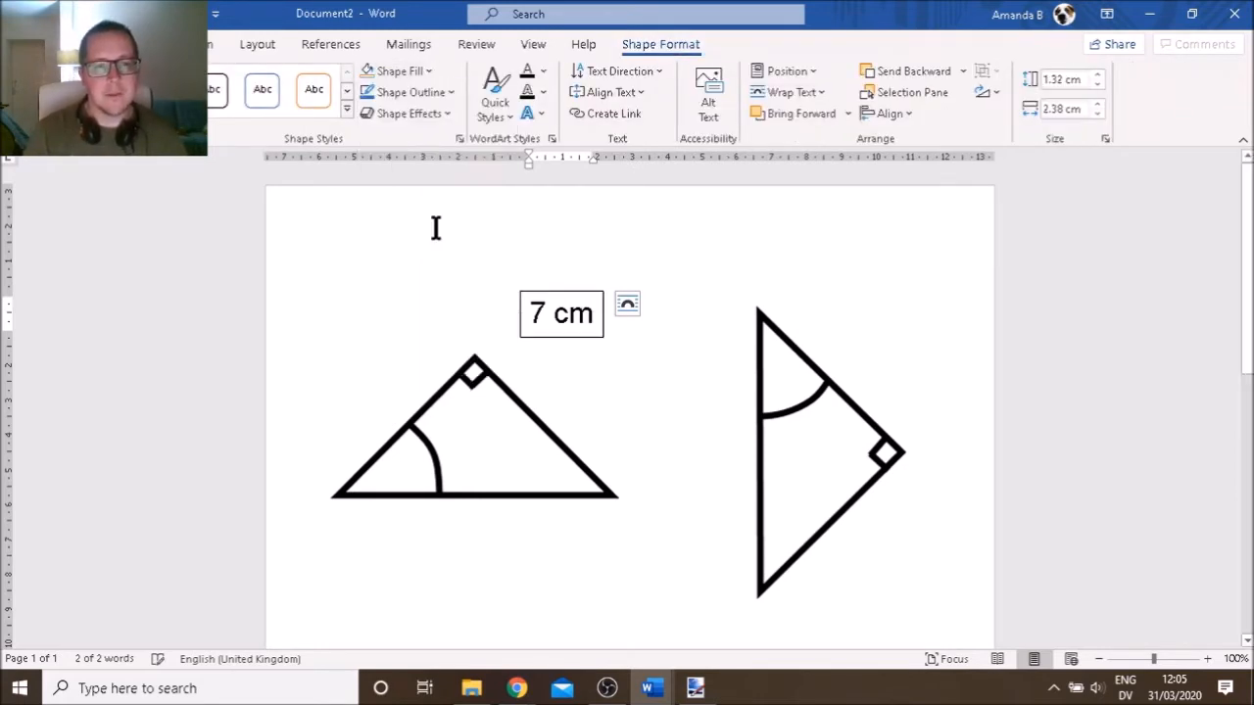
click(452, 92)
click(414, 294)
Place the 7 cm label beside the left triangle's slope and a copy beside the right triangle's
click(576, 306)
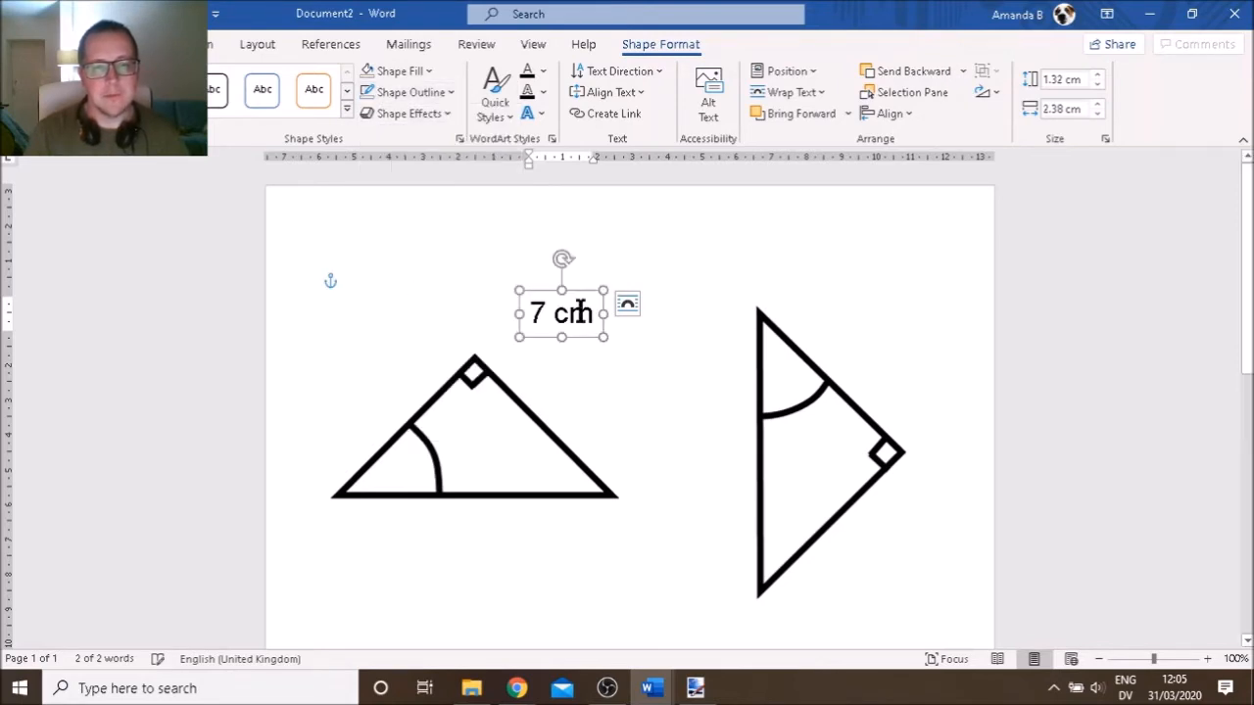
drag(581, 287, 421, 353)
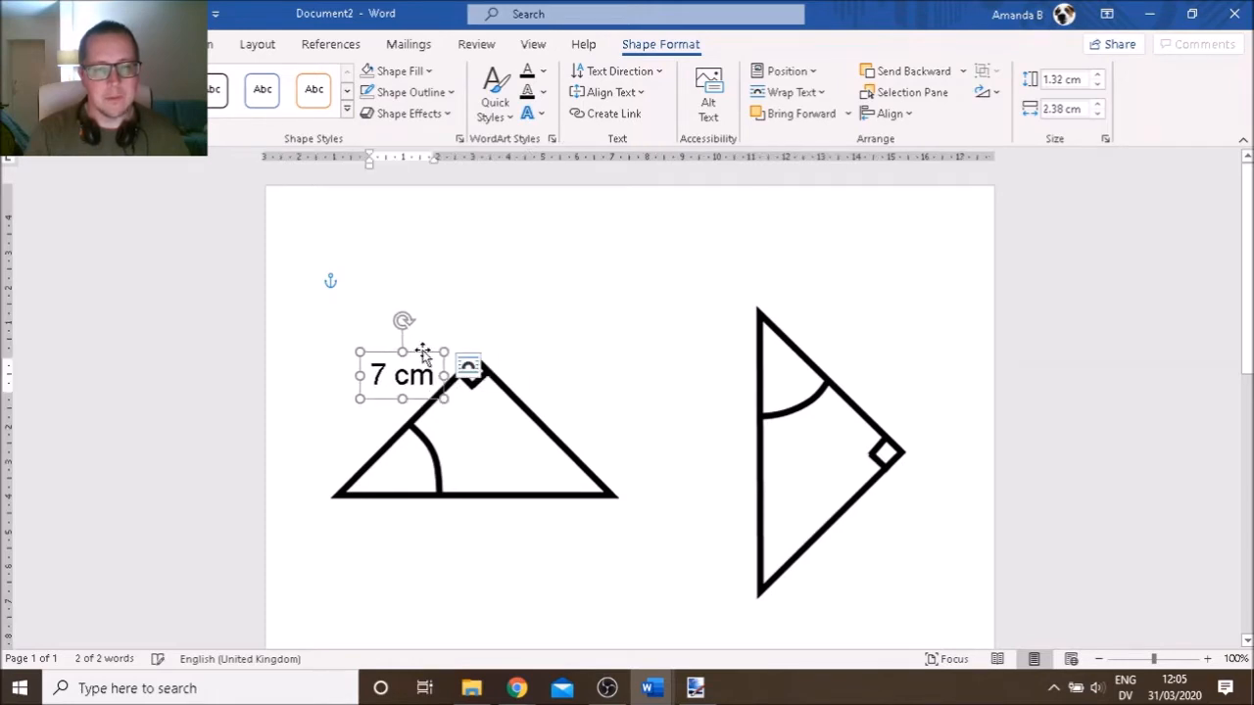
key(ctrl+c)
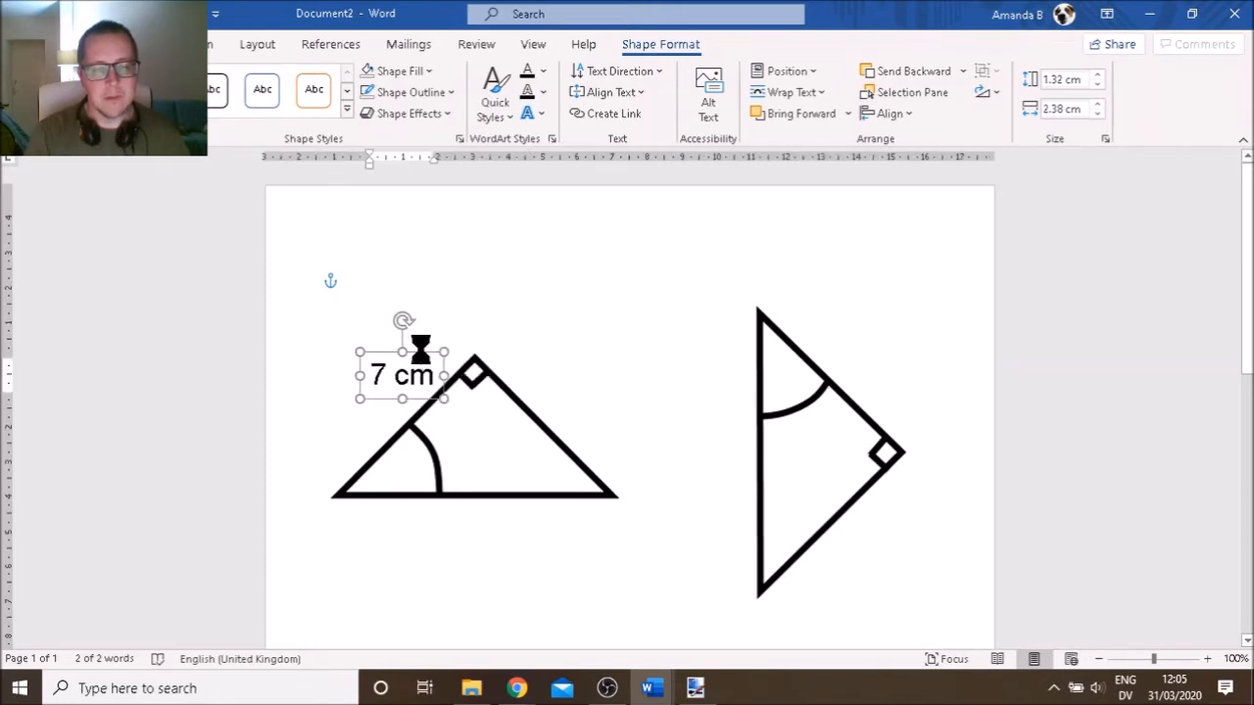
key(ctrl+v)
drag(430, 367, 886, 355)
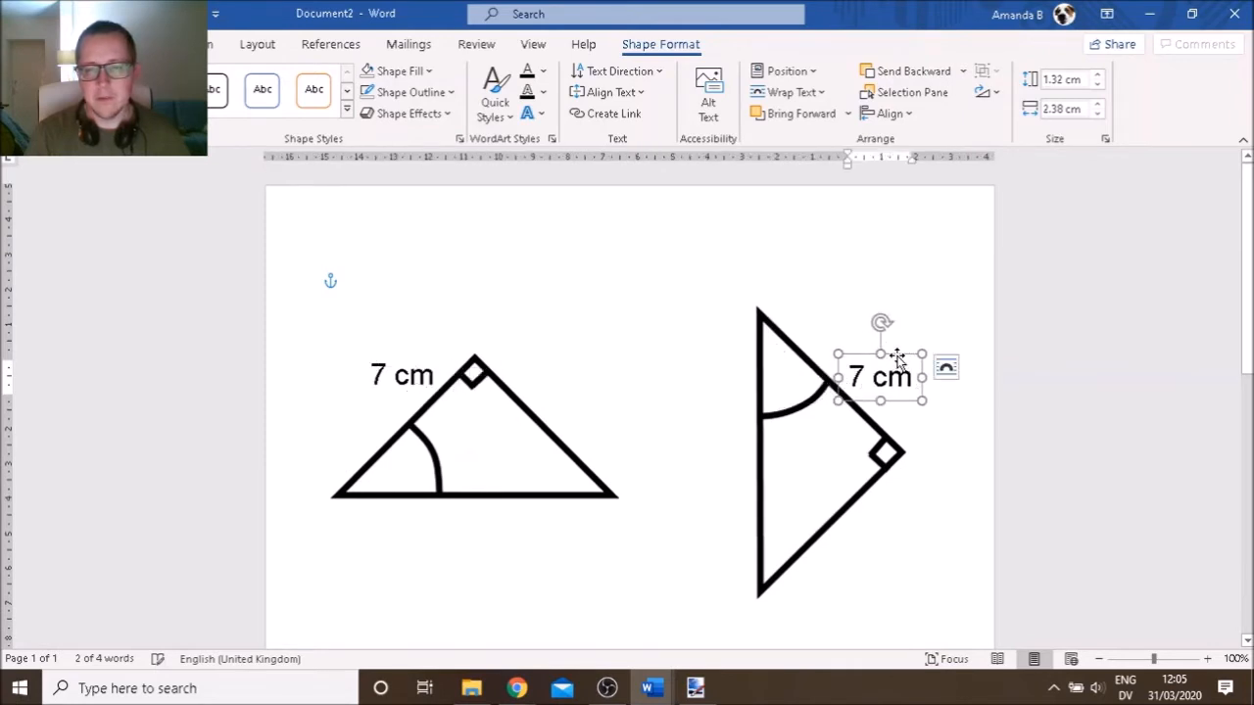
Paste a third copy of the label between the two triangles
key(alt+Tab)
key(alt+Tab)
key(ctrl+v)
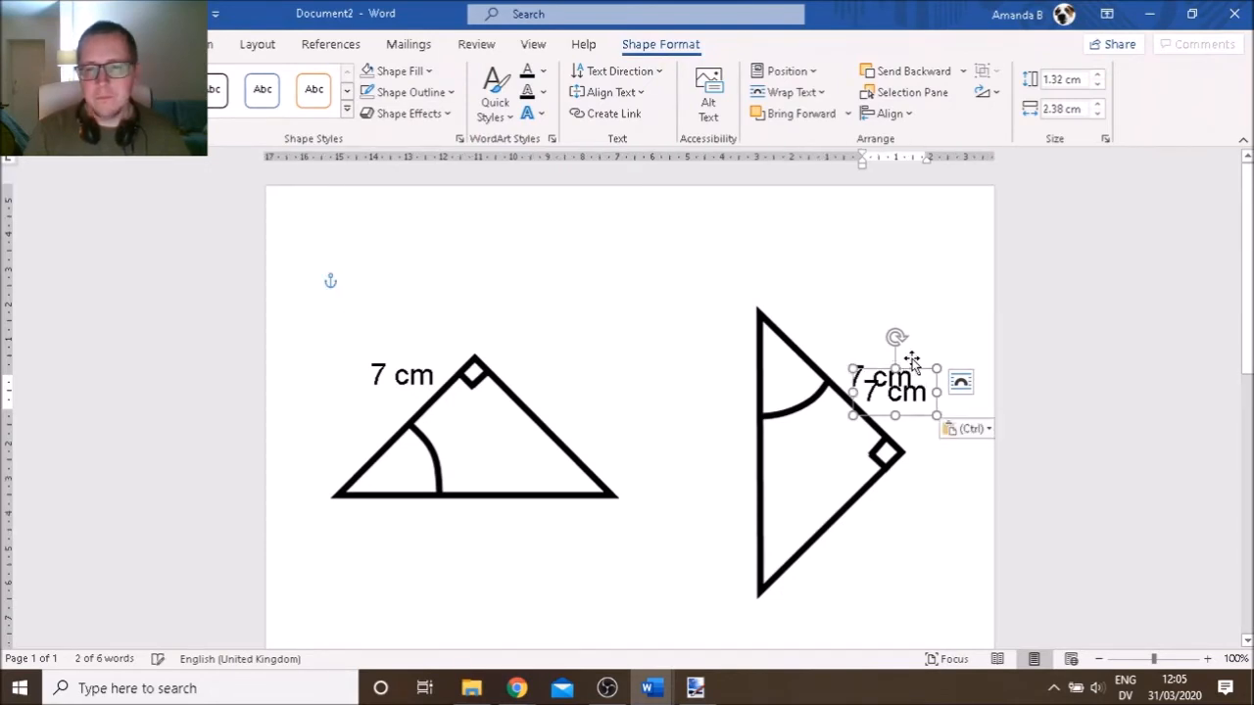
drag(912, 416, 651, 348)
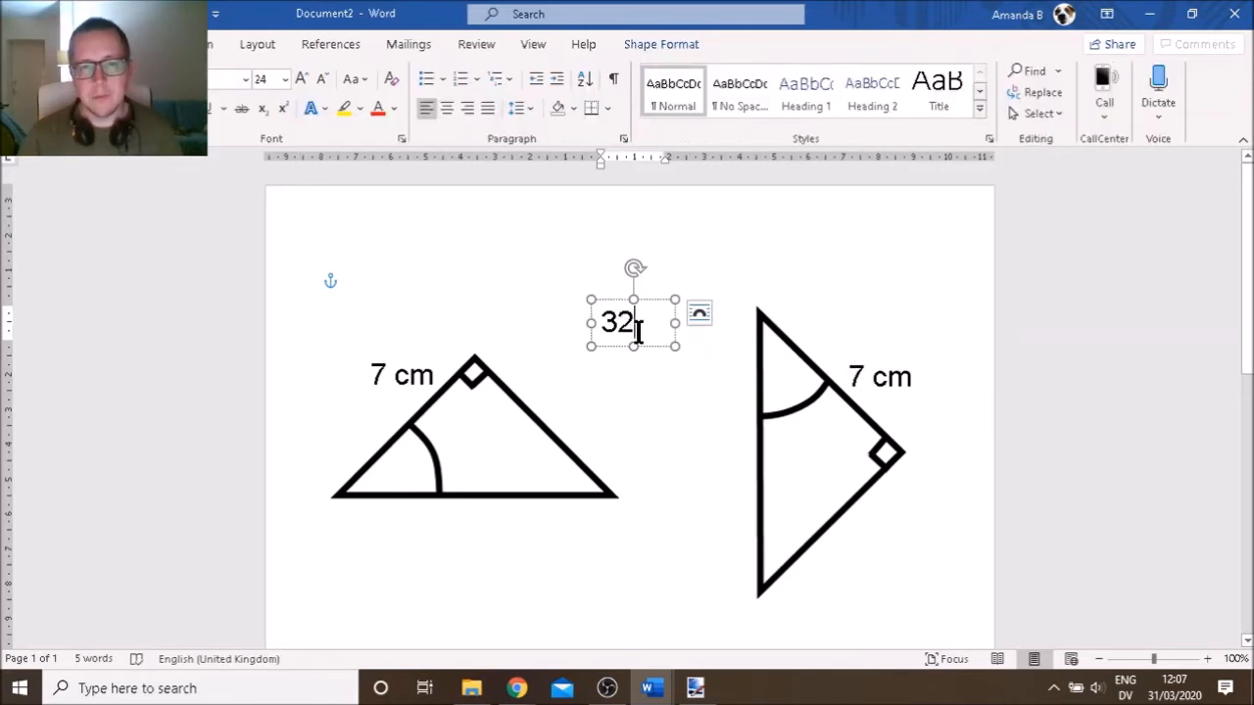
Make the label read 32°, narrow it, and place it in both triangles' angle arcs
text(°)
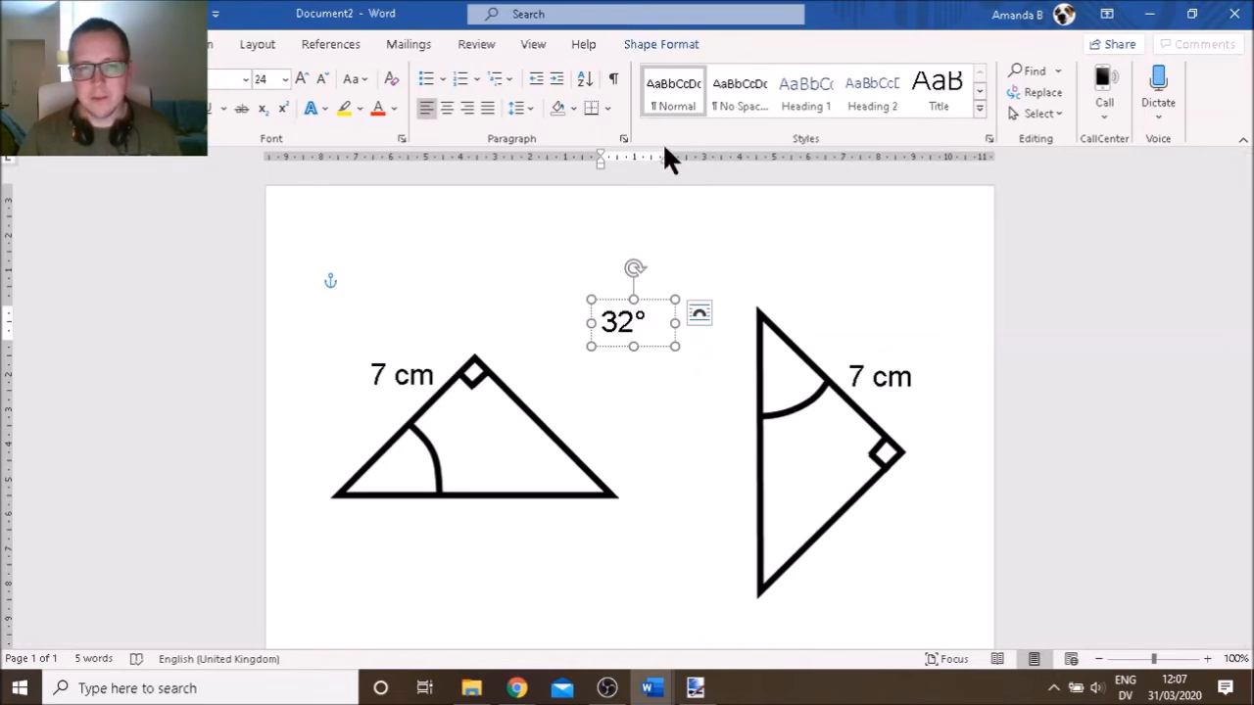
drag(676, 326, 658, 323)
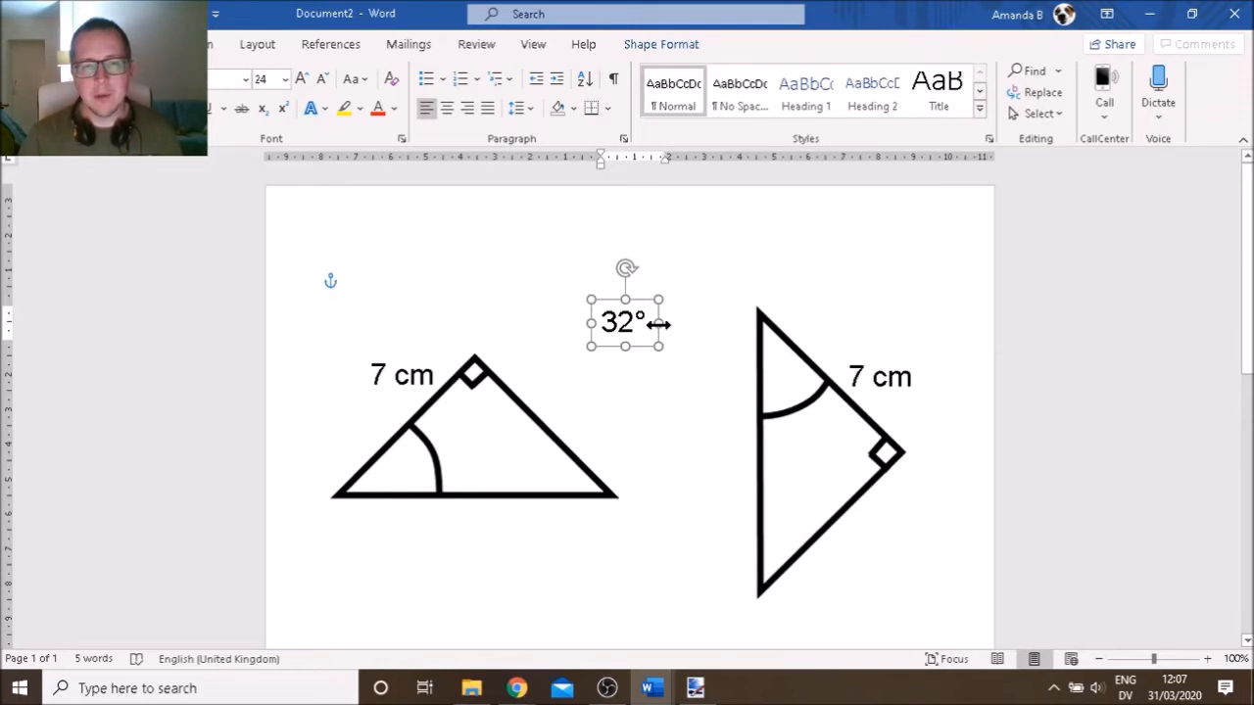
drag(641, 300, 410, 465)
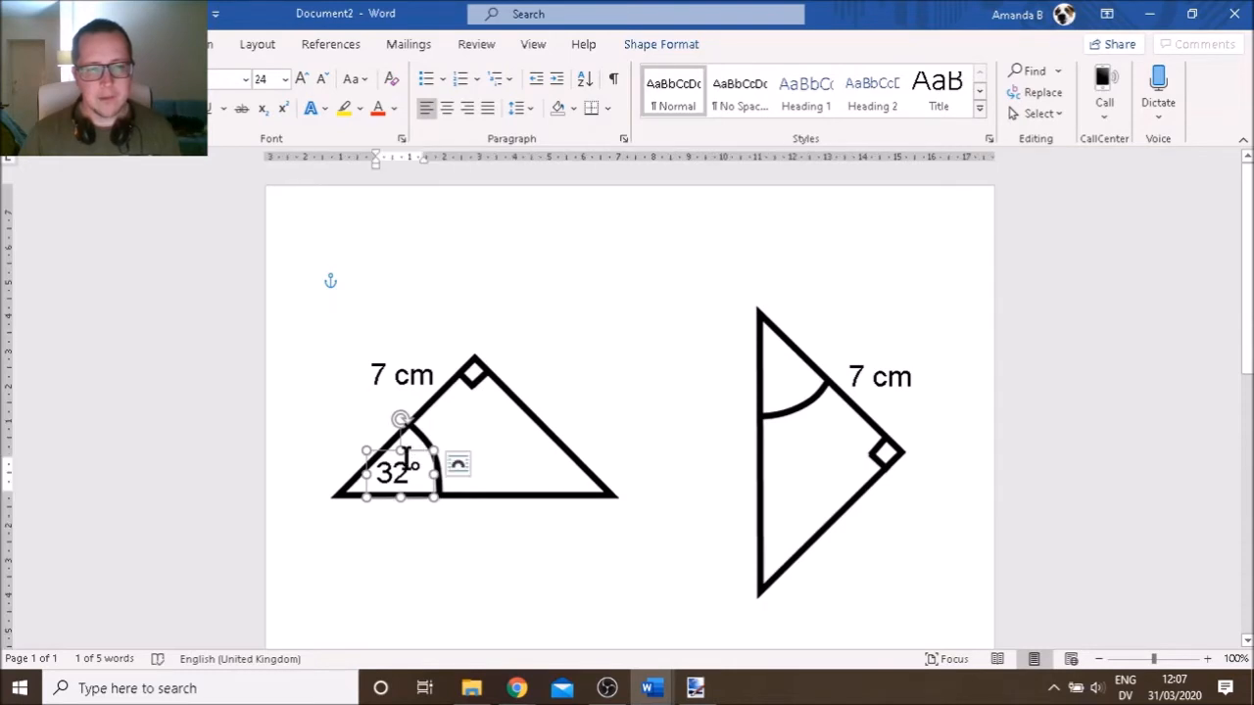
key(ctrl+v)
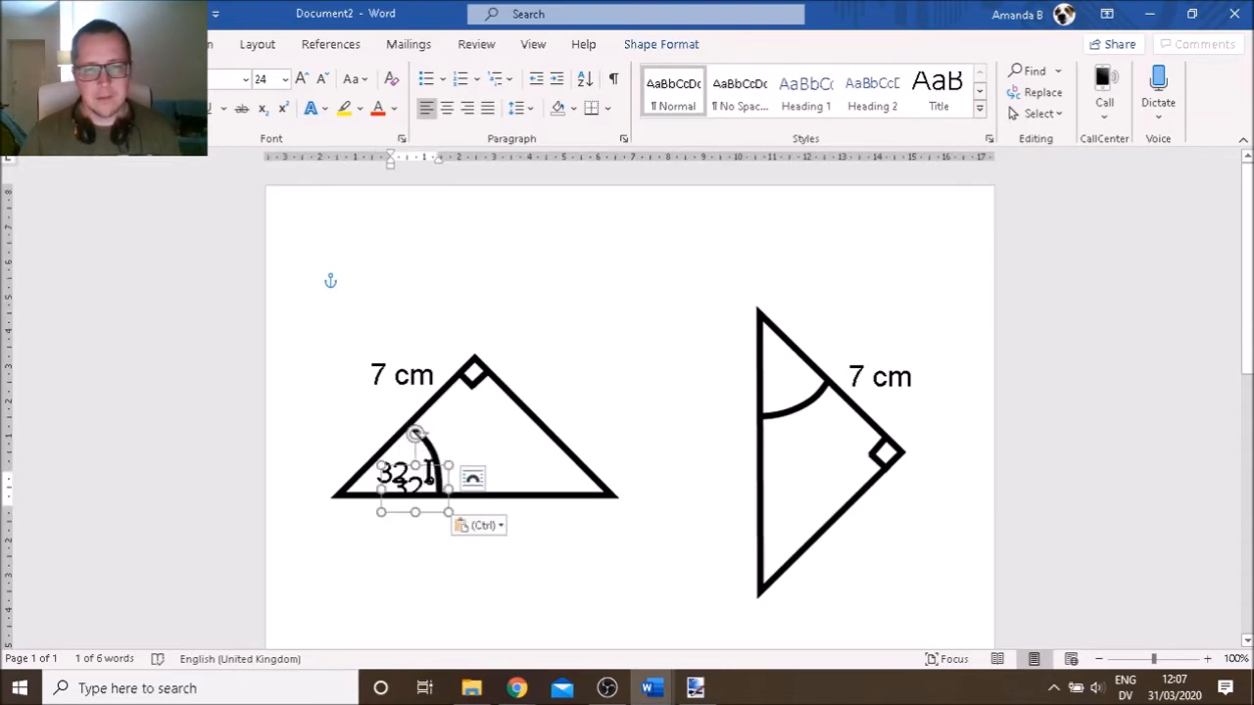
mouse_move(431, 468)
mouse_down()
mouse_move(738, 393)
mouse_move(808, 354)
mouse_up()
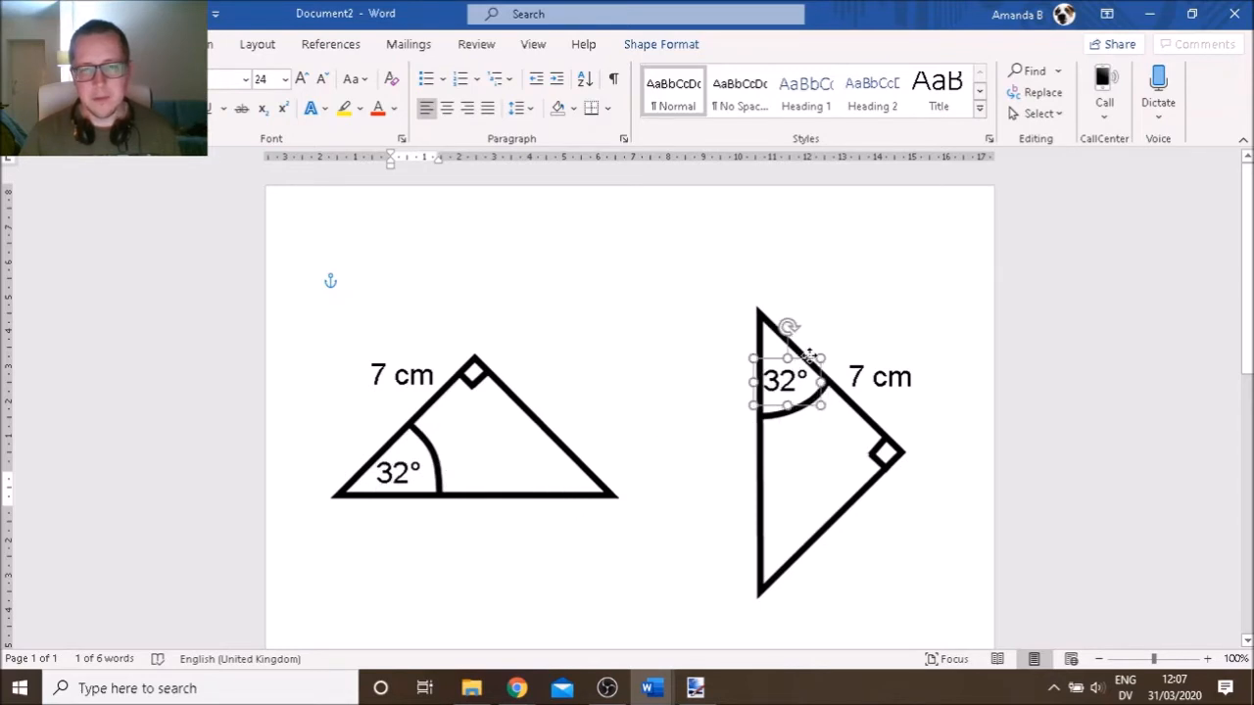
click(631, 579)
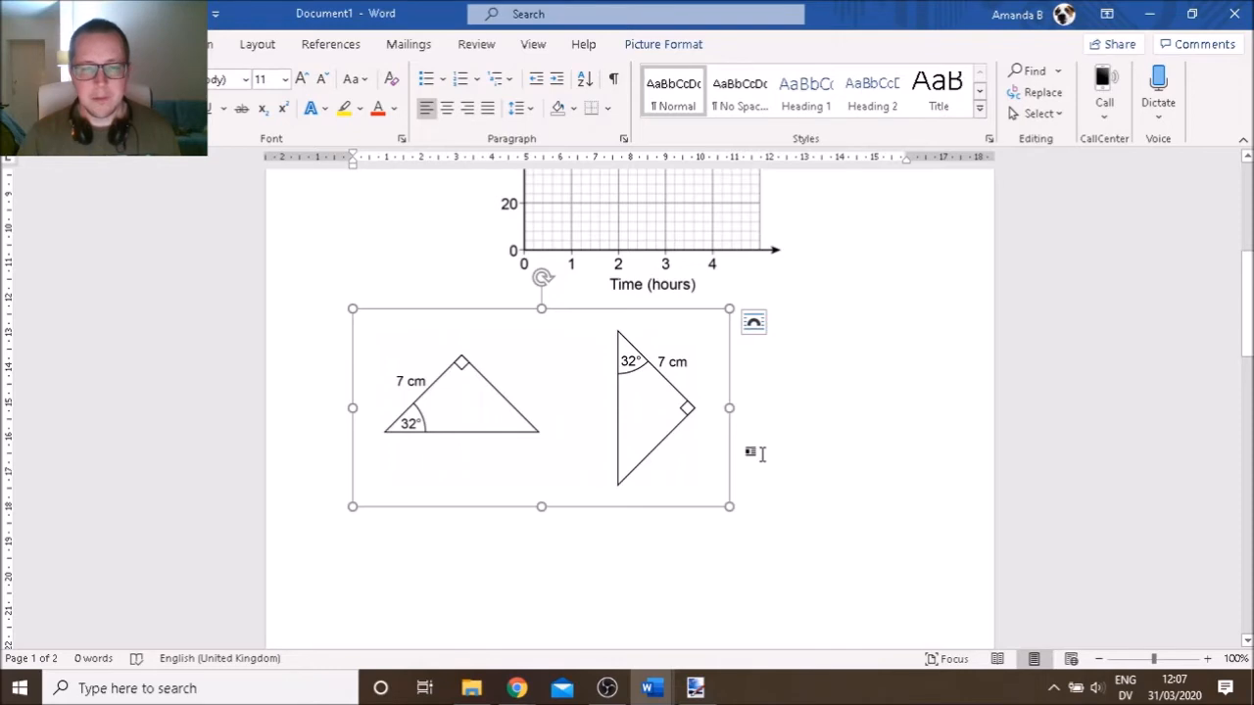
Select the circuit diagram below Document1's coordinate grid and switch to Paint.NET
scroll(762, 453, down, 10)
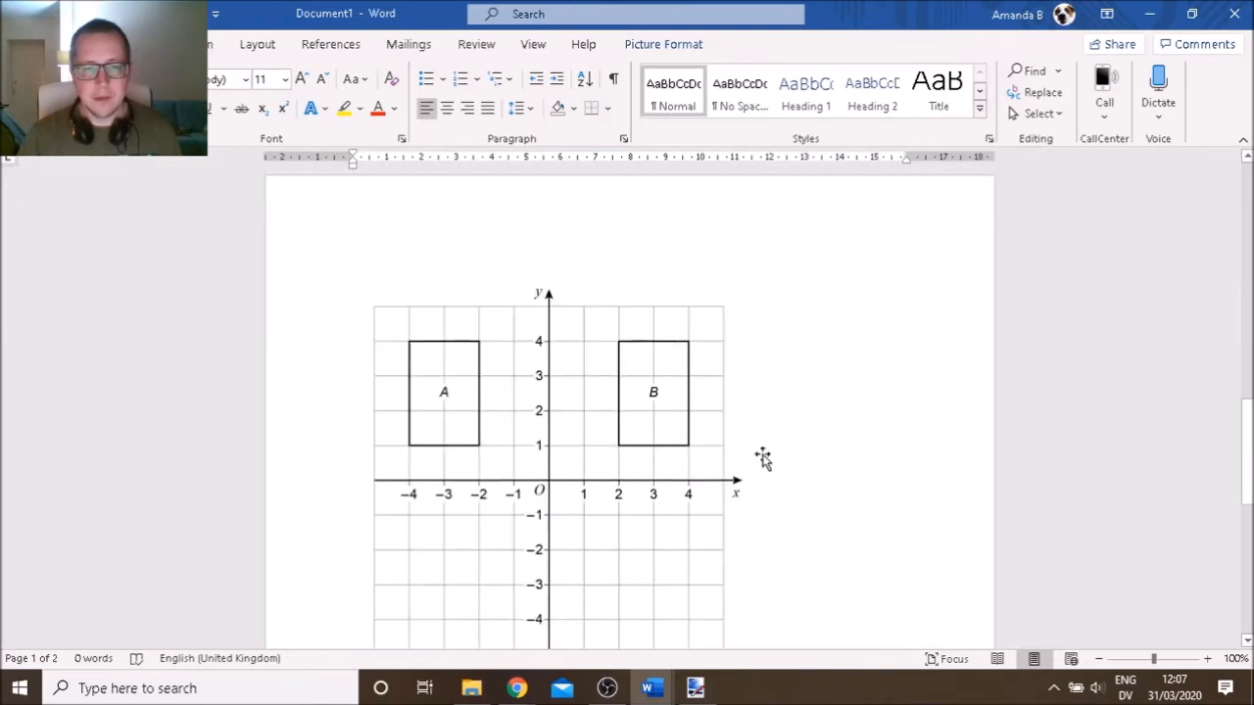
scroll(762, 458, down, 3)
scroll(762, 456, down, 3)
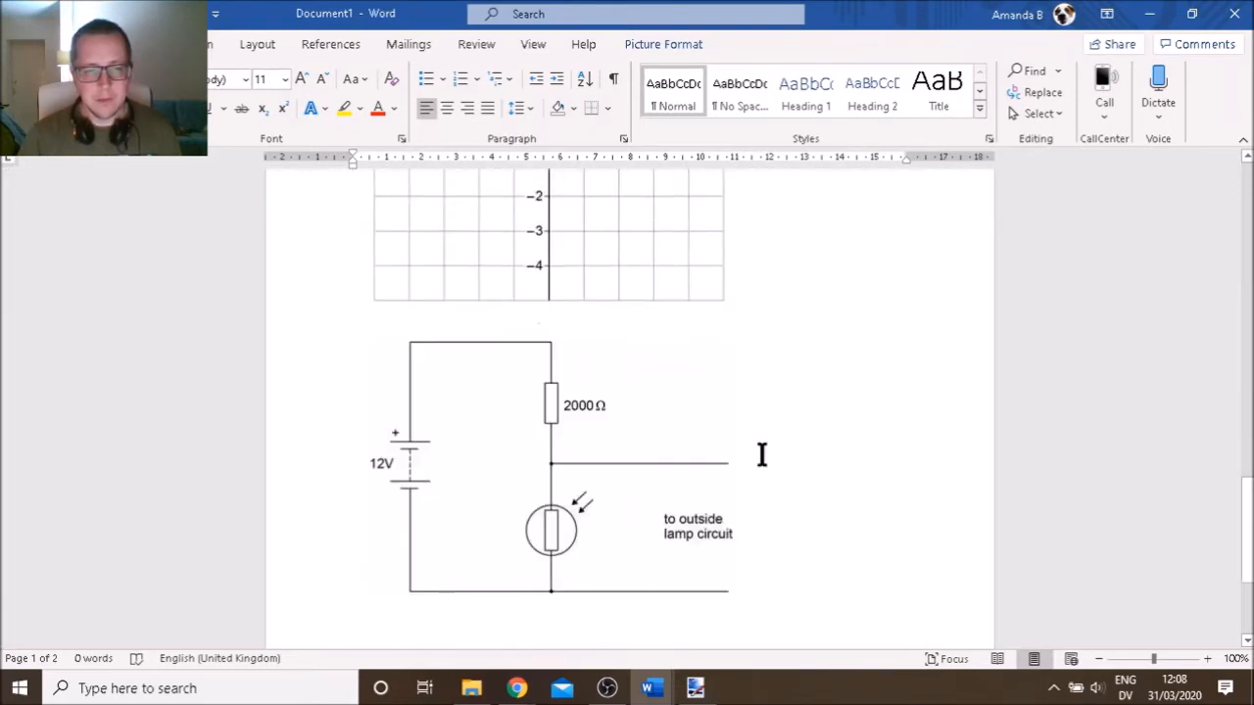
click(607, 480)
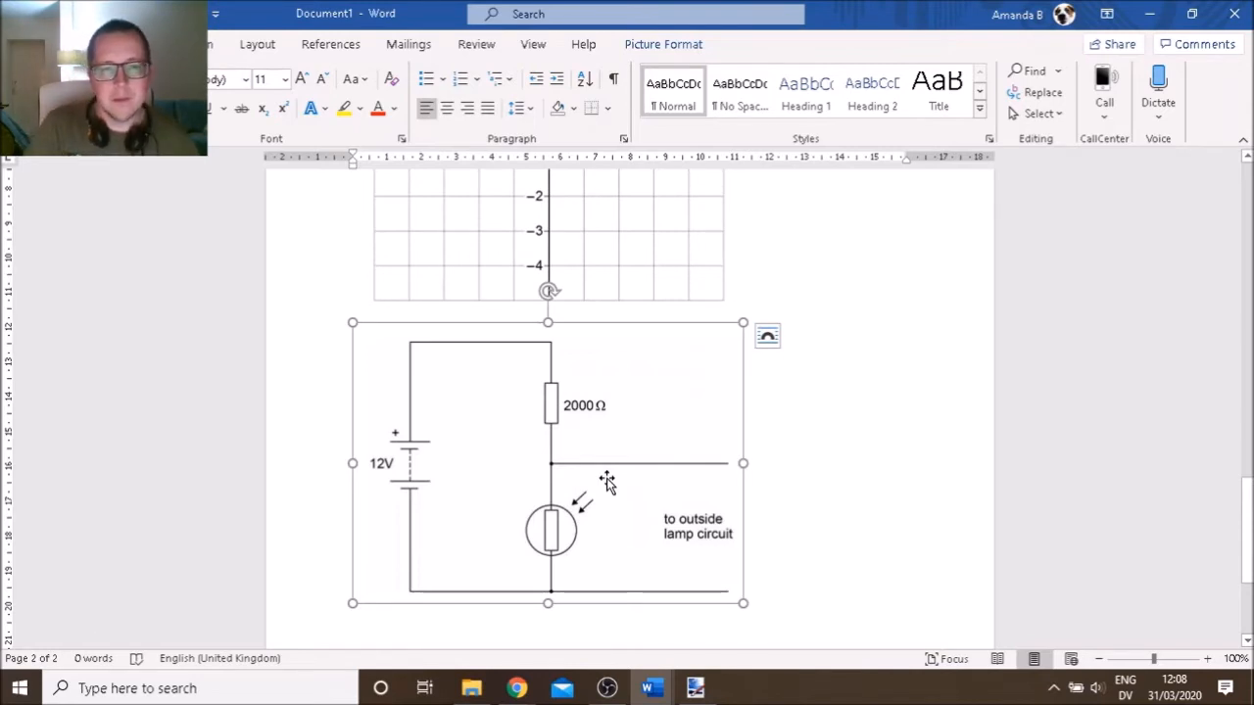
key(alt+Tab)
key(alt+Tab)
key(alt+Tab)
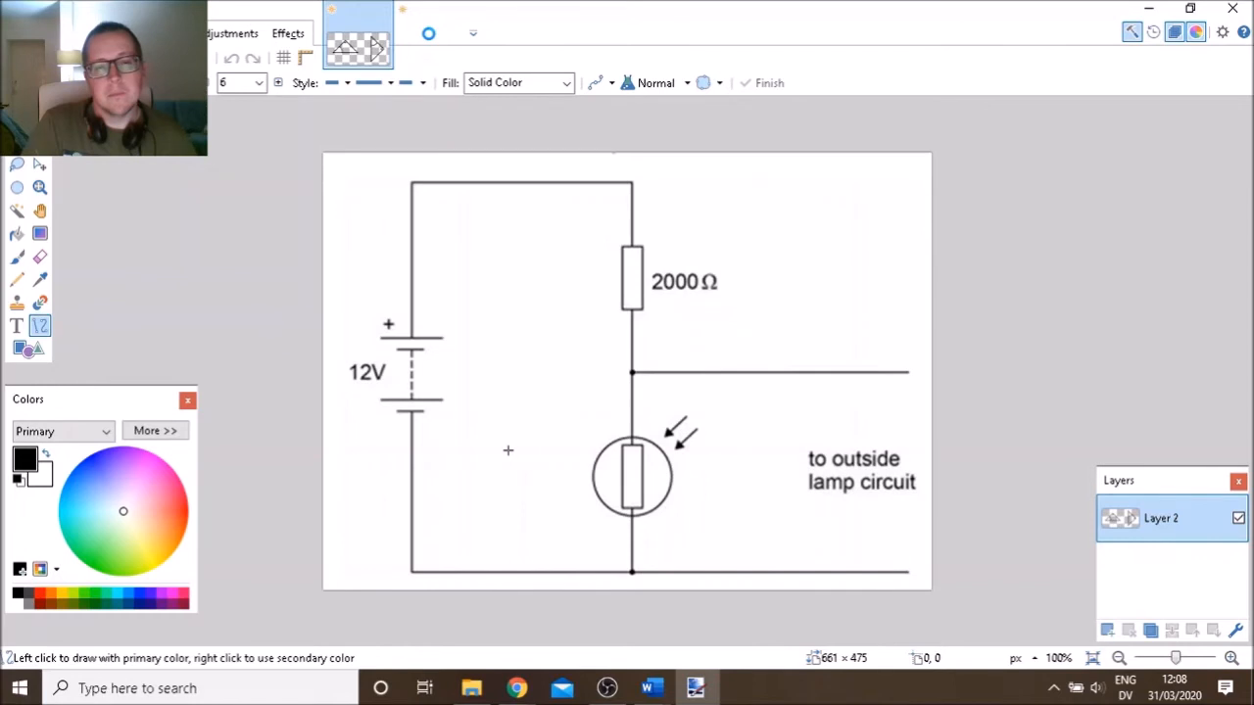
Close the triangles image without saving and add Layer 2 to the circuit image
click(378, 15)
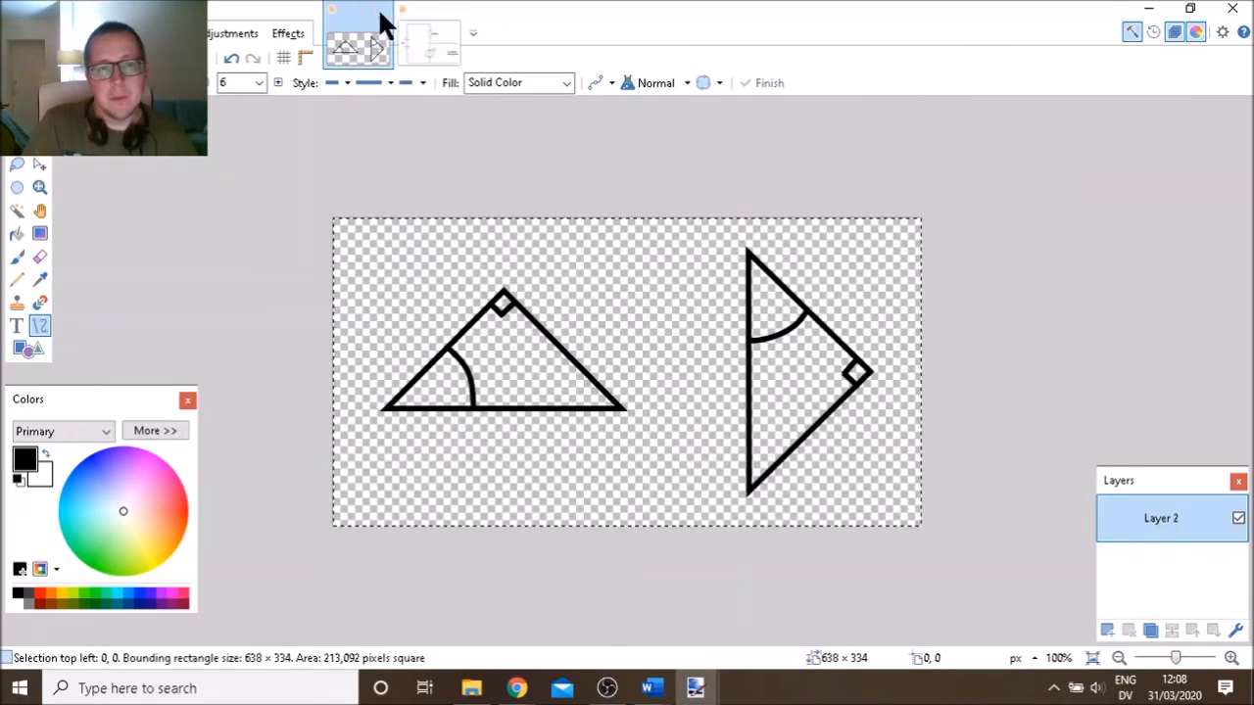
click(382, 11)
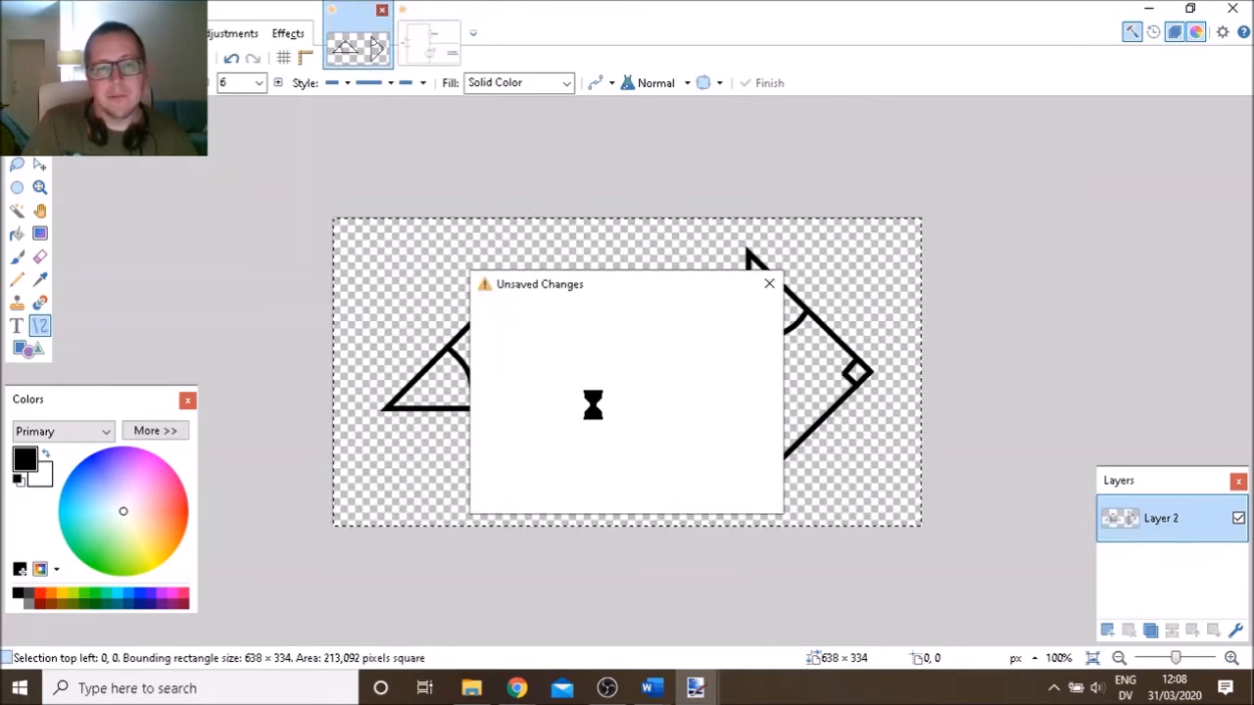
click(578, 419)
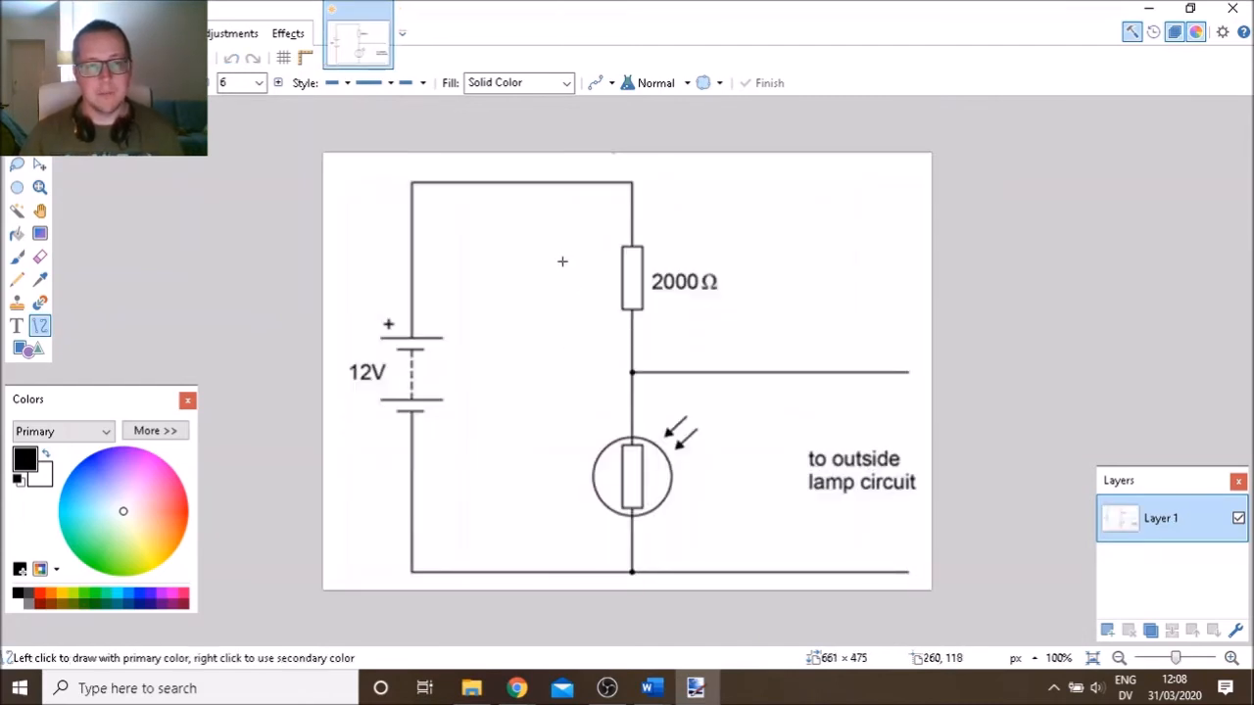
click(1108, 631)
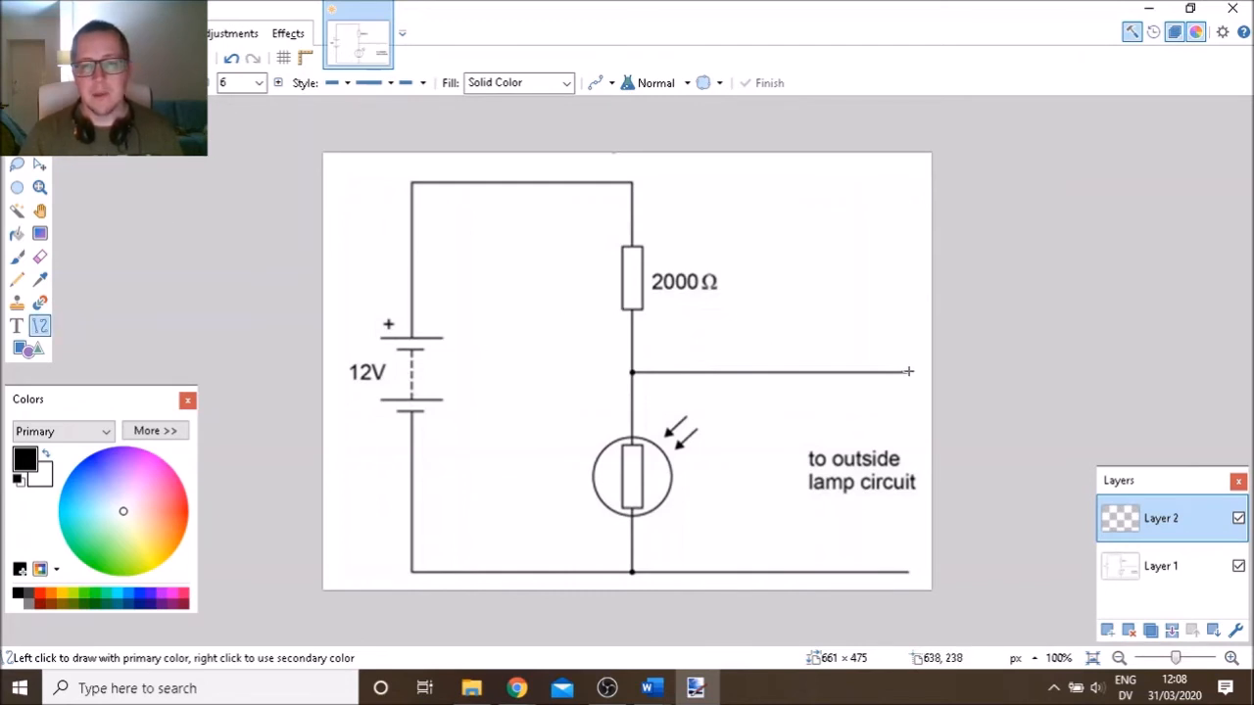
Retrace the middle, bottom, and upper and lower left wires with thick lines
mouse_move(907, 373)
mouse_down()
mouse_move(668, 390)
mouse_move(632, 371)
mouse_up()
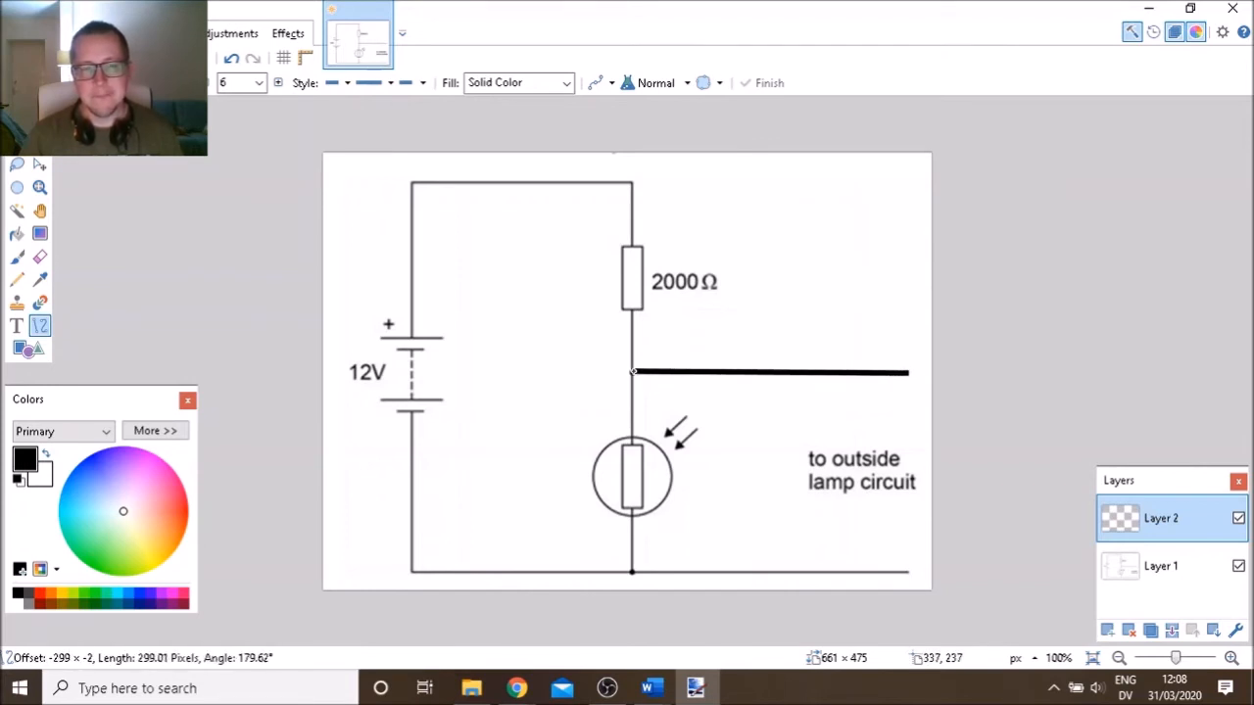
drag(633, 371, 631, 371)
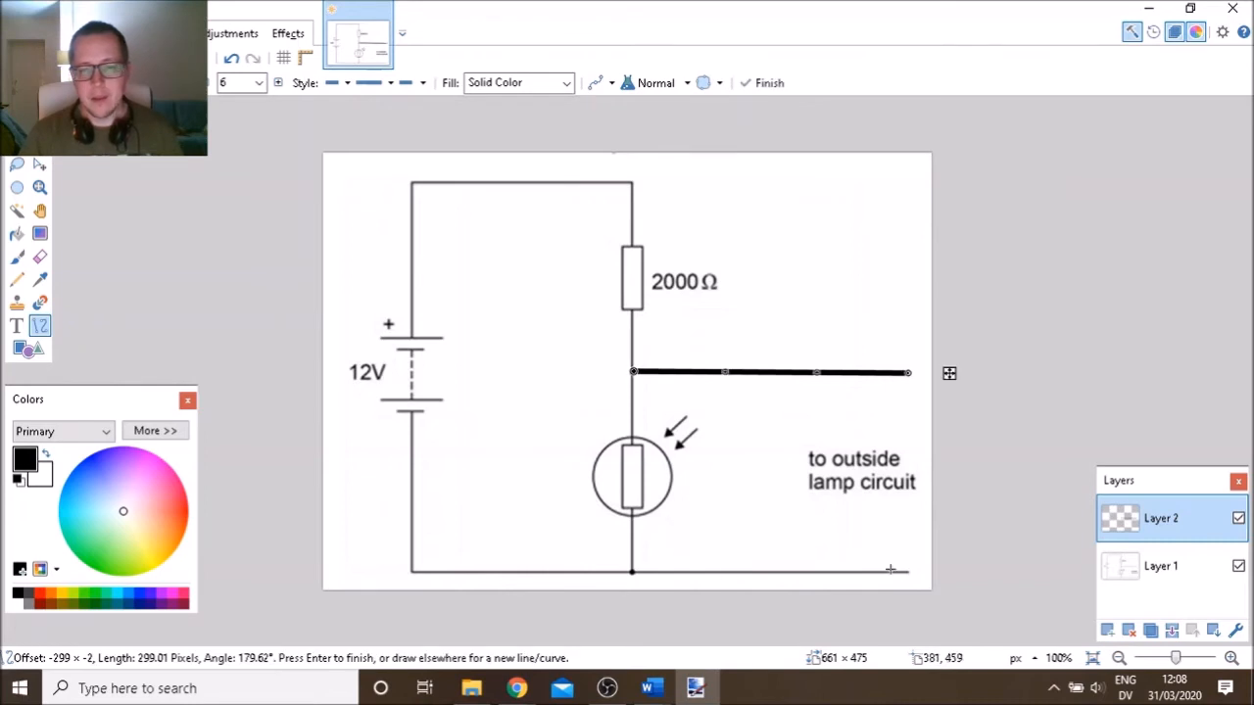
key(Return)
drag(428, 567, 412, 571)
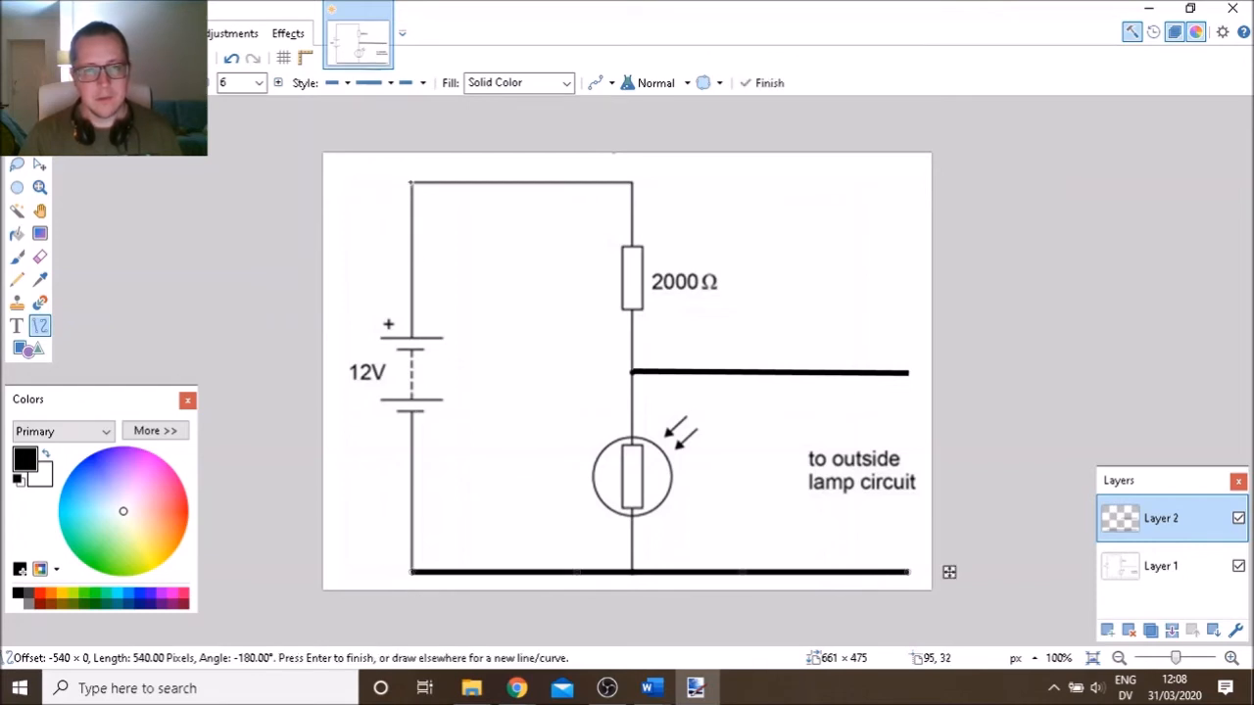
key(Return)
mouse_move(410, 183)
mouse_down()
mouse_move(411, 501)
mouse_move(412, 337)
mouse_up()
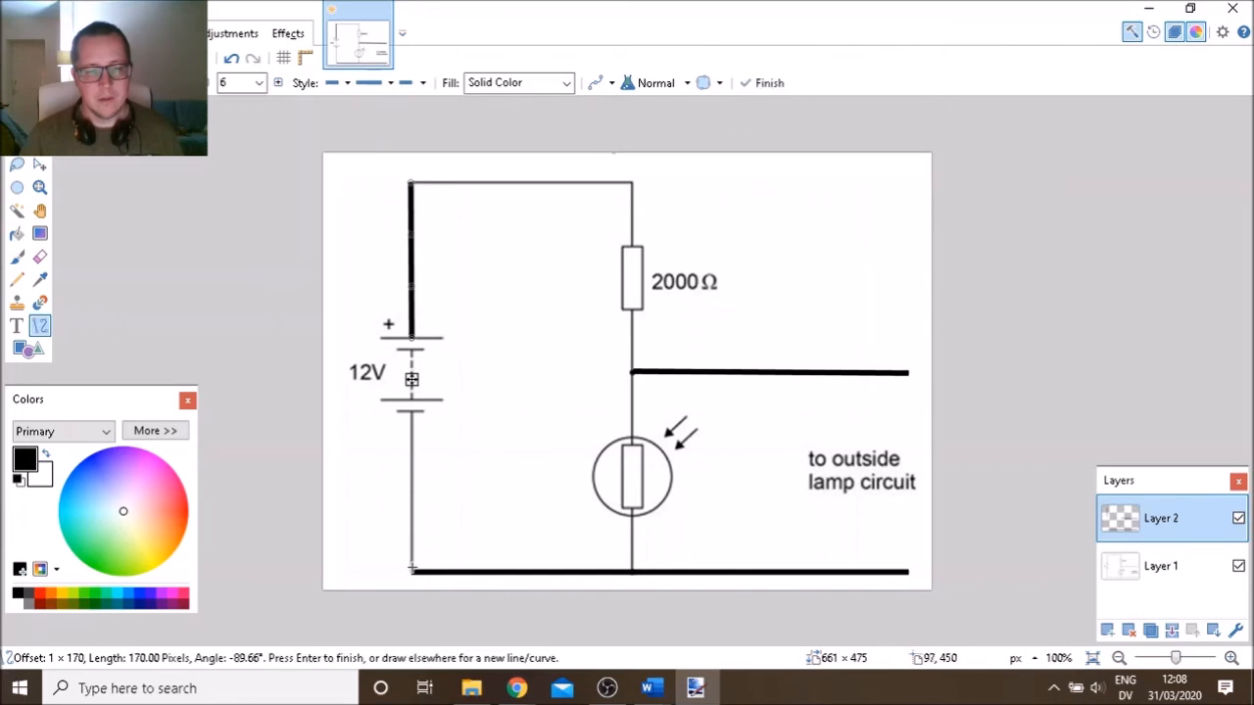
key(Return)
drag(411, 571, 411, 412)
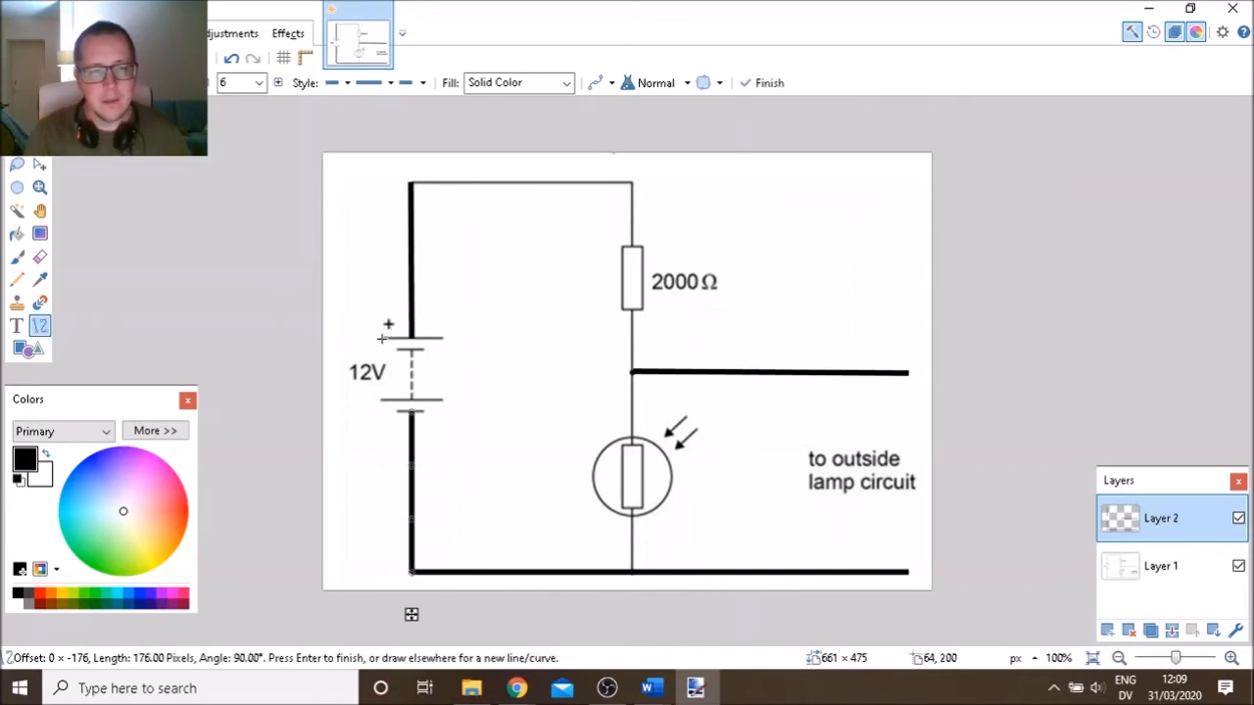
key(Return)
Thicken the battery's two long and two short plates
drag(380, 337, 445, 337)
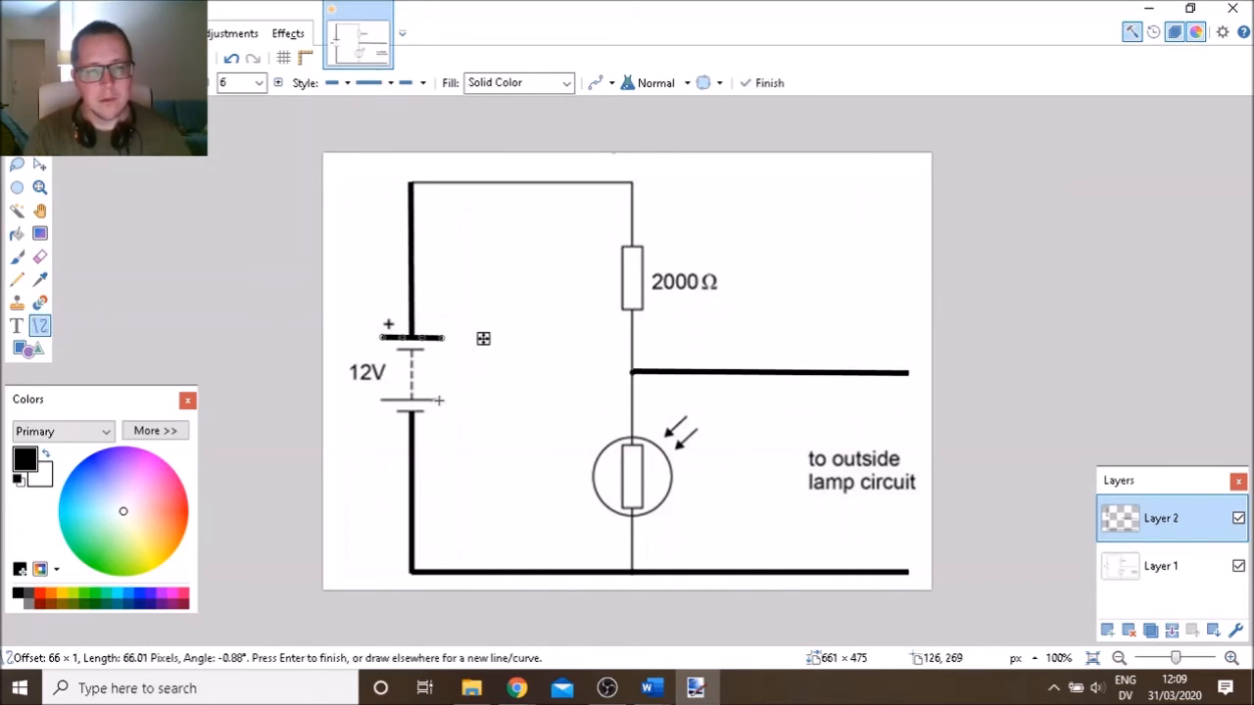
drag(441, 398, 383, 399)
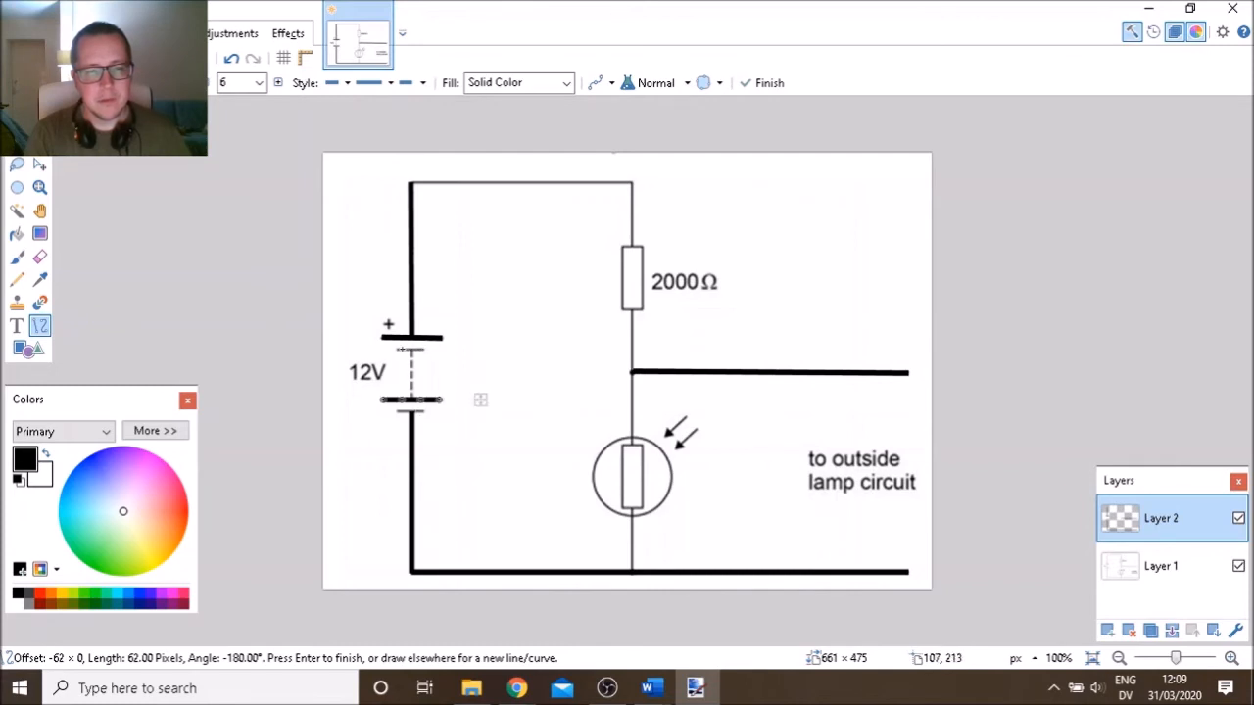
key(Return)
drag(422, 349, 397, 350)
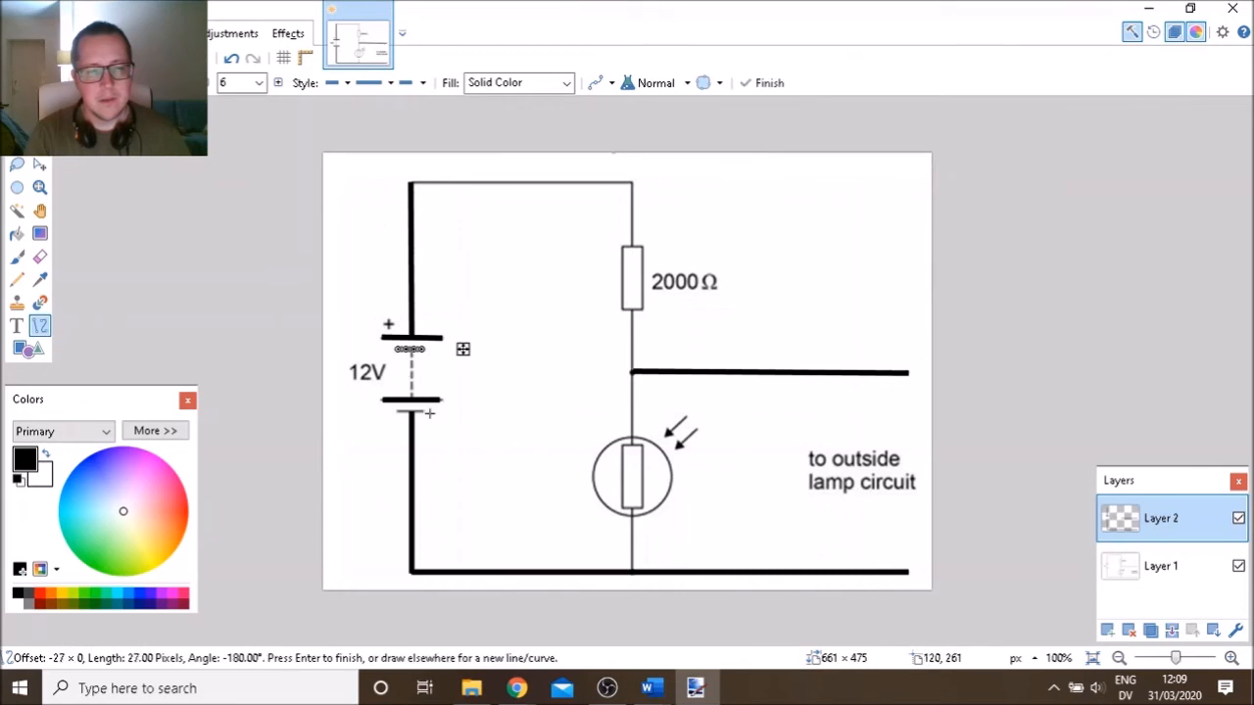
key(Return)
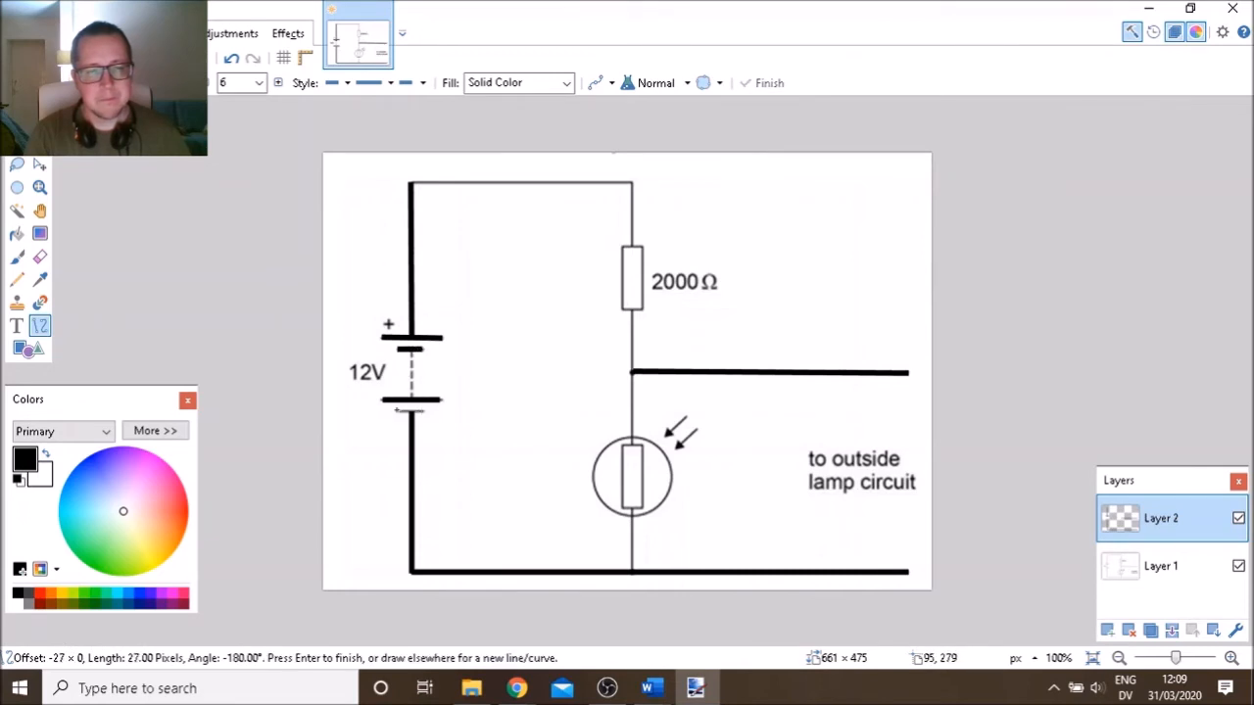
drag(399, 411, 397, 412)
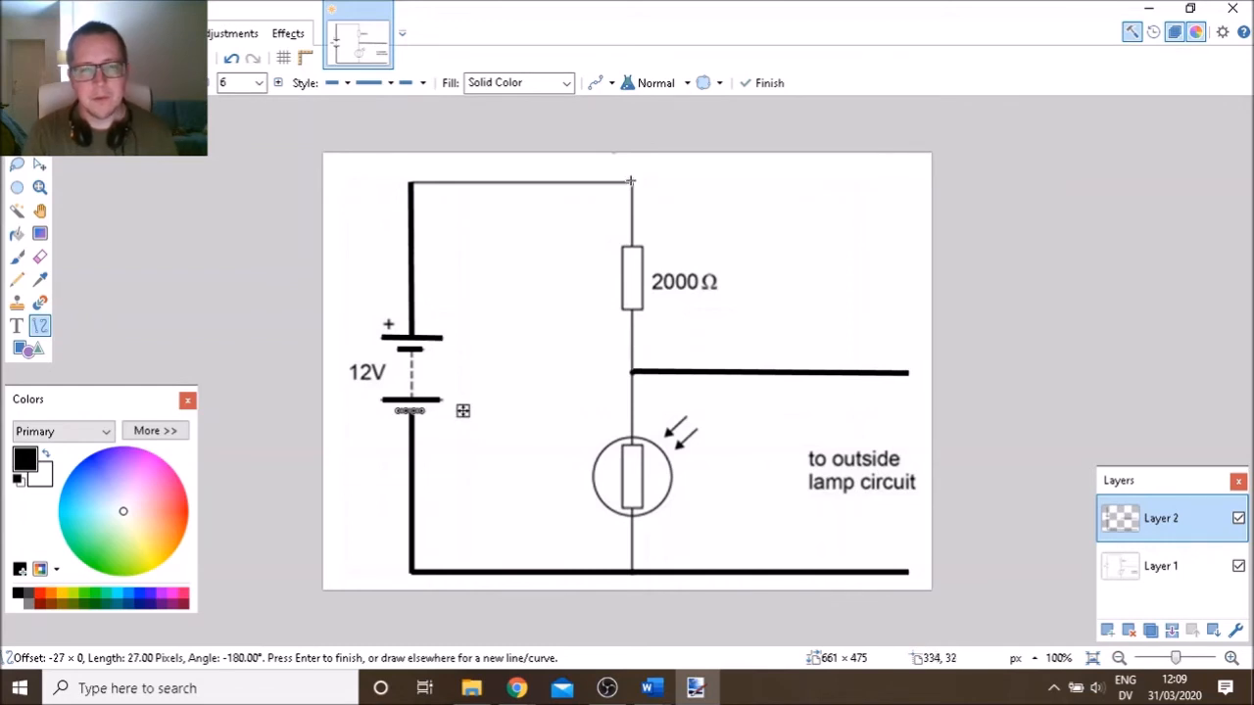
Retrace the top wire and the vertical wires to the resistor and LDR
drag(630, 180, 411, 183)
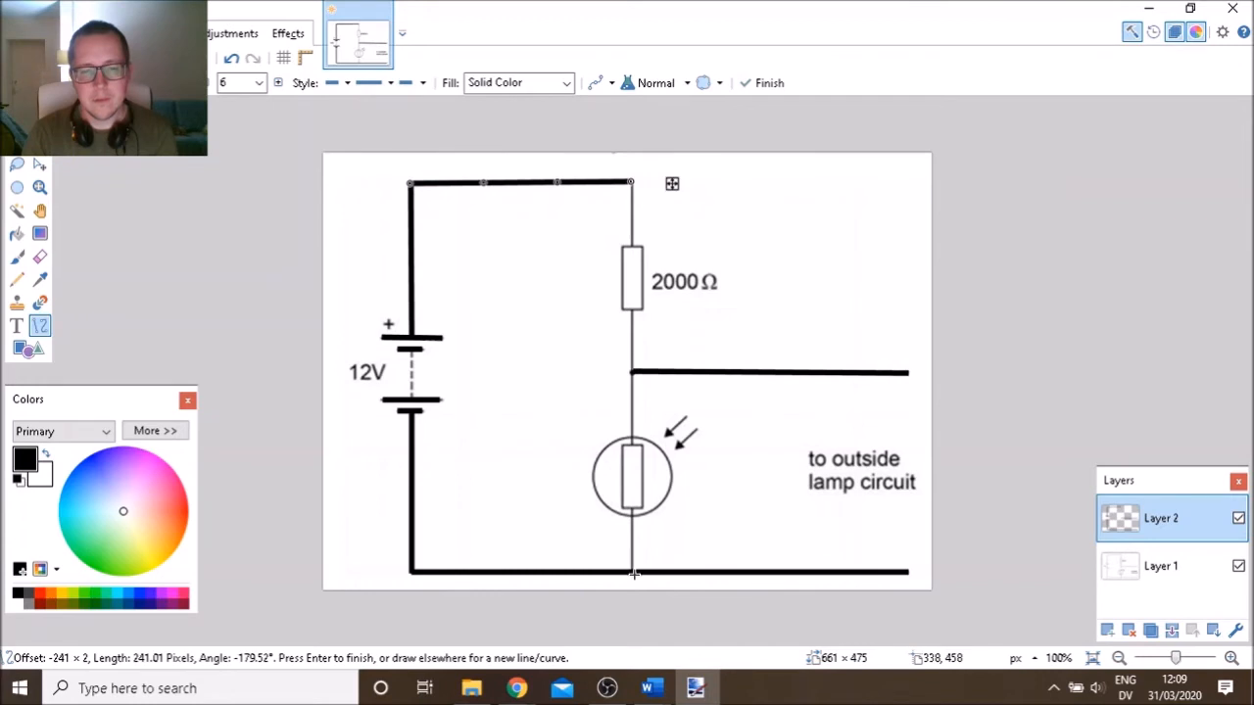
key(Return)
drag(633, 572, 632, 508)
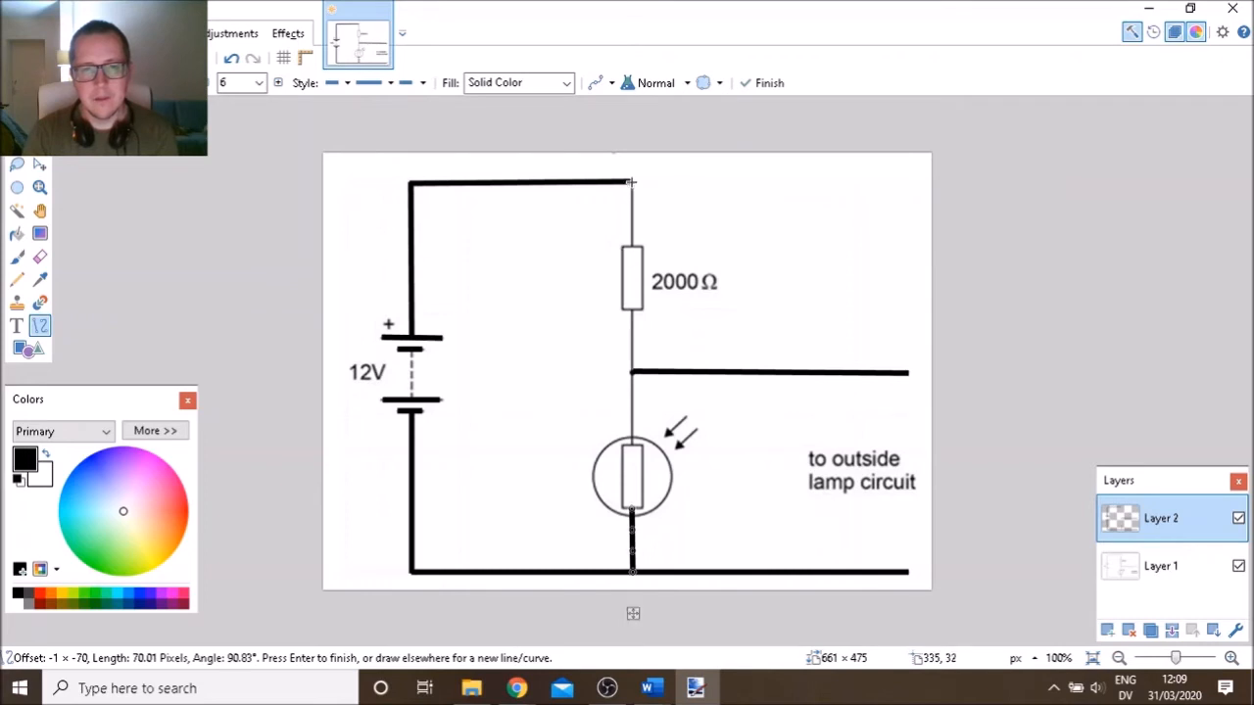
drag(631, 180, 632, 244)
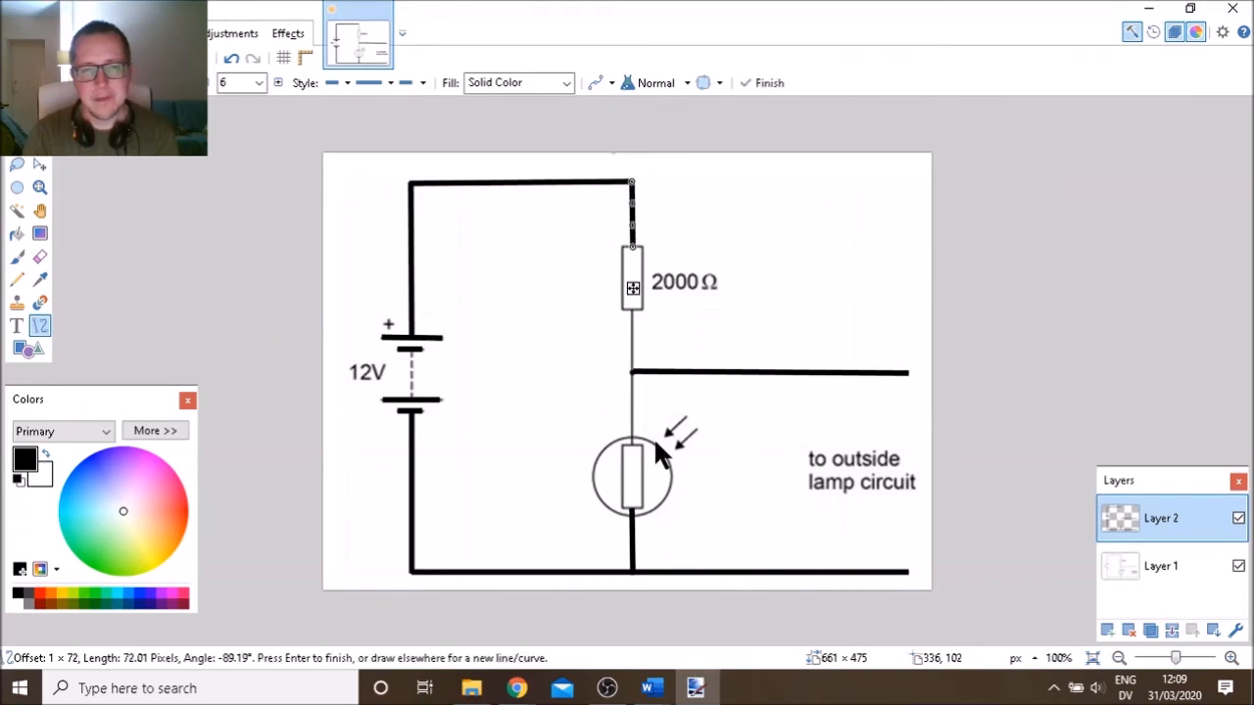
key(Return)
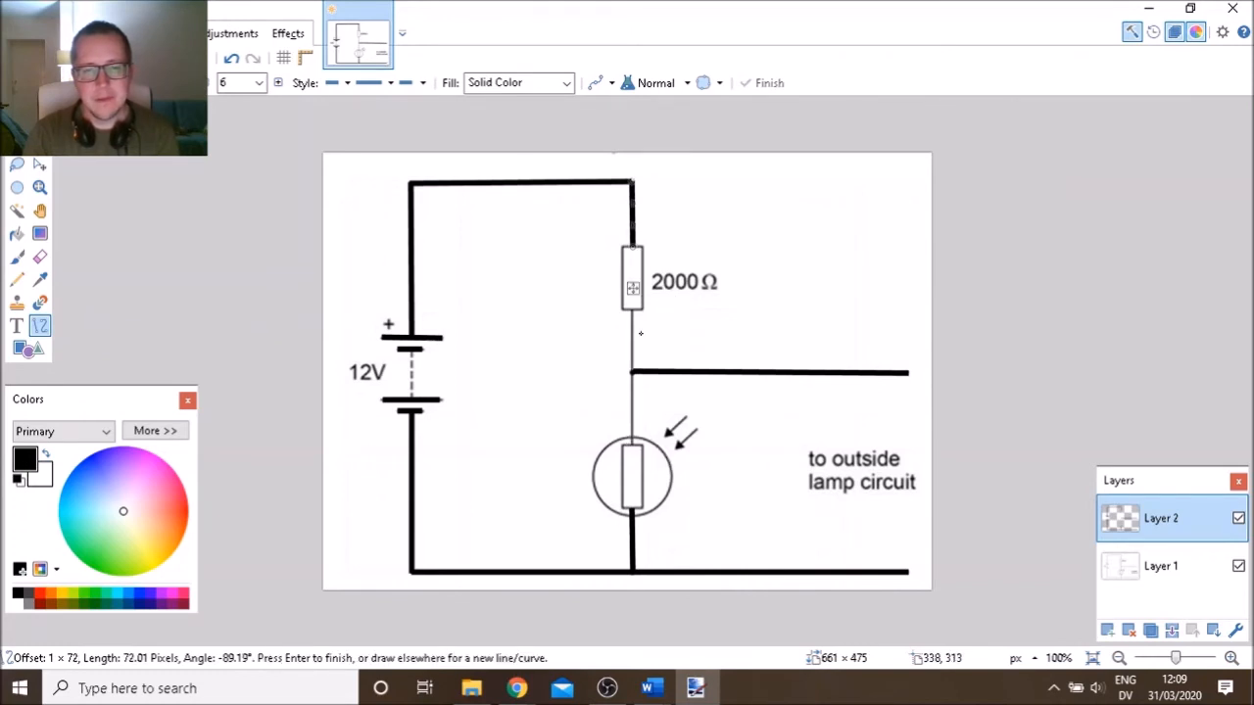
drag(633, 446, 633, 309)
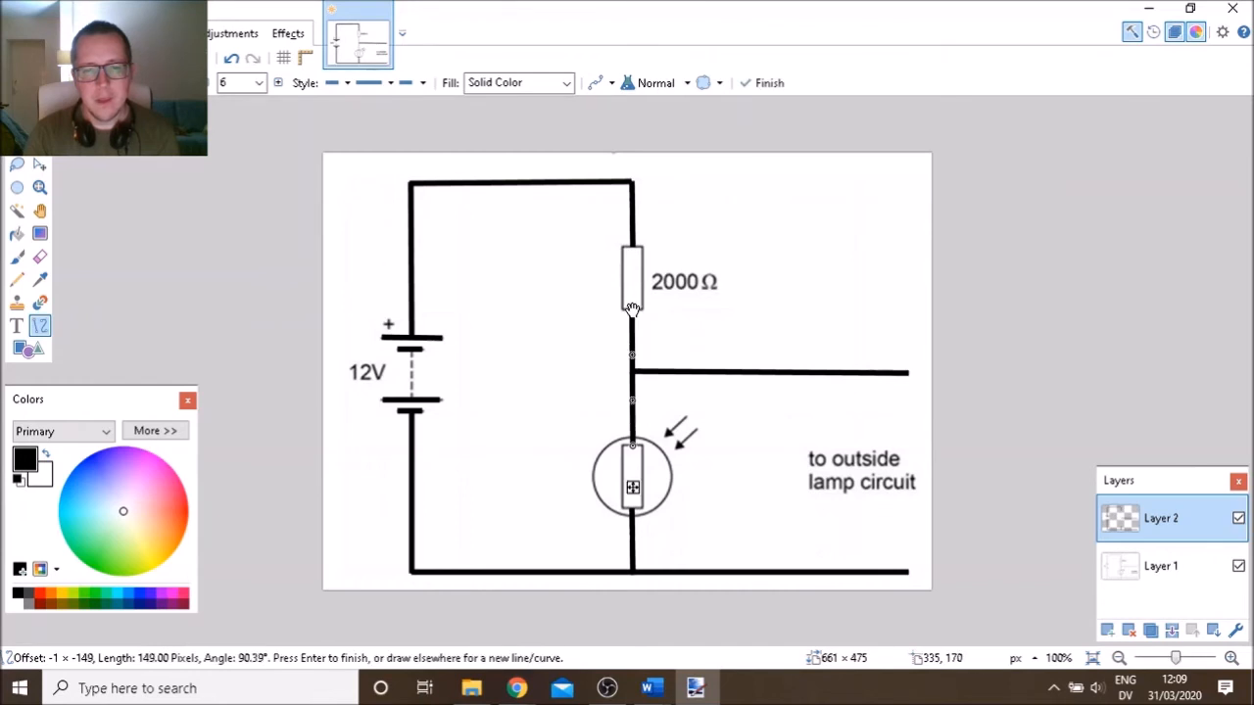
Outline the 2000 Ω resistor and the LDR's inner resistor with thick rectangles
click(24, 352)
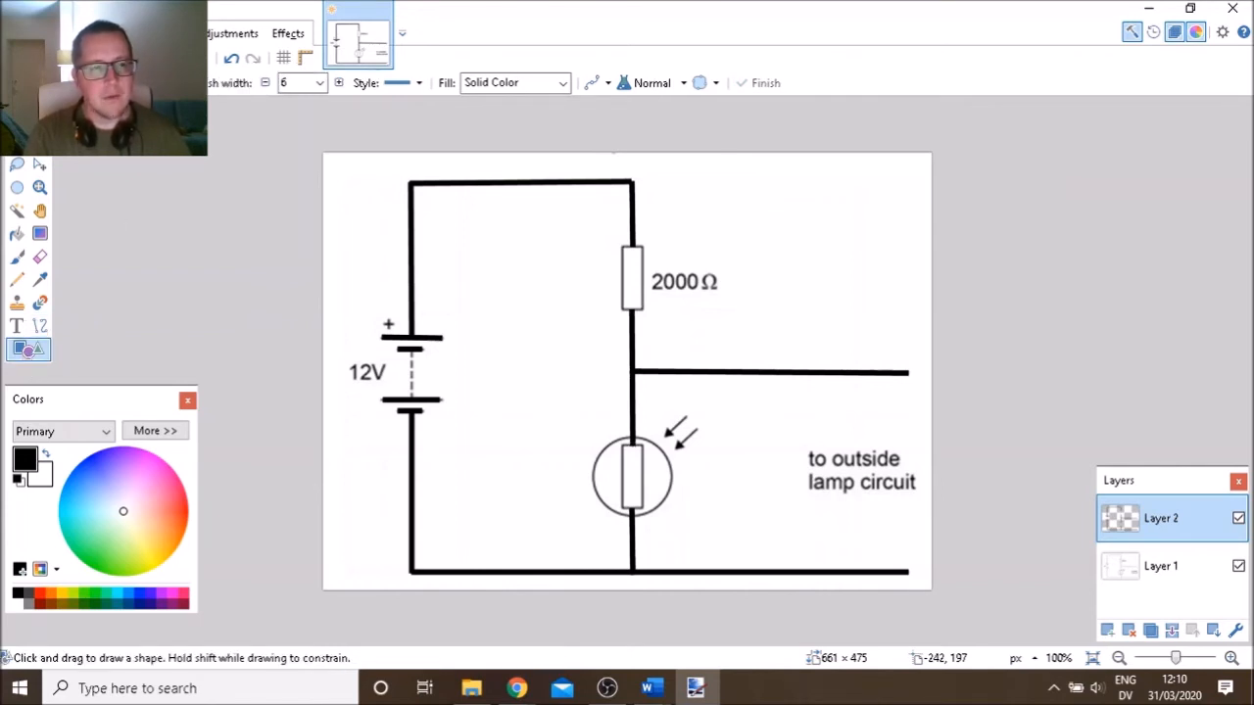
click(135, 84)
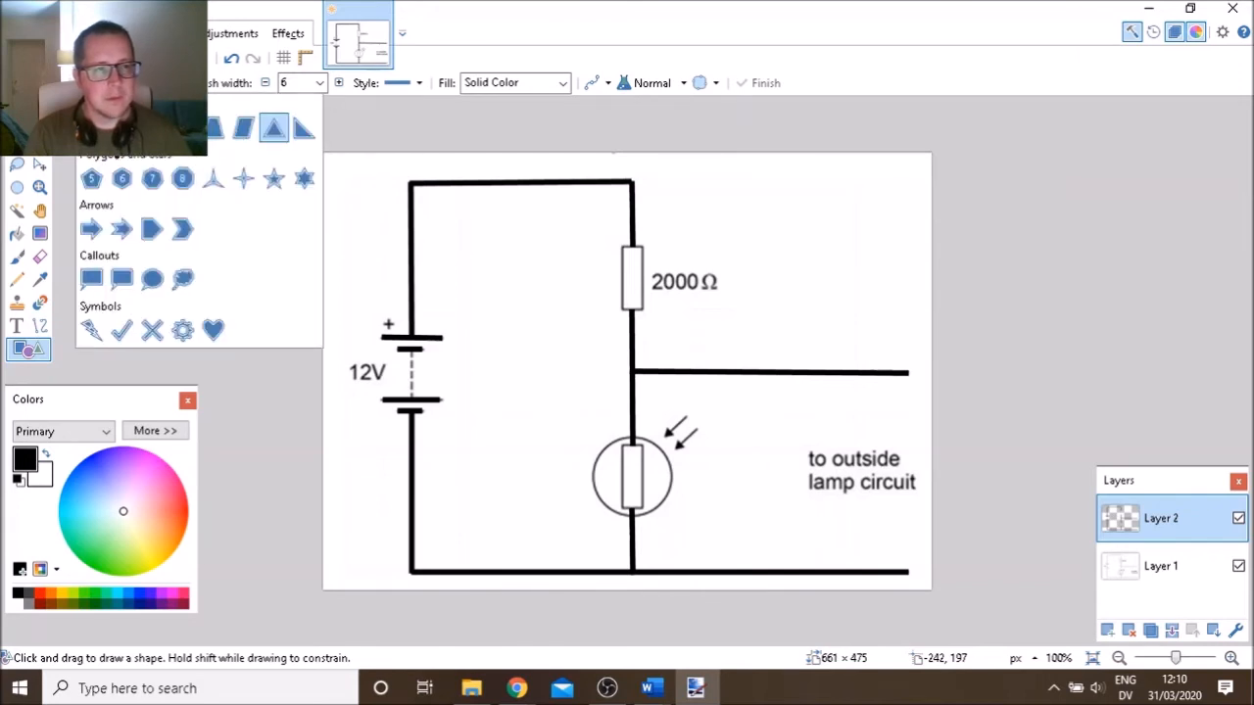
click(108, 147)
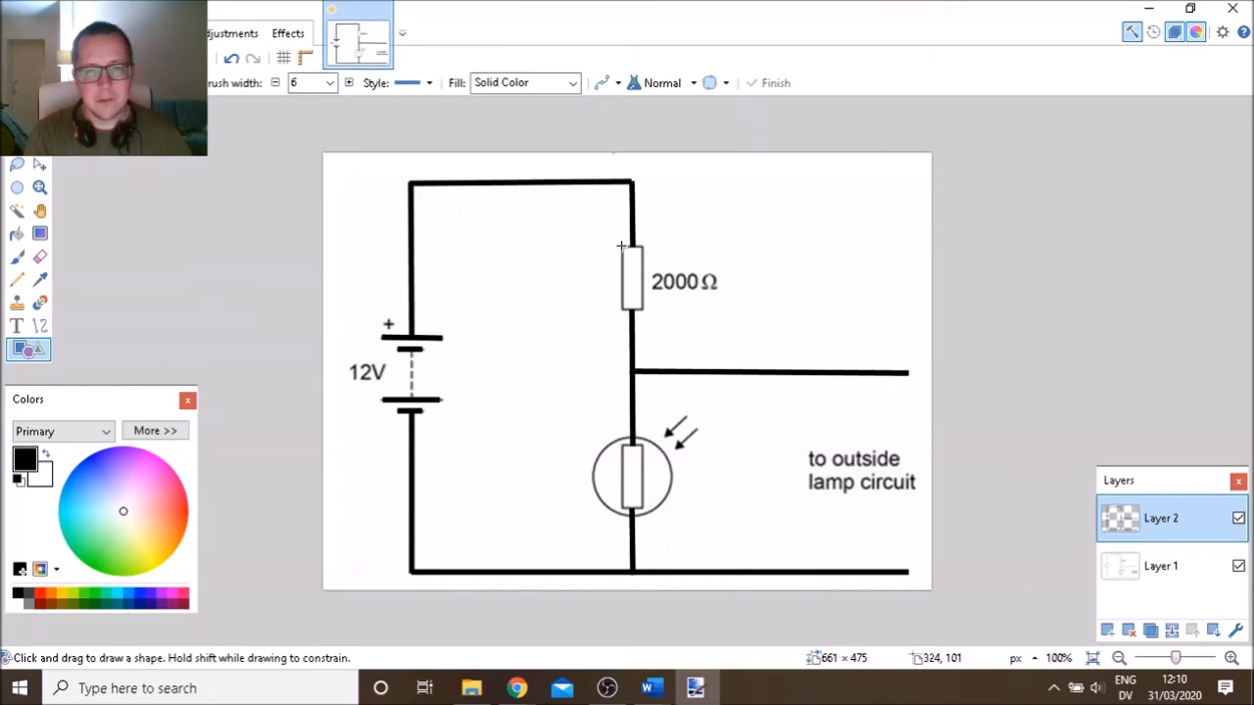
drag(621, 247, 644, 315)
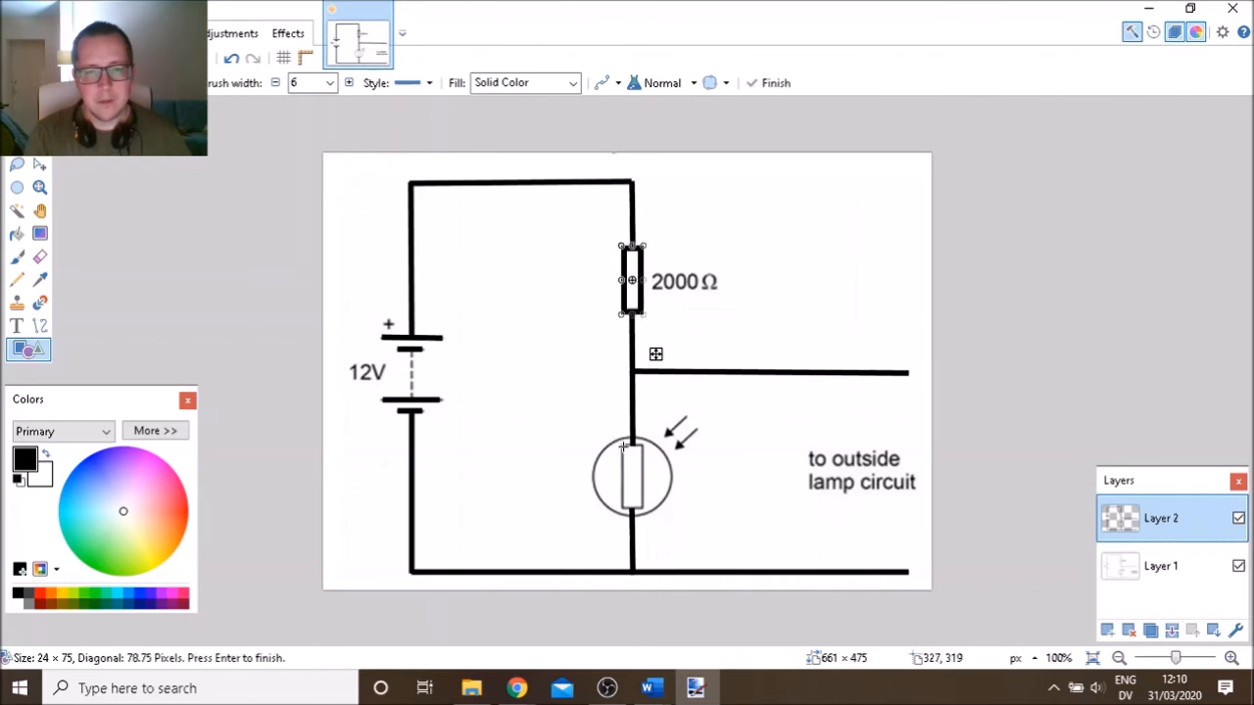
drag(620, 442, 641, 504)
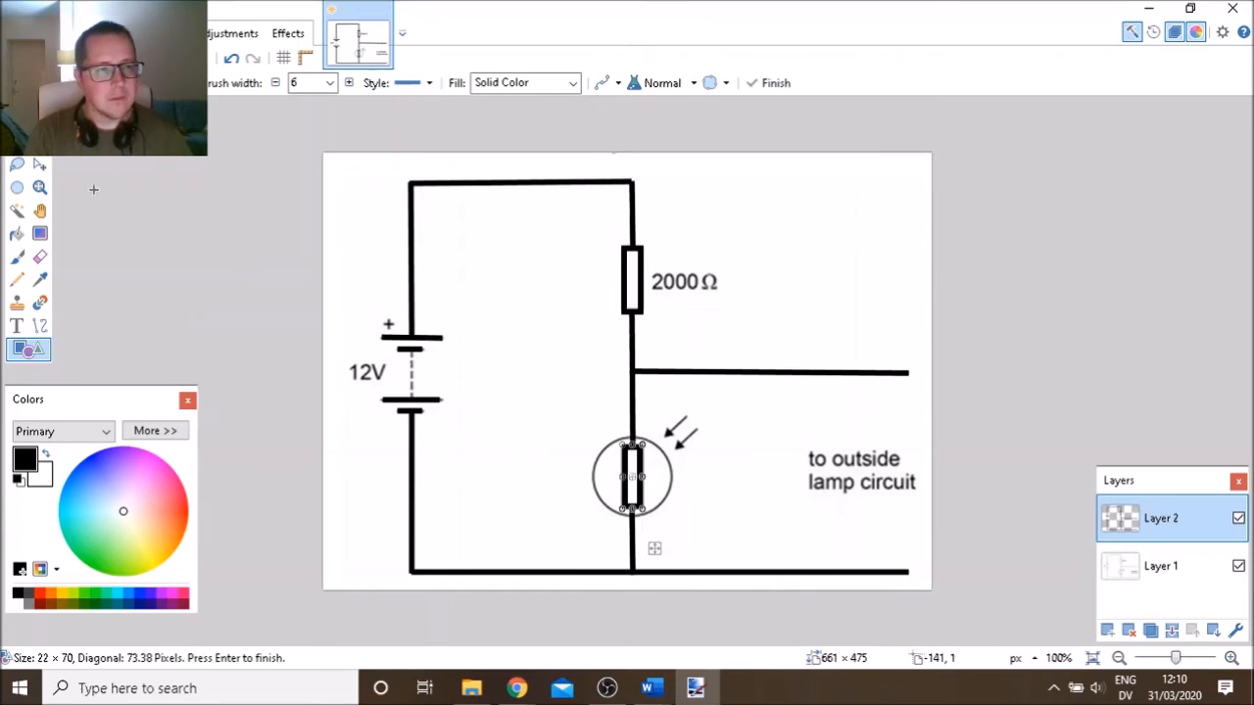
Undo an accidental ellipse change, keeping the rectangle over the LDR resistor
click(359, 39)
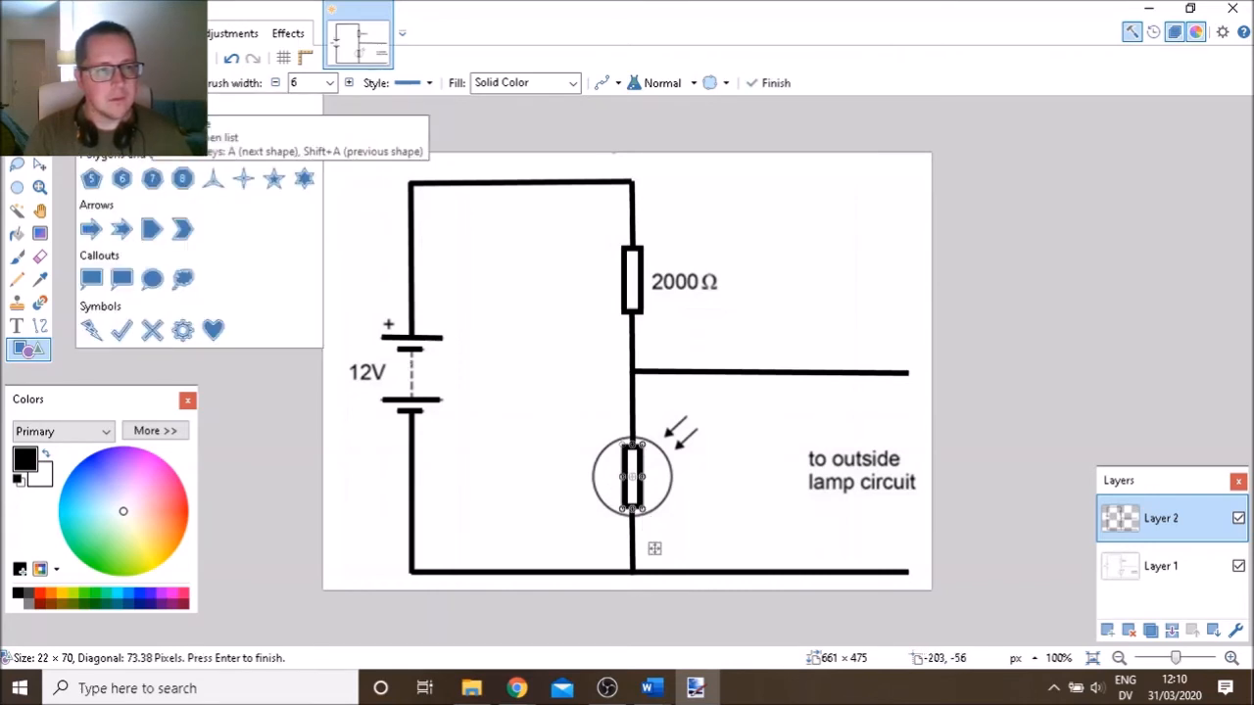
click(152, 129)
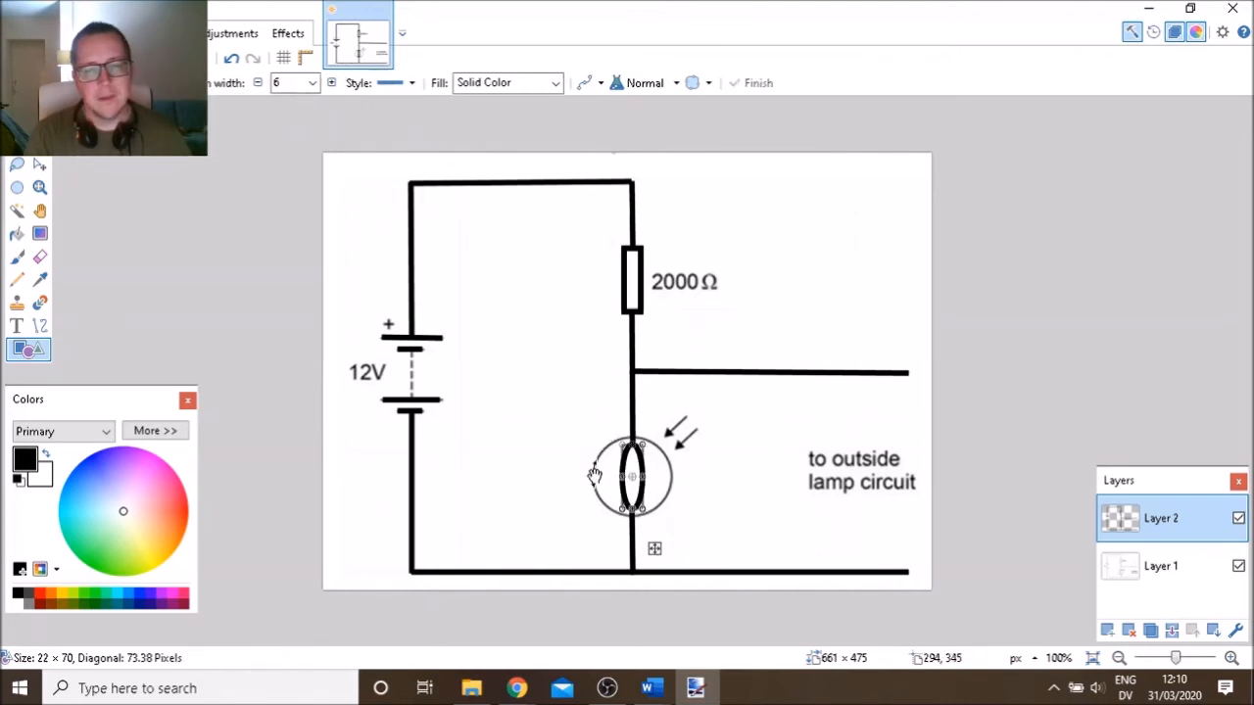
drag(594, 475, 629, 452)
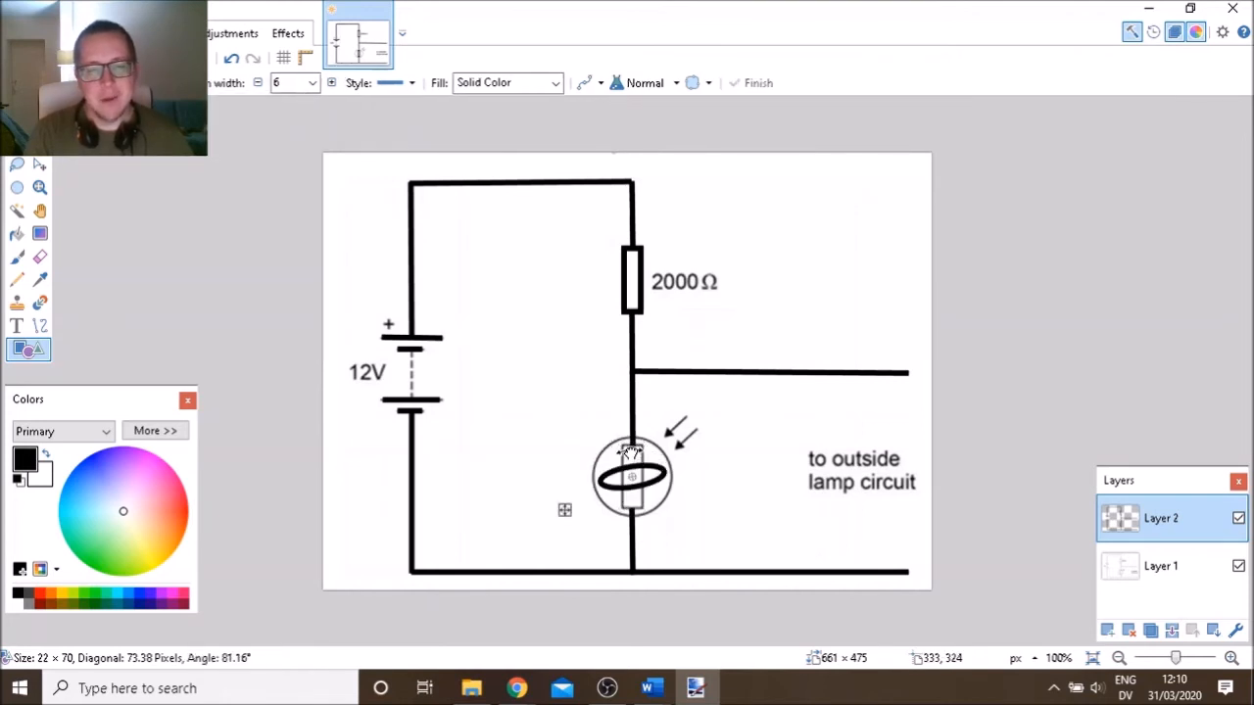
key(ctrl+z)
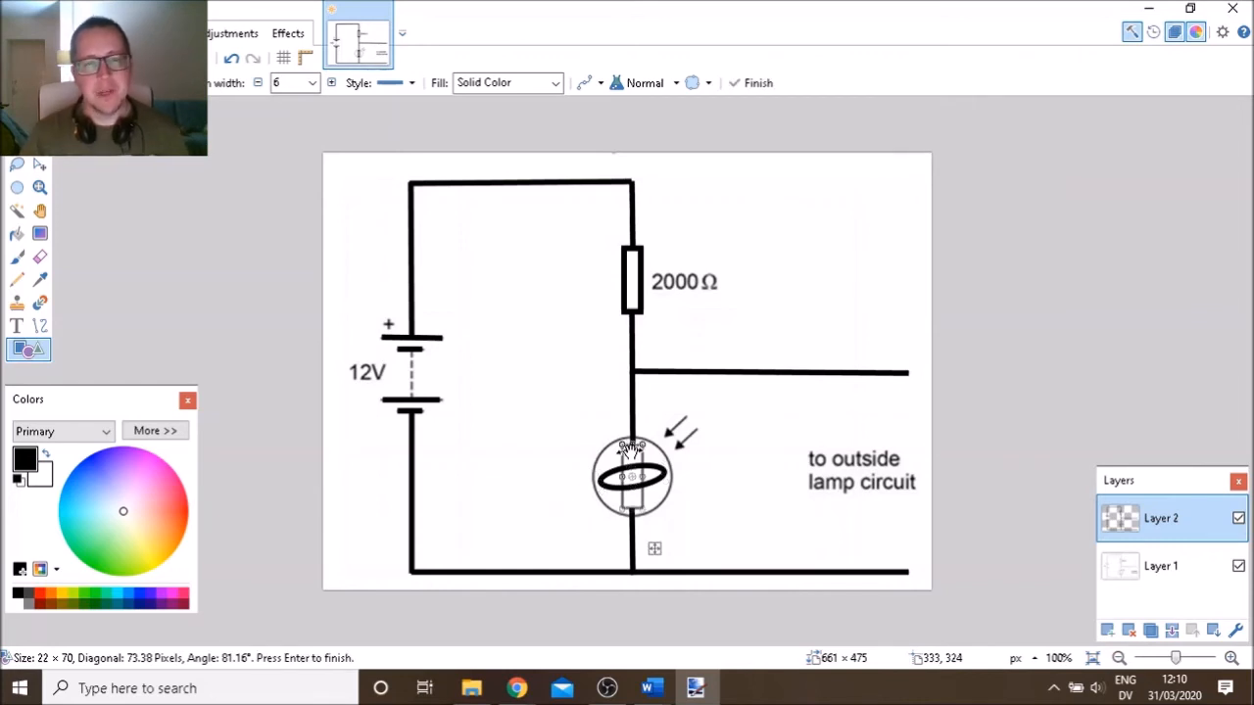
key(ctrl+z)
key(ctrl+z)
key(ctrl+z)
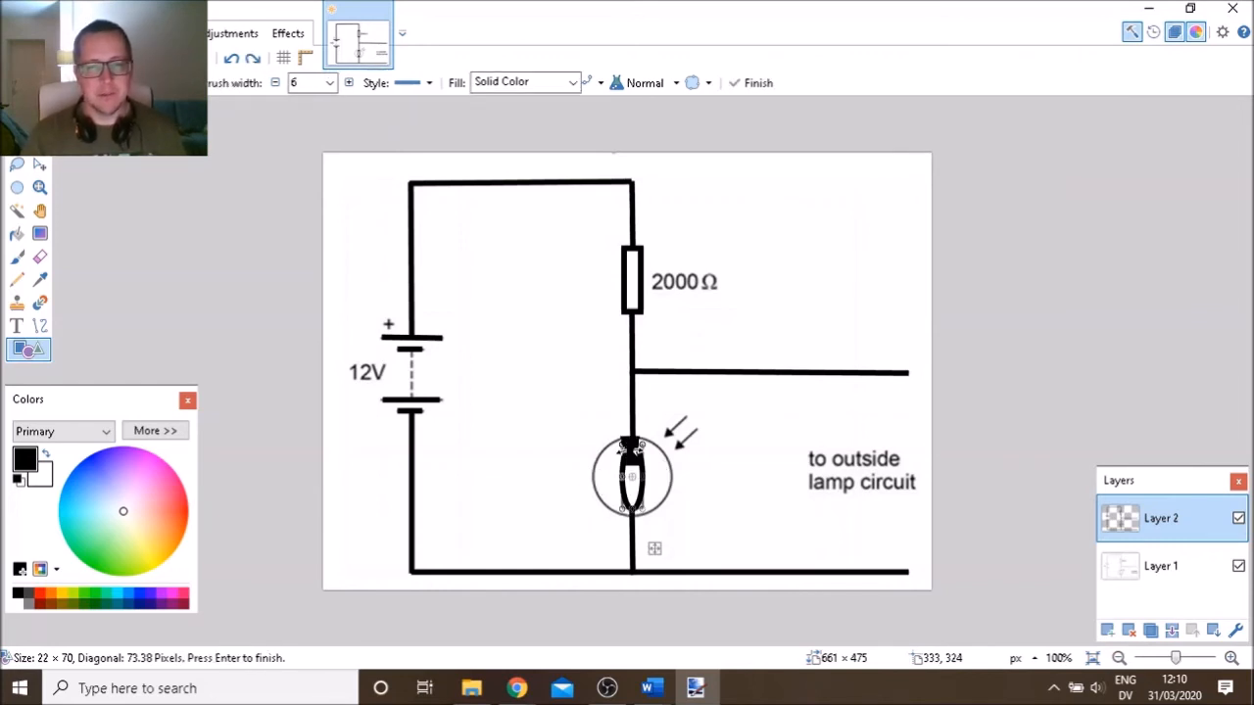
click(299, 253)
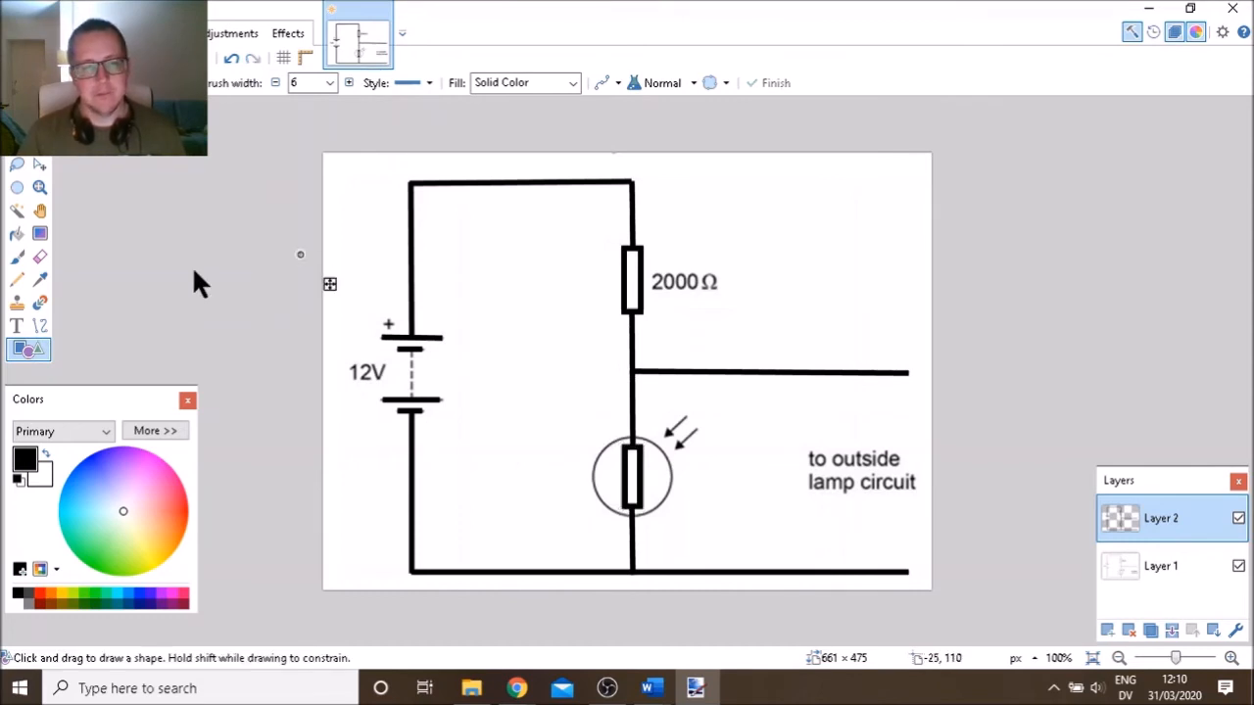
Draw a thick ellipse over the LDR and resize it to match the original circle
click(118, 83)
click(148, 134)
drag(608, 452, 669, 513)
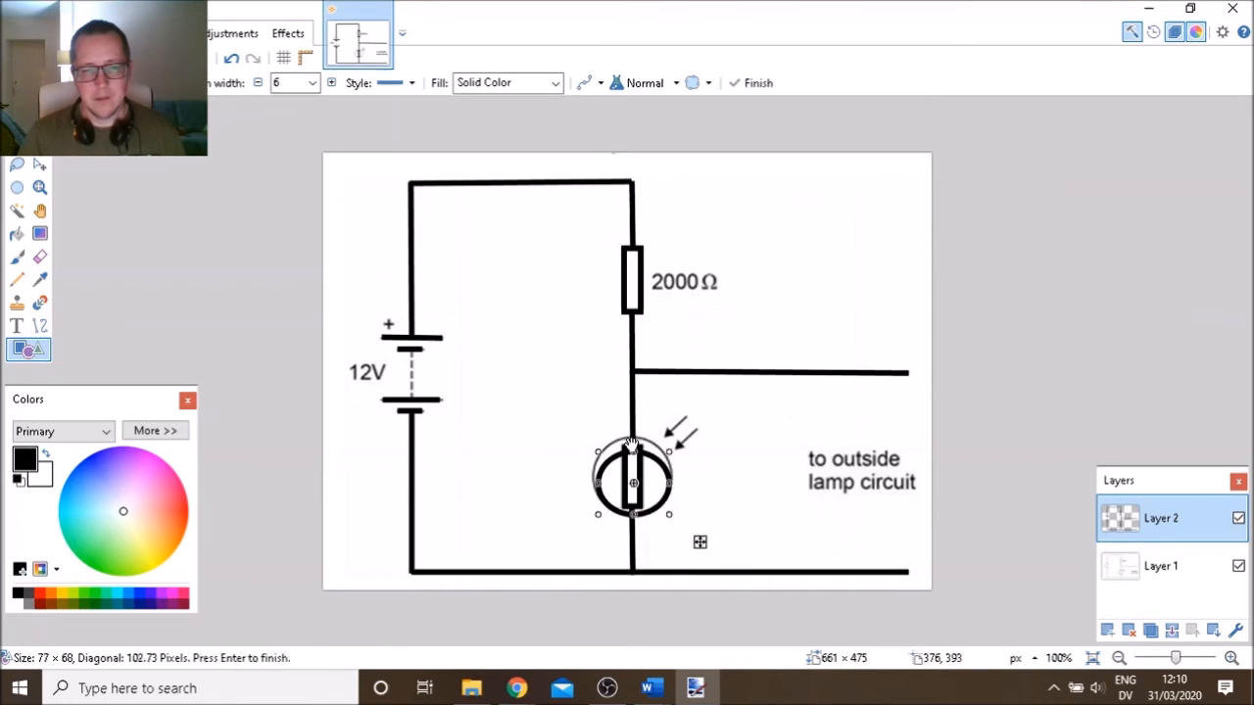
drag(632, 449, 628, 435)
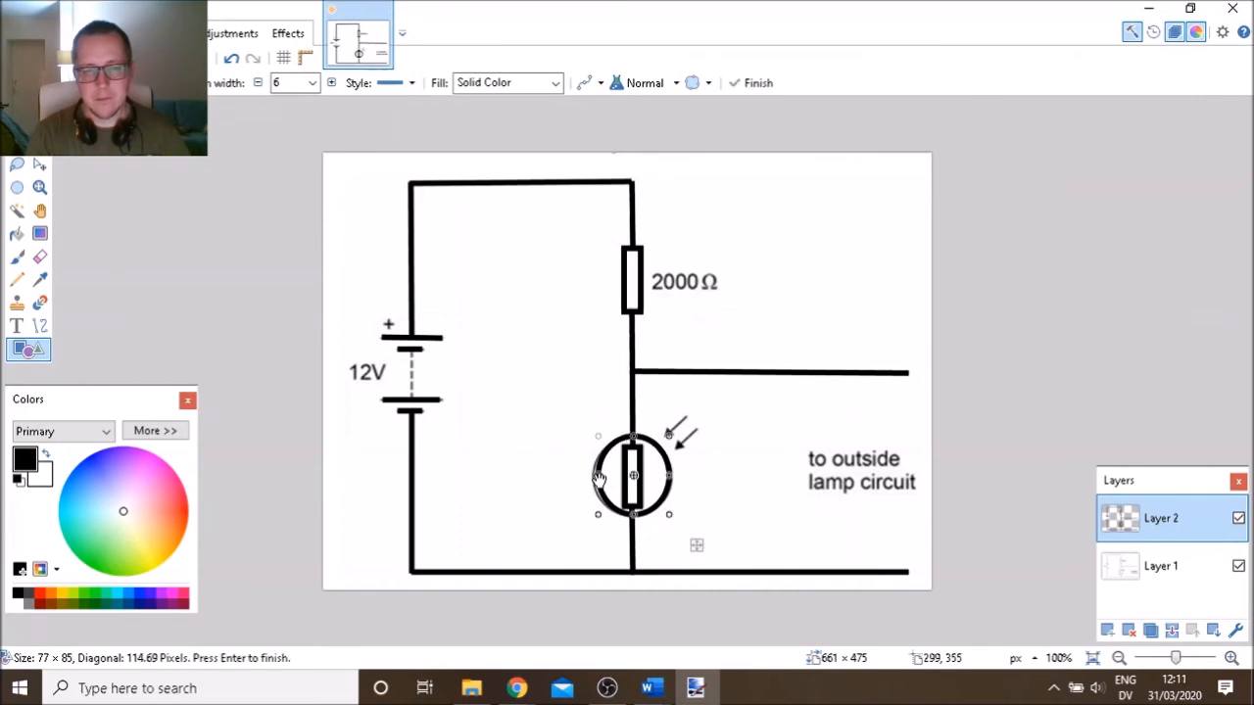
drag(594, 478, 595, 478)
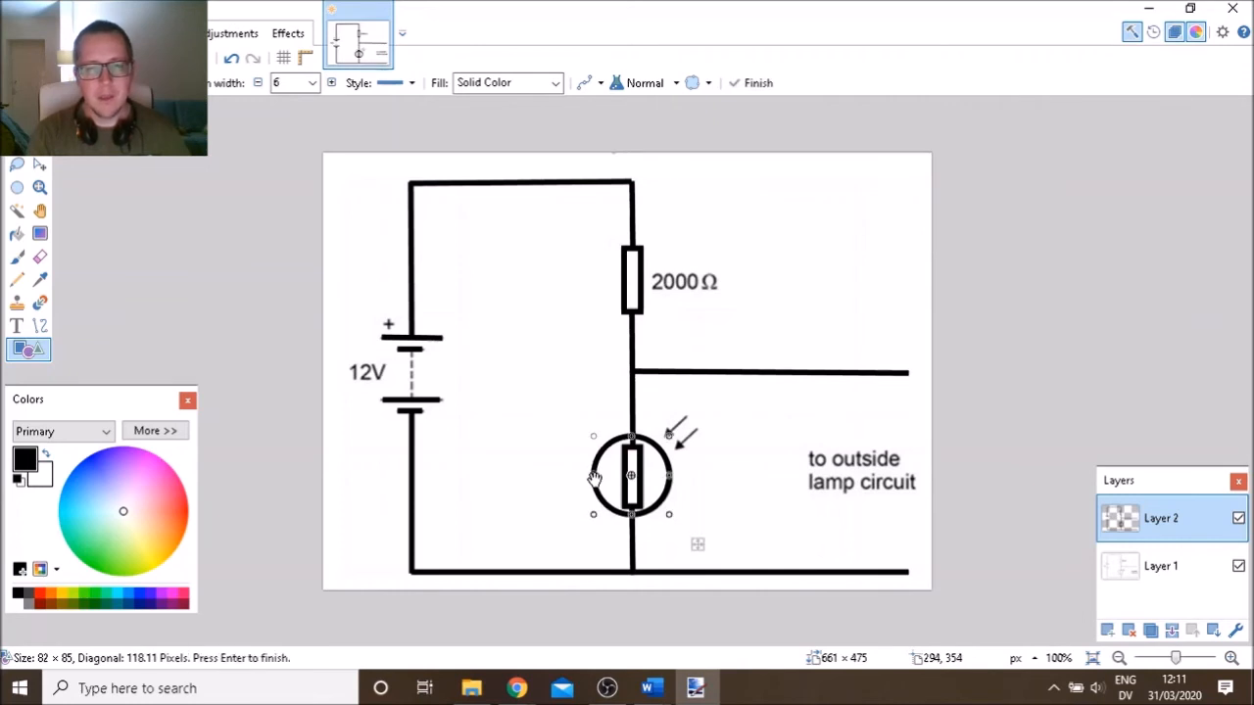
click(39, 323)
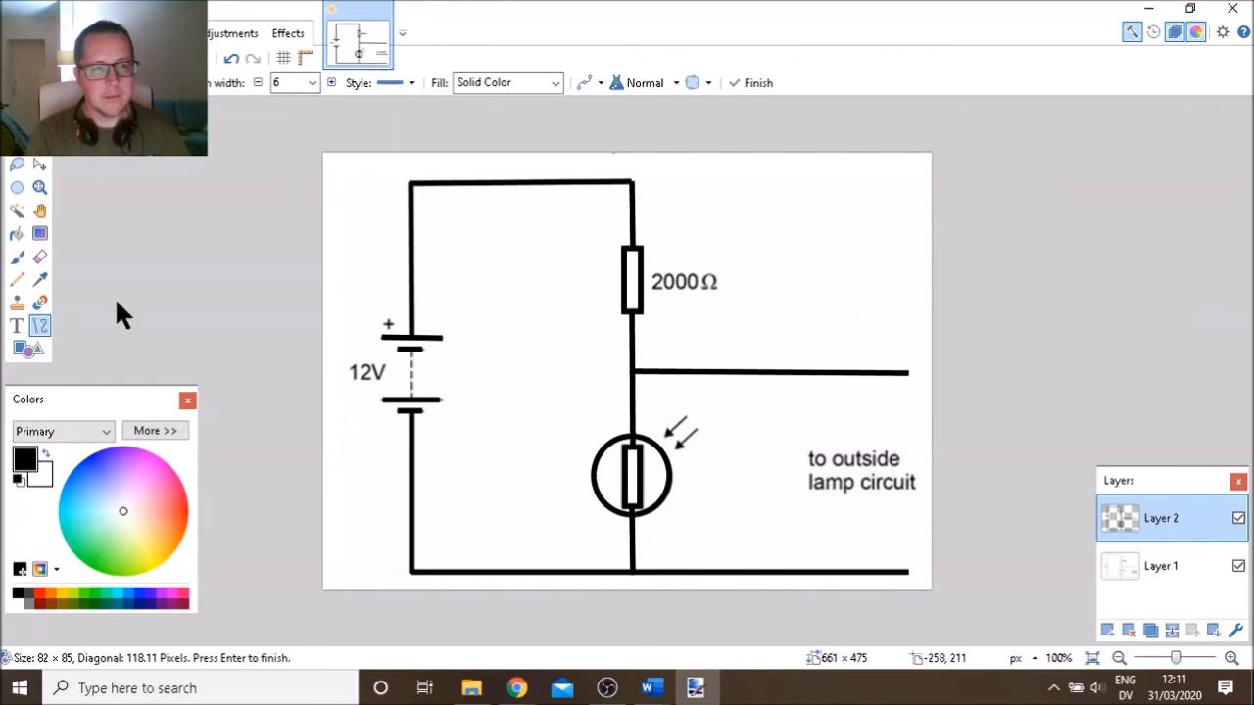
Draw a thick dotted vertical line between the battery plates
click(390, 83)
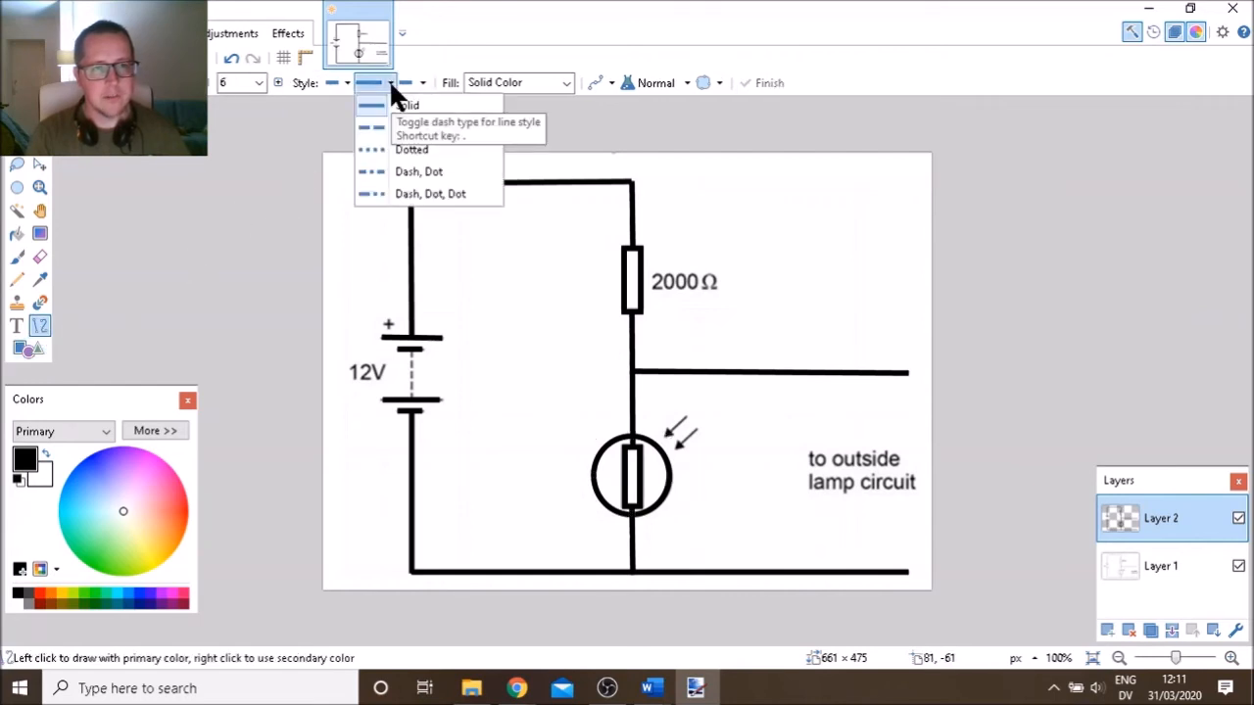
click(378, 147)
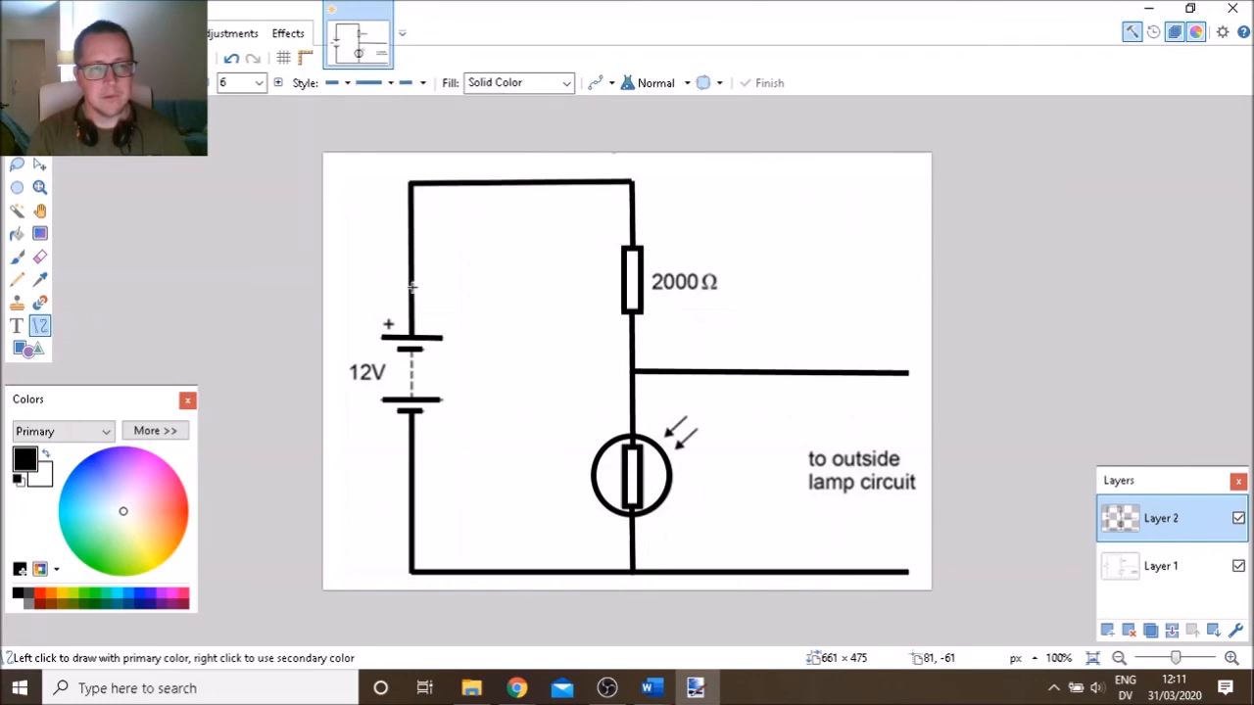
click(412, 400)
drag(411, 400, 411, 348)
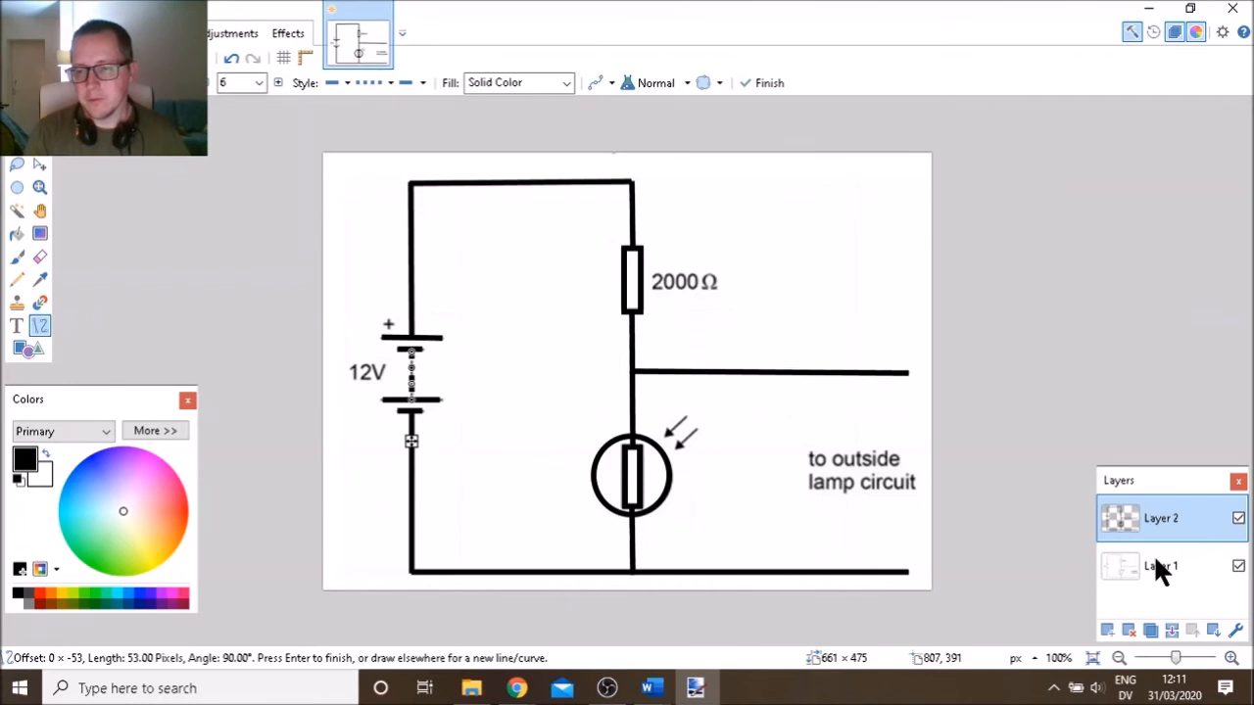
Delete the original Layer 1, select the traced drawing, and return to Document2 below the triangles
click(1129, 628)
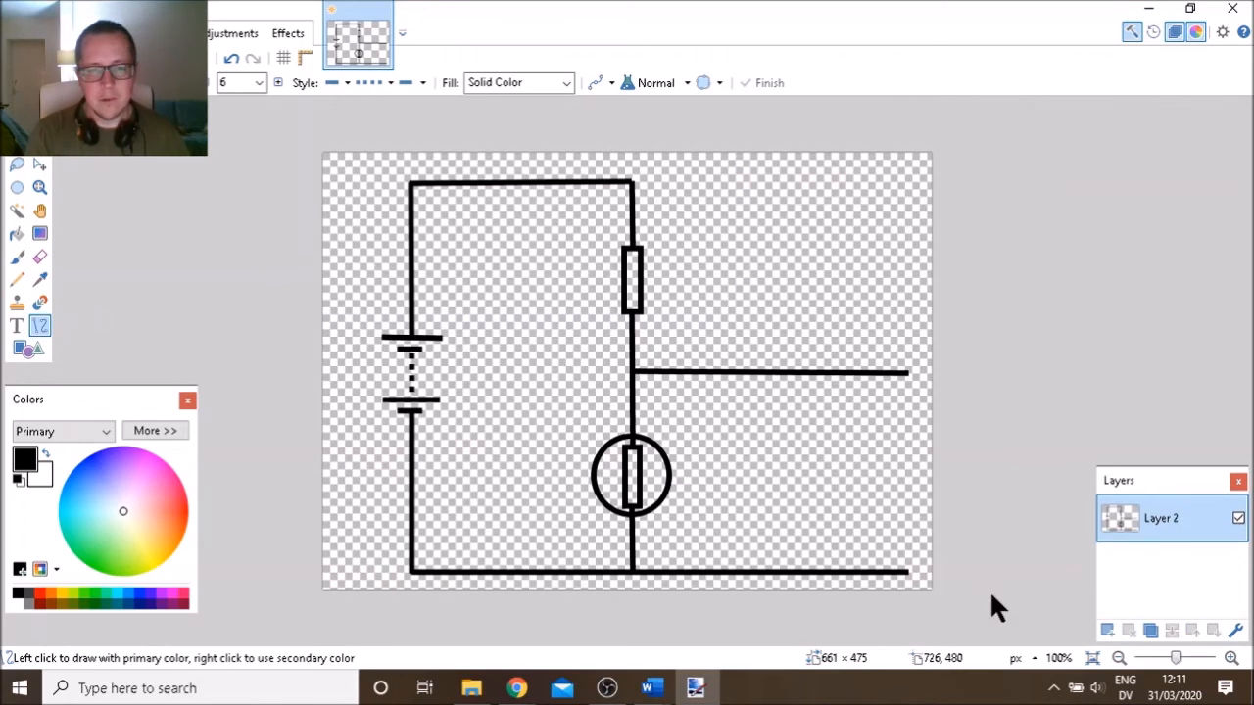
key(ctrl+a)
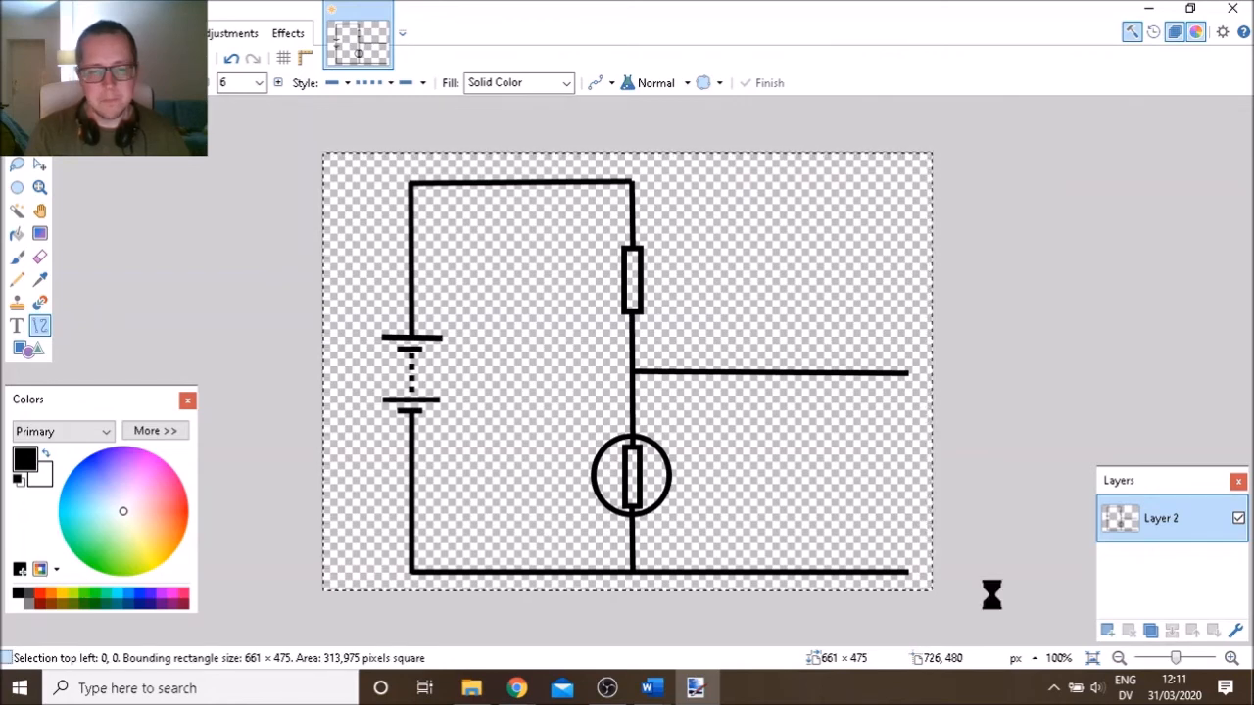
key(alt+Tab)
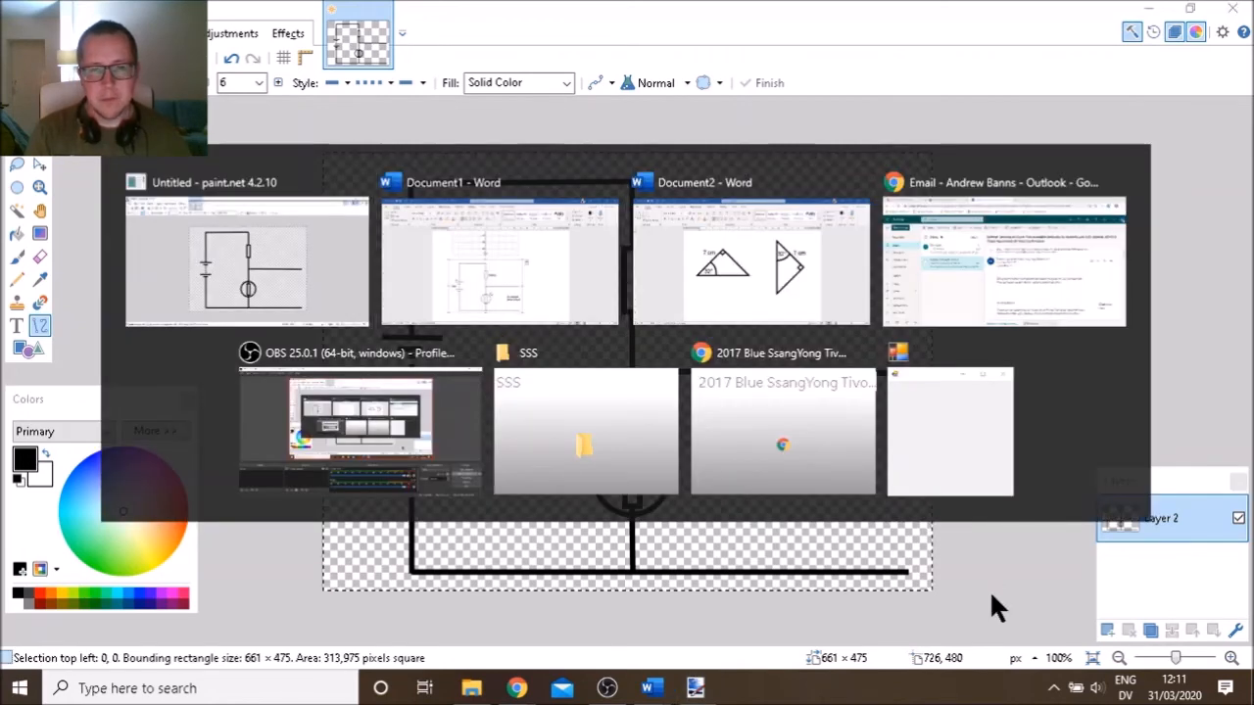
key(Tab)
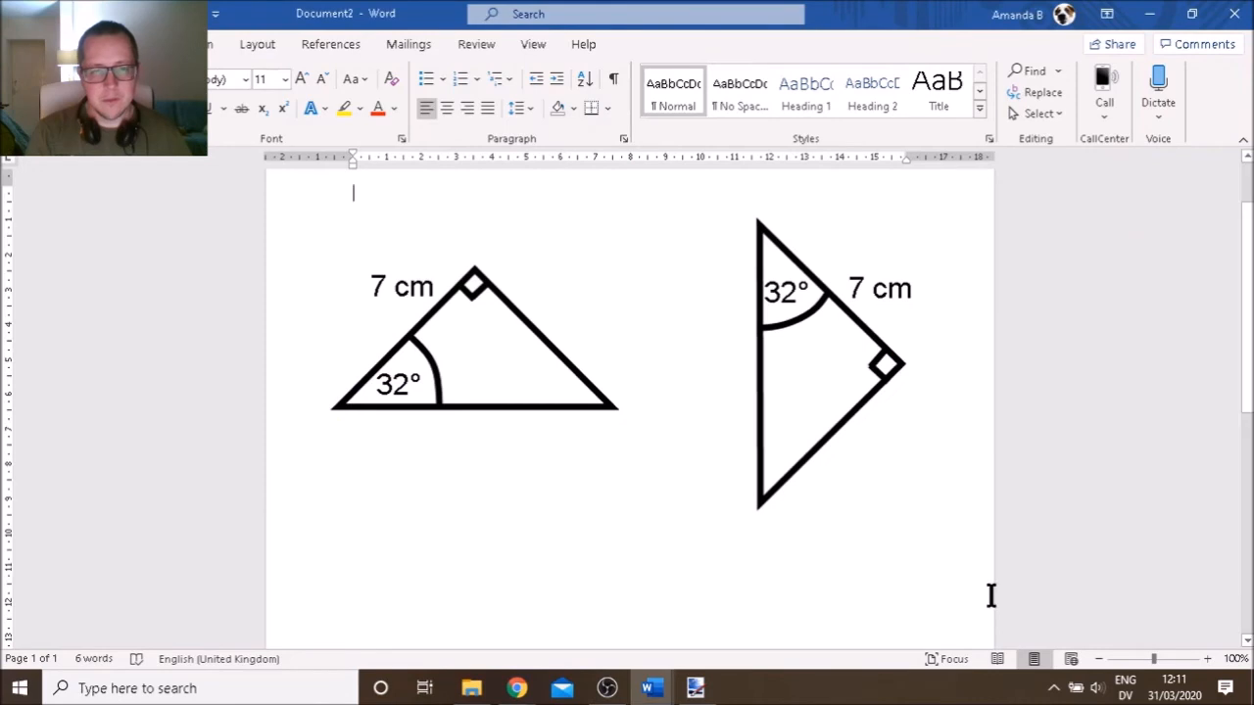
double_click(396, 585)
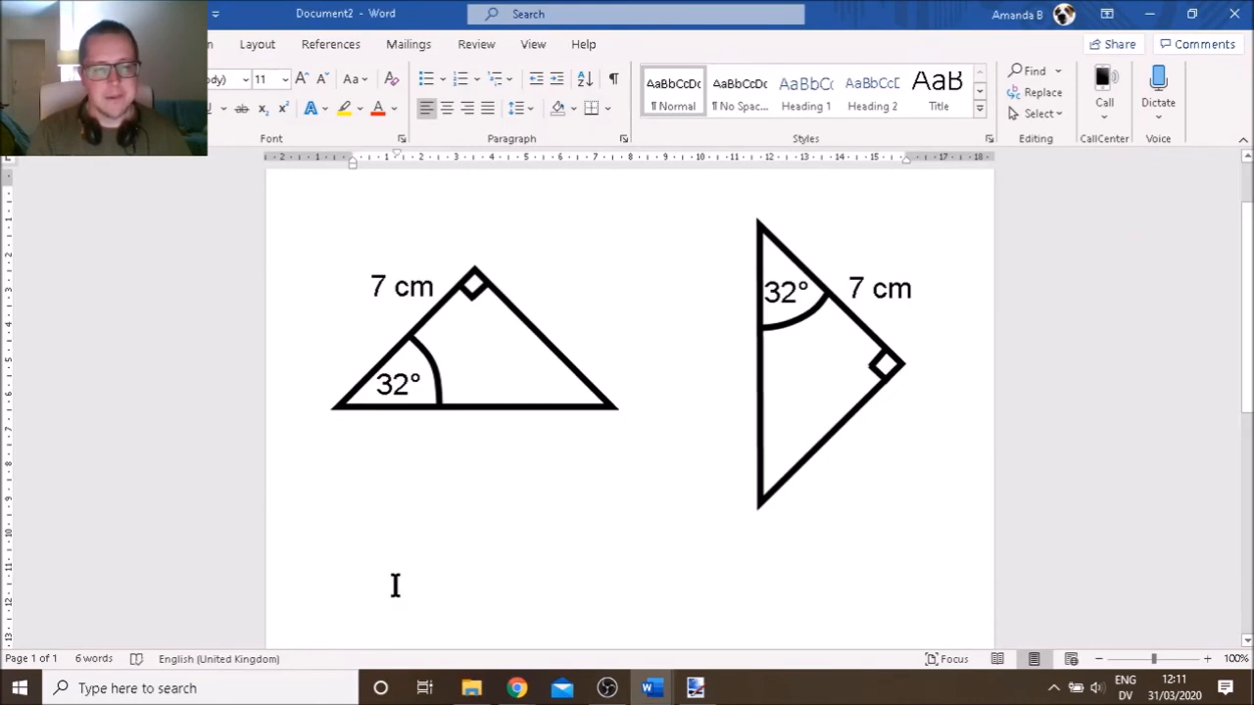
Paste the traced circuit into Document2 and set its text wrapping to Tight
key(ctrl+v)
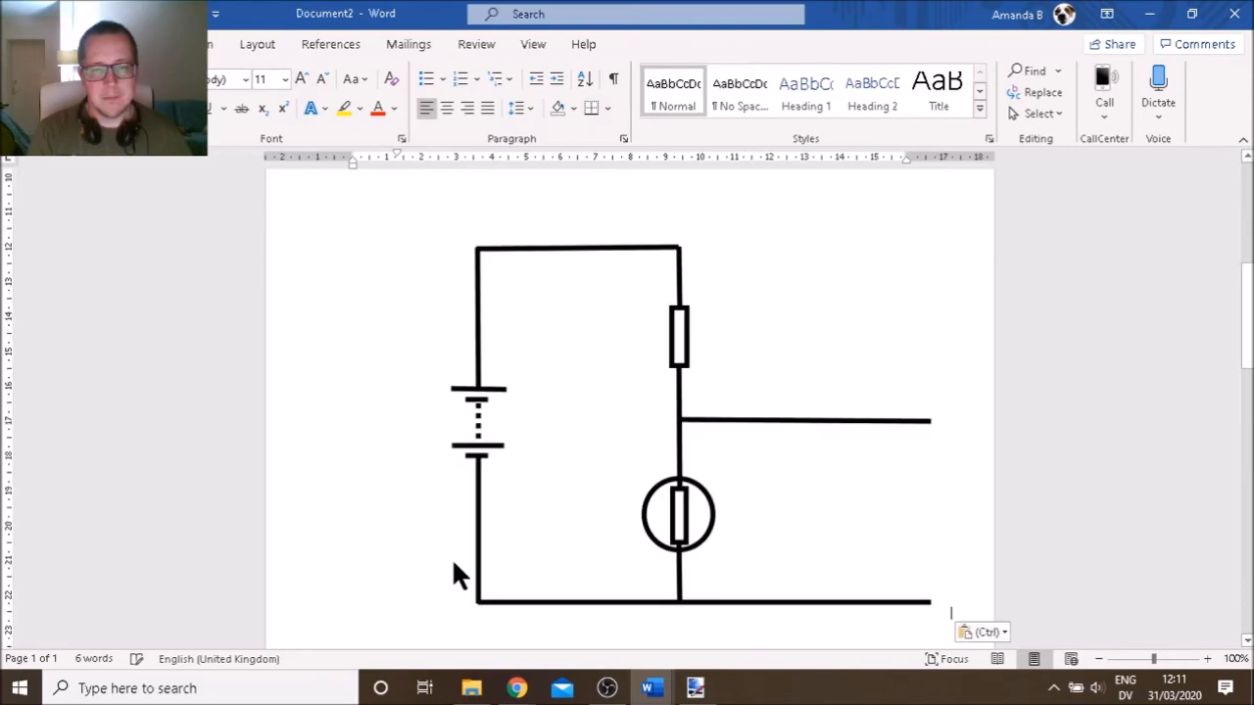
click(521, 524)
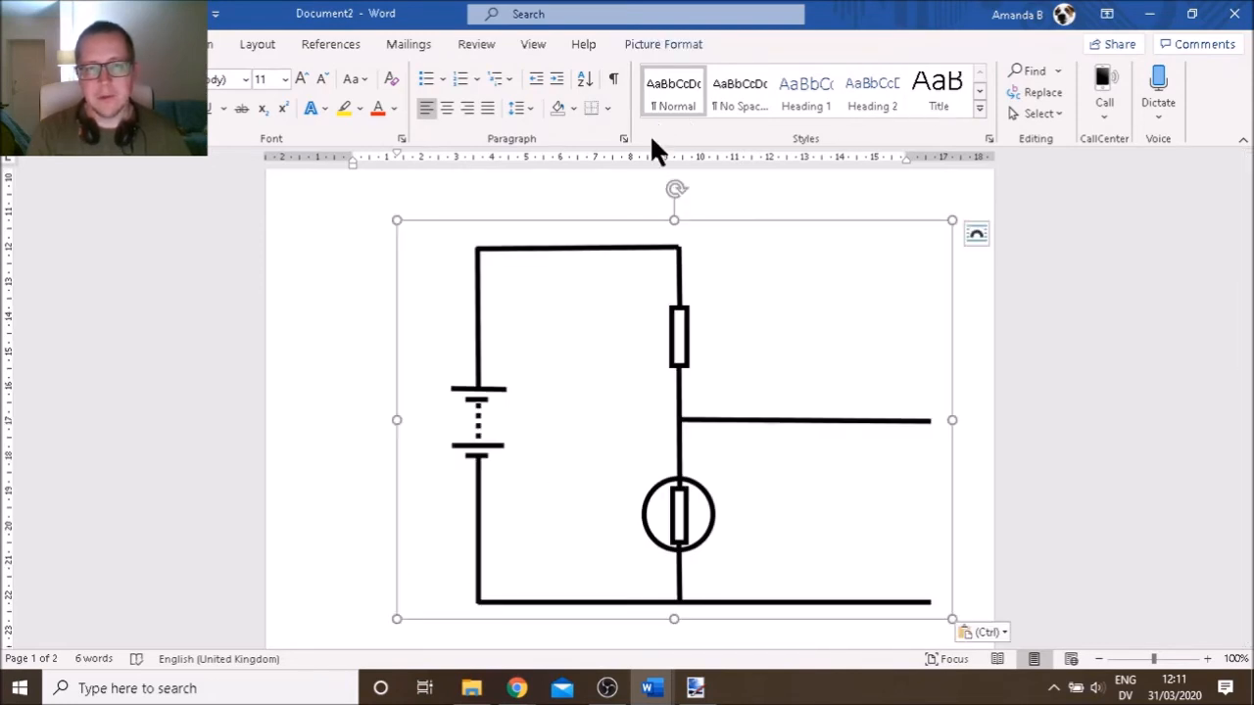
click(656, 45)
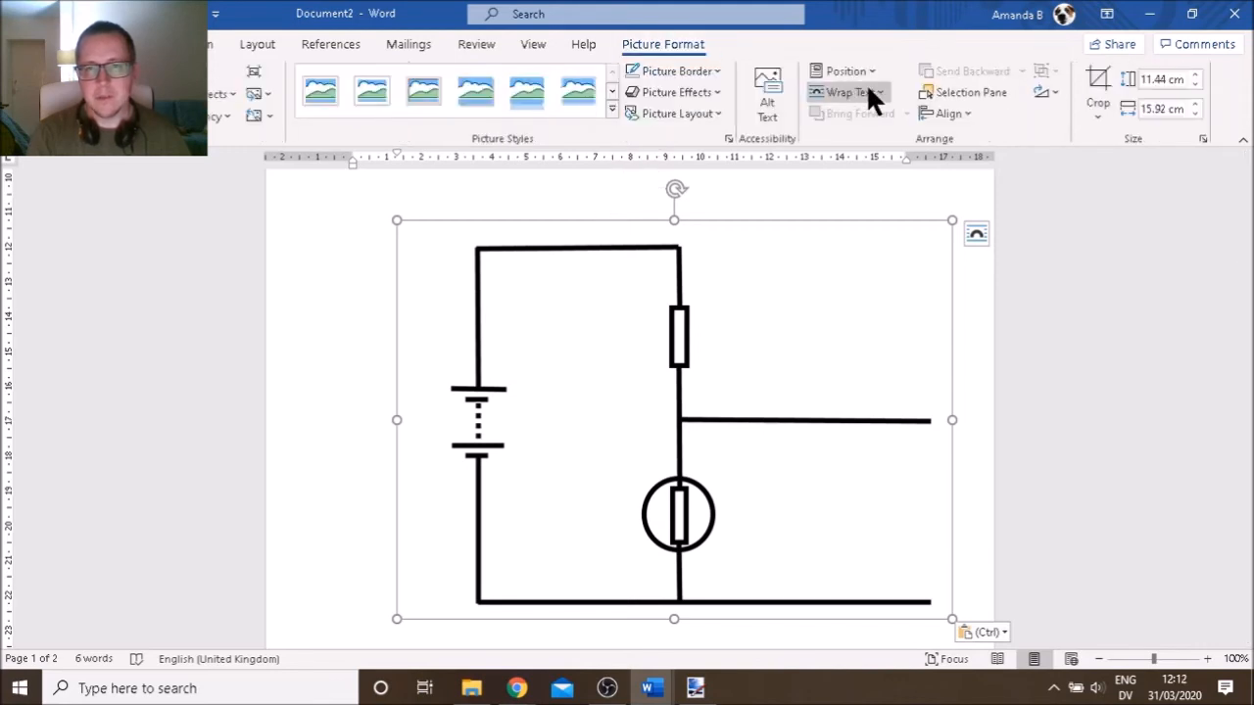
click(876, 94)
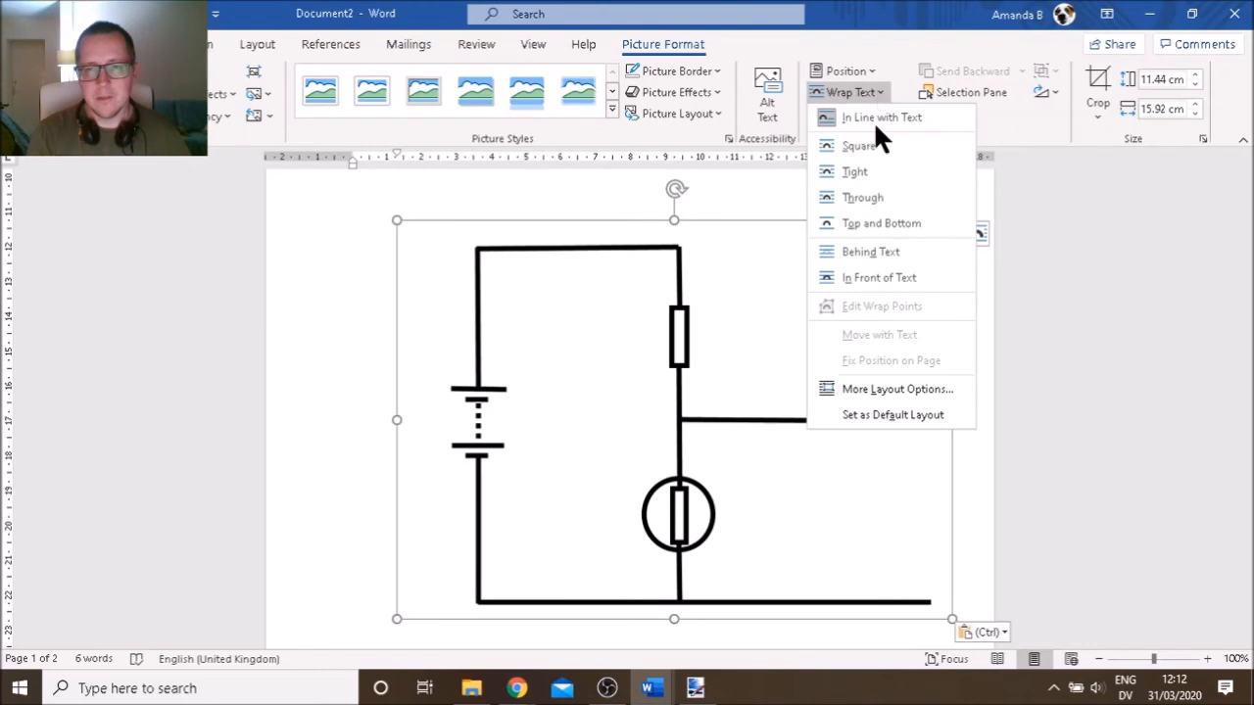
click(871, 173)
Move the circuit picture below the triangles and enlarge it to 14.71 × 20.47 cm
drag(713, 446, 623, 440)
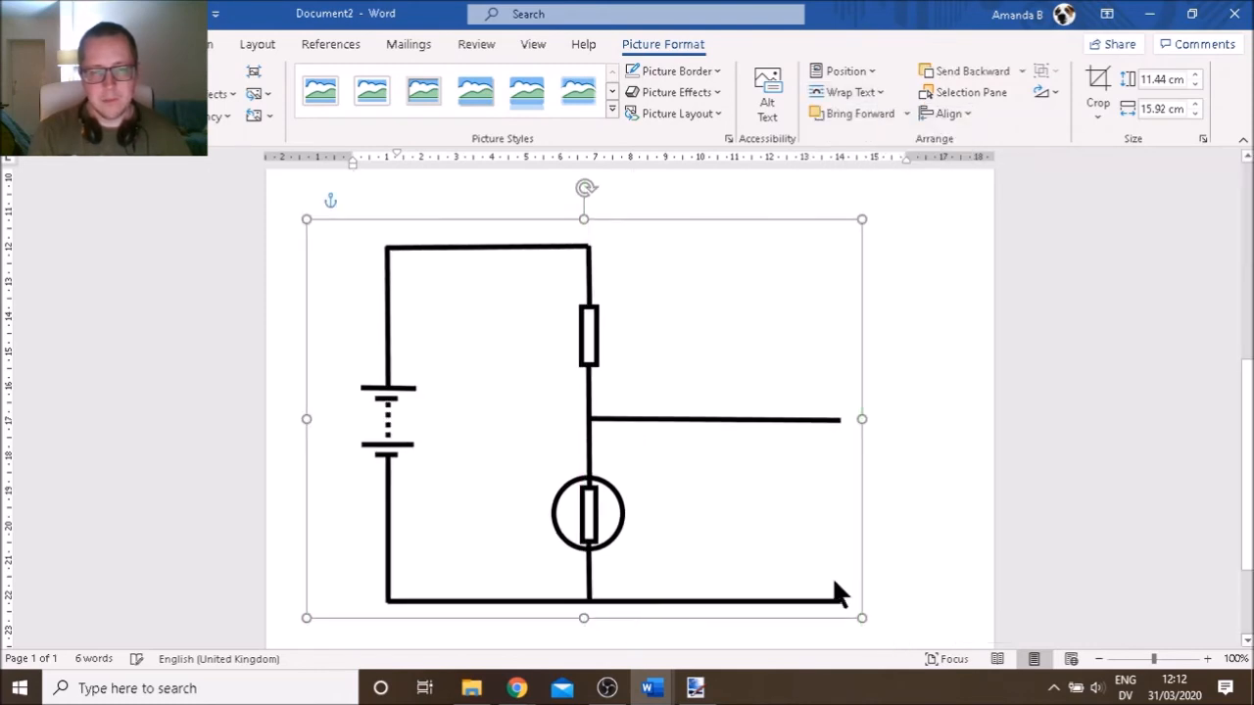
drag(862, 619, 927, 644)
mouse_move(712, 516)
mouse_down()
mouse_move(692, 481)
mouse_move(694, 506)
mouse_up()
scroll(695, 506, down, 2)
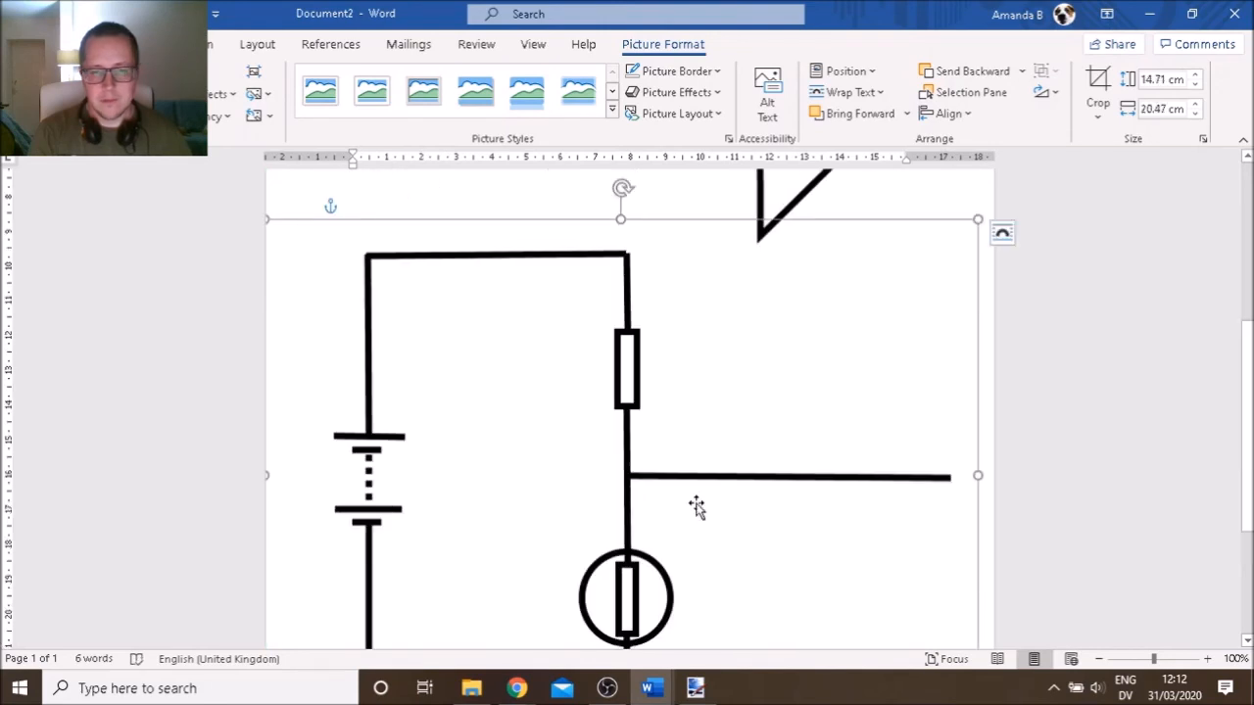
scroll(695, 506, down, 2)
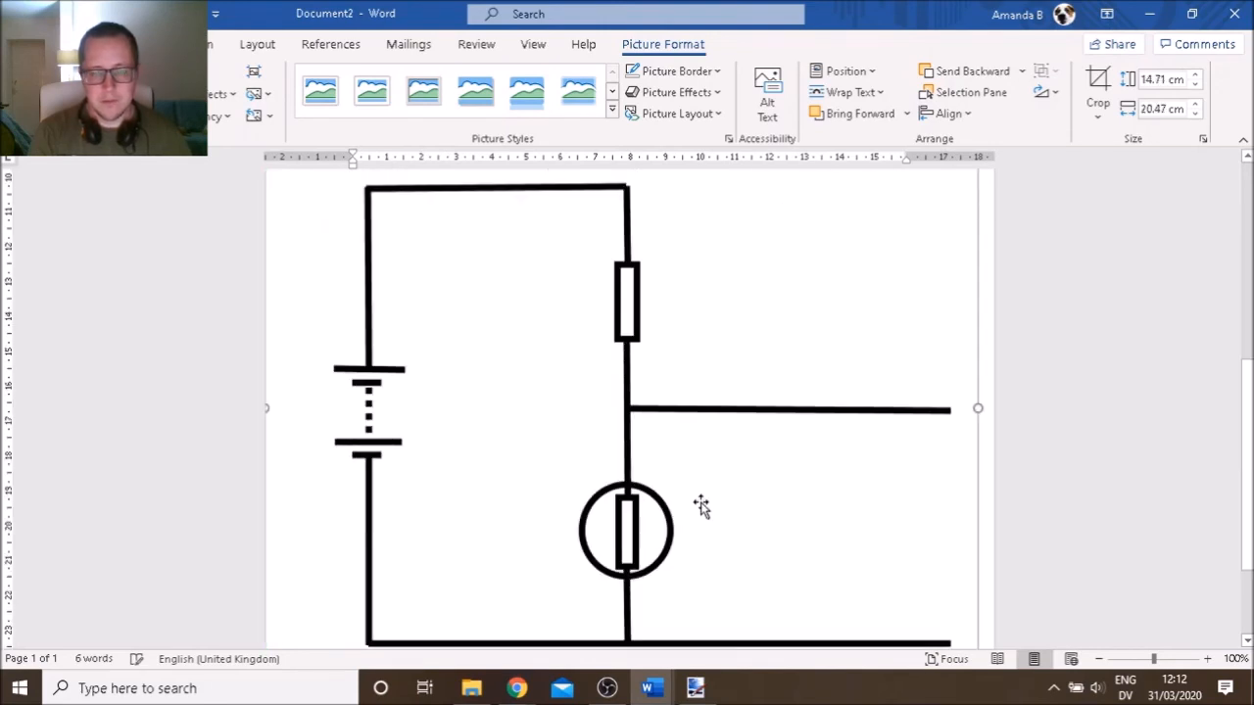
key(alt+Tab)
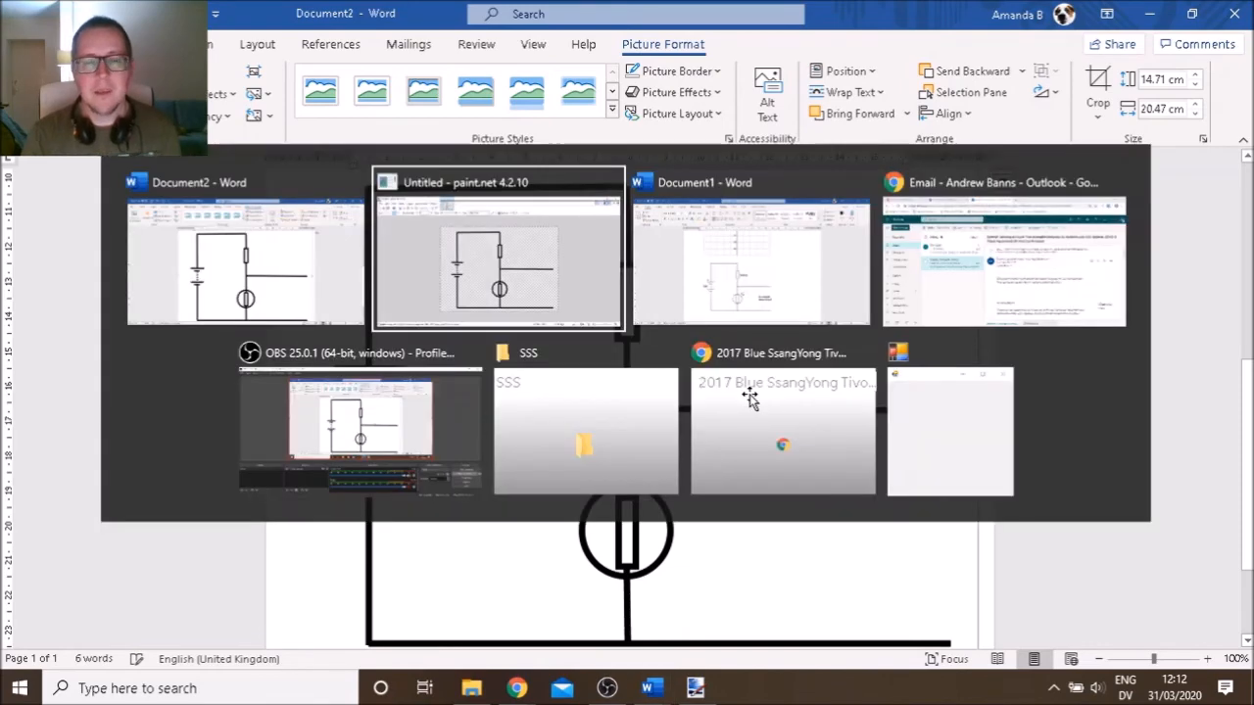
key(alt+Tab)
key(alt+Tab)
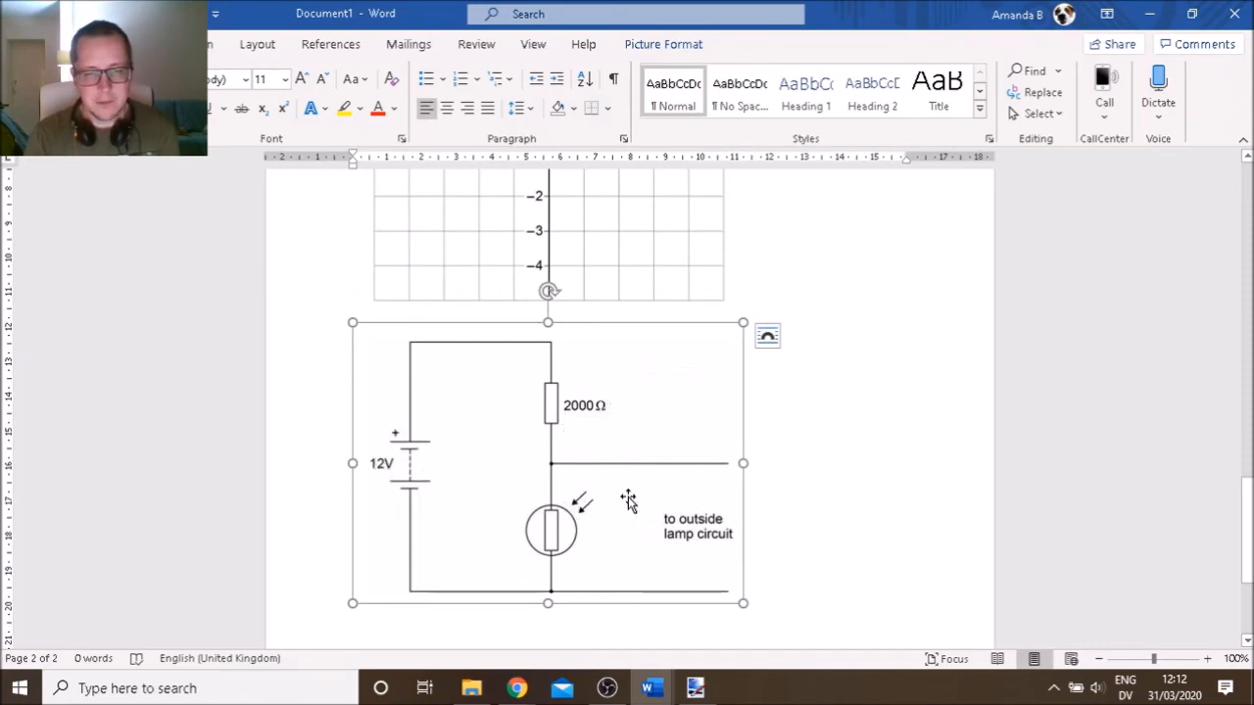
key(alt+Tab)
key(alt+Tab)
key(alt+Tab)
key(alt+Tab)
key(alt+Tab)
key(alt+Tab)
key(alt+Tab)
key(alt+Tab)
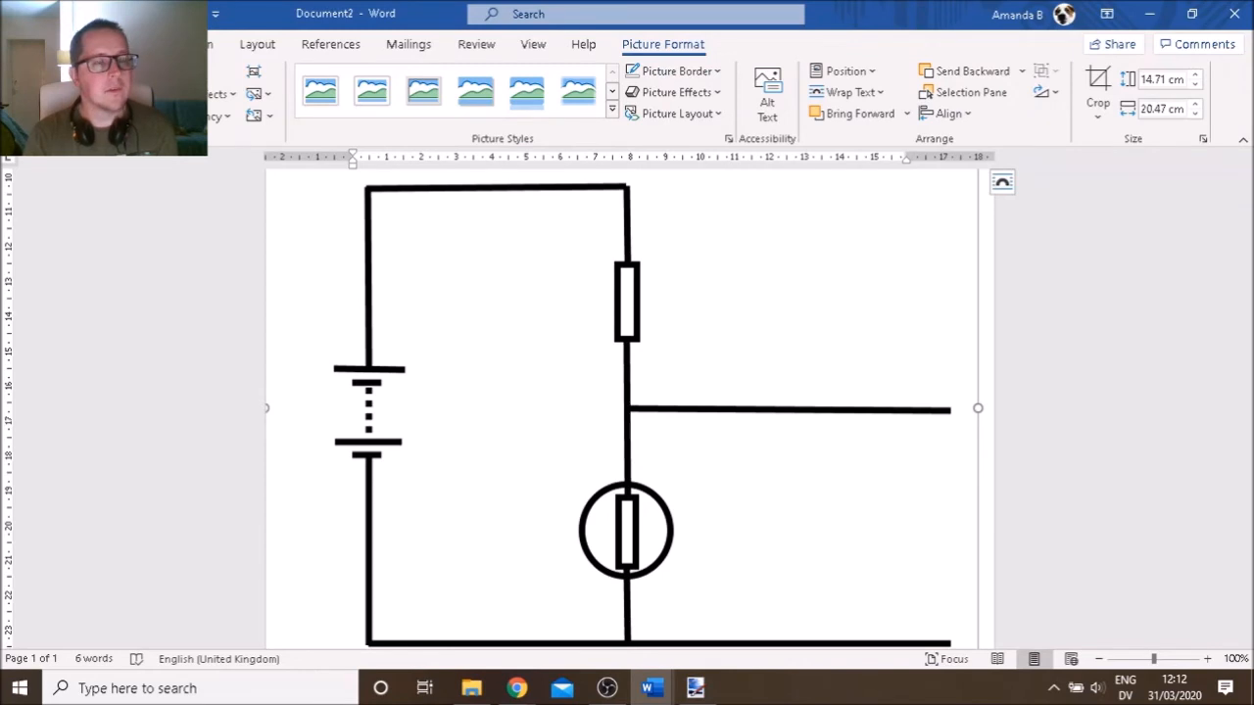
Draw an arrow line pointing at the light-dependent resistor
click(135, 44)
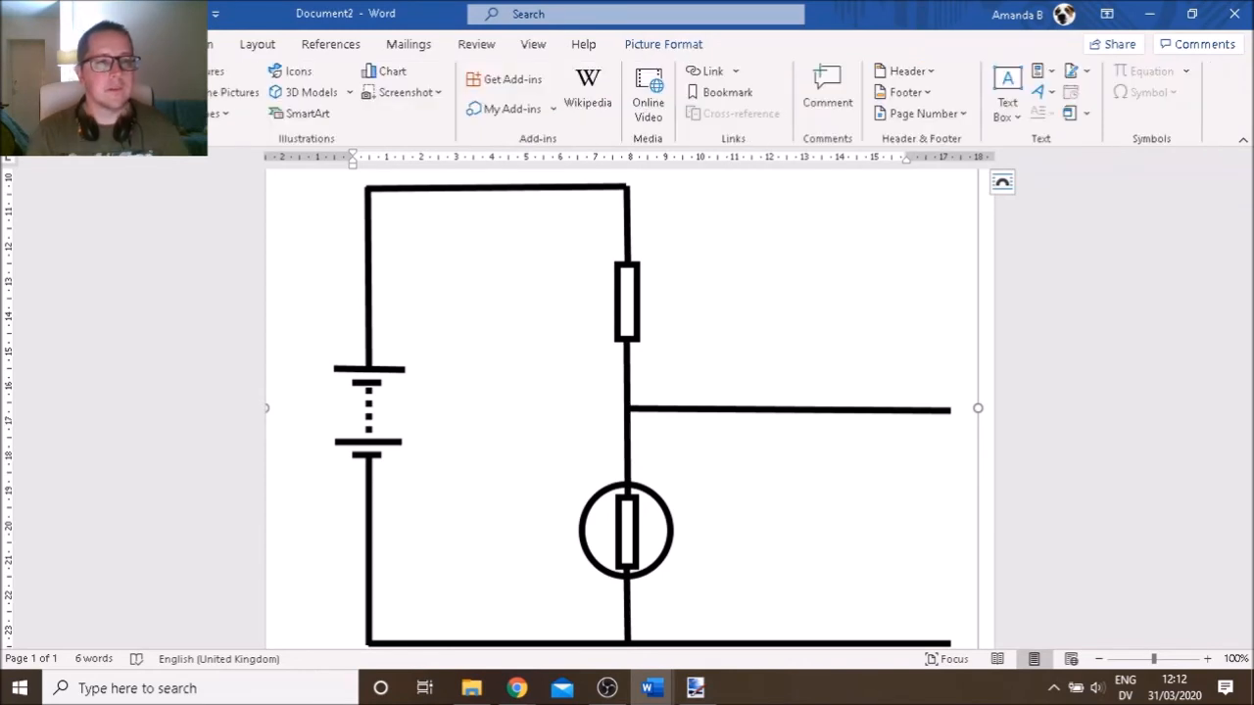
click(226, 115)
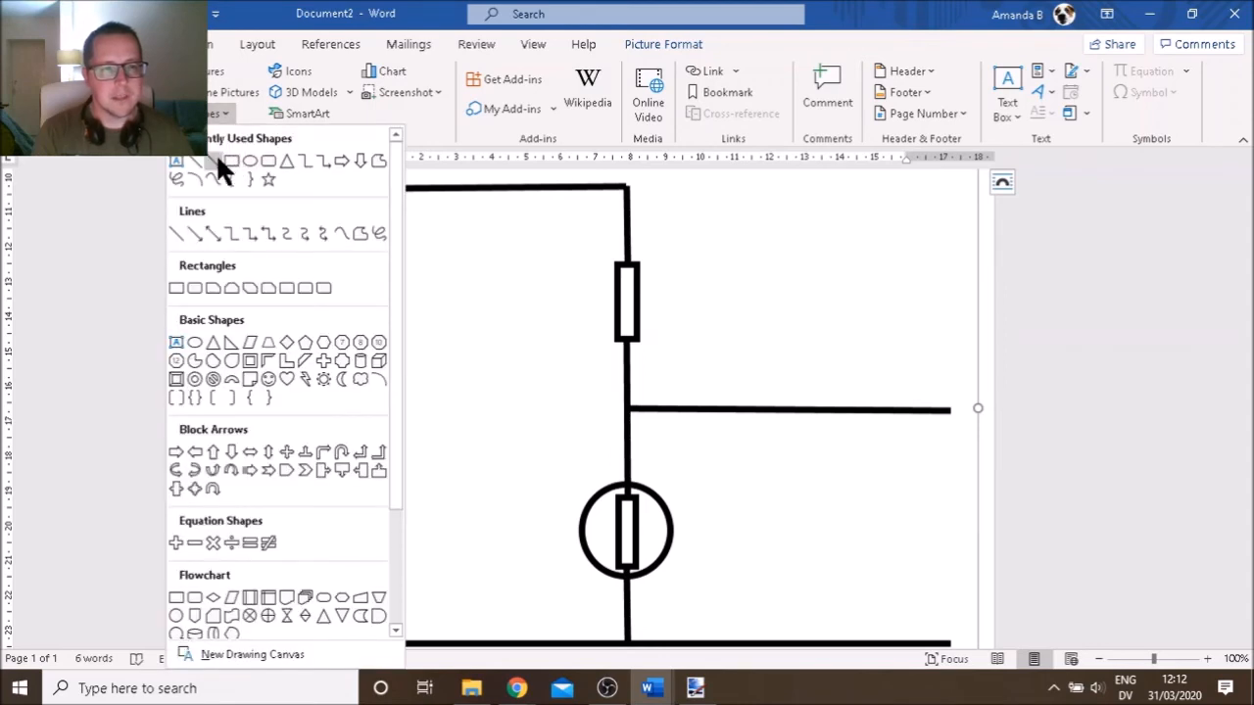
click(221, 163)
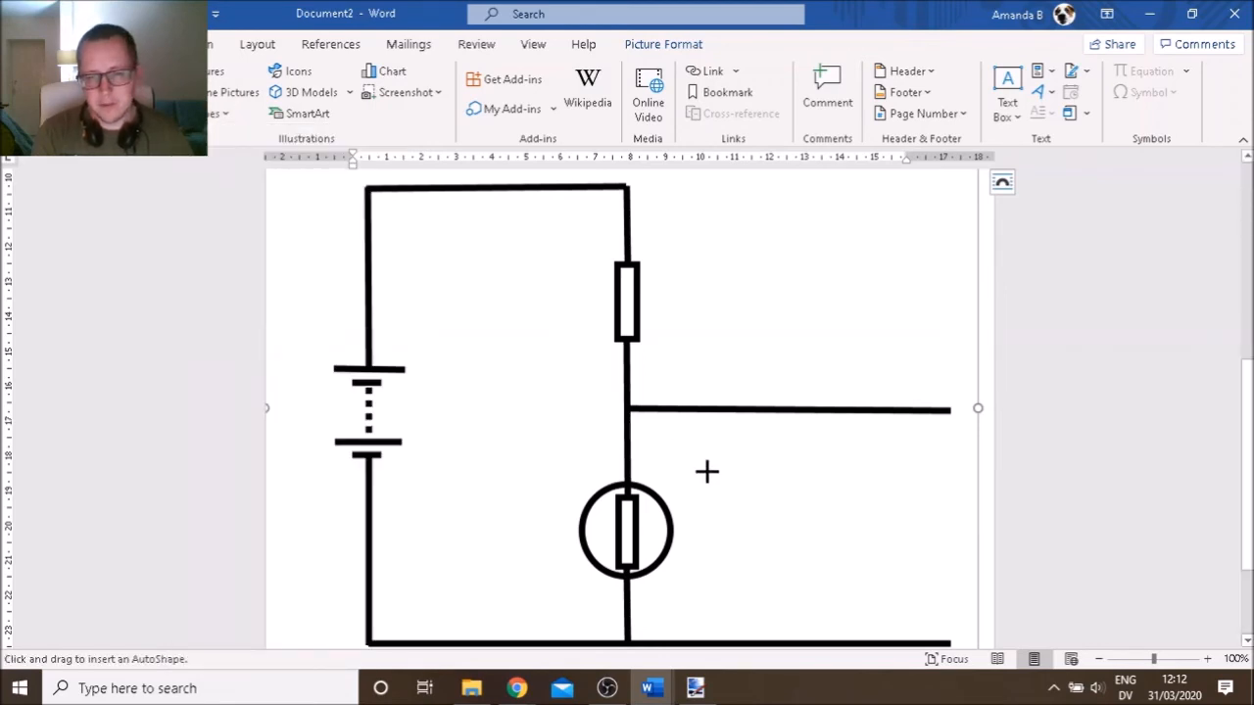
drag(714, 470, 680, 494)
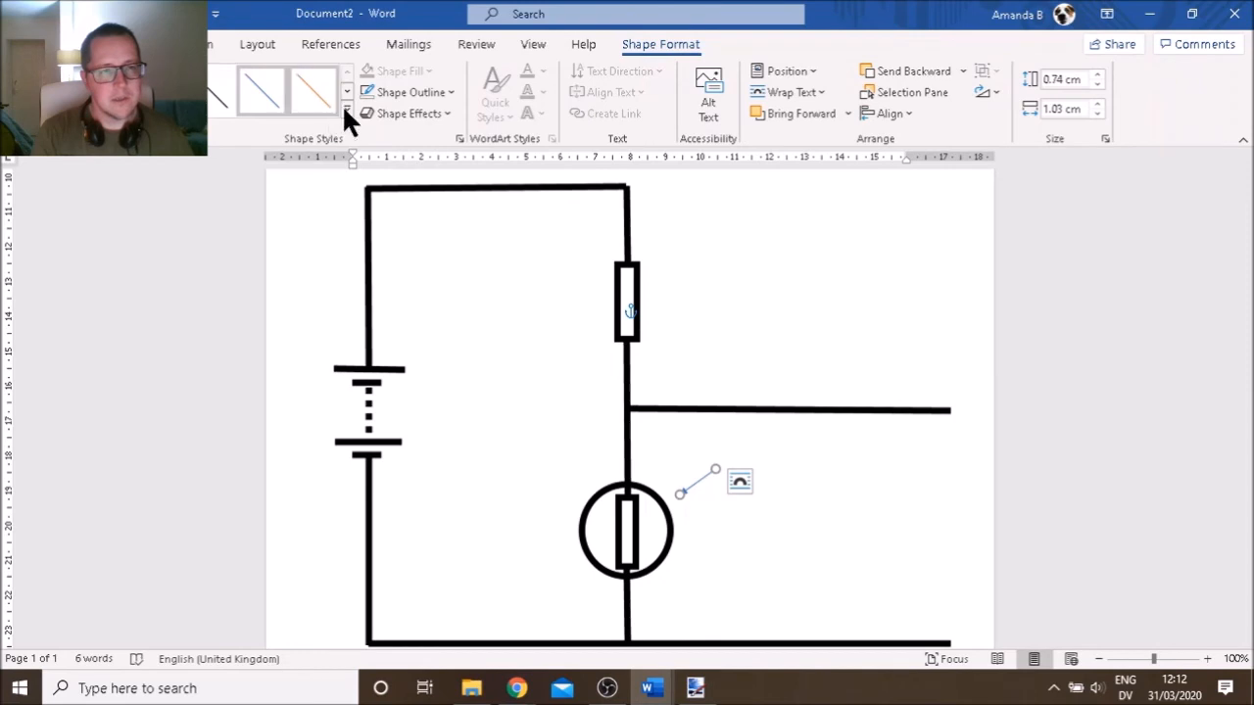
Give the arrow an Intense Line - Dark style and a 2¼ pt weight
click(344, 111)
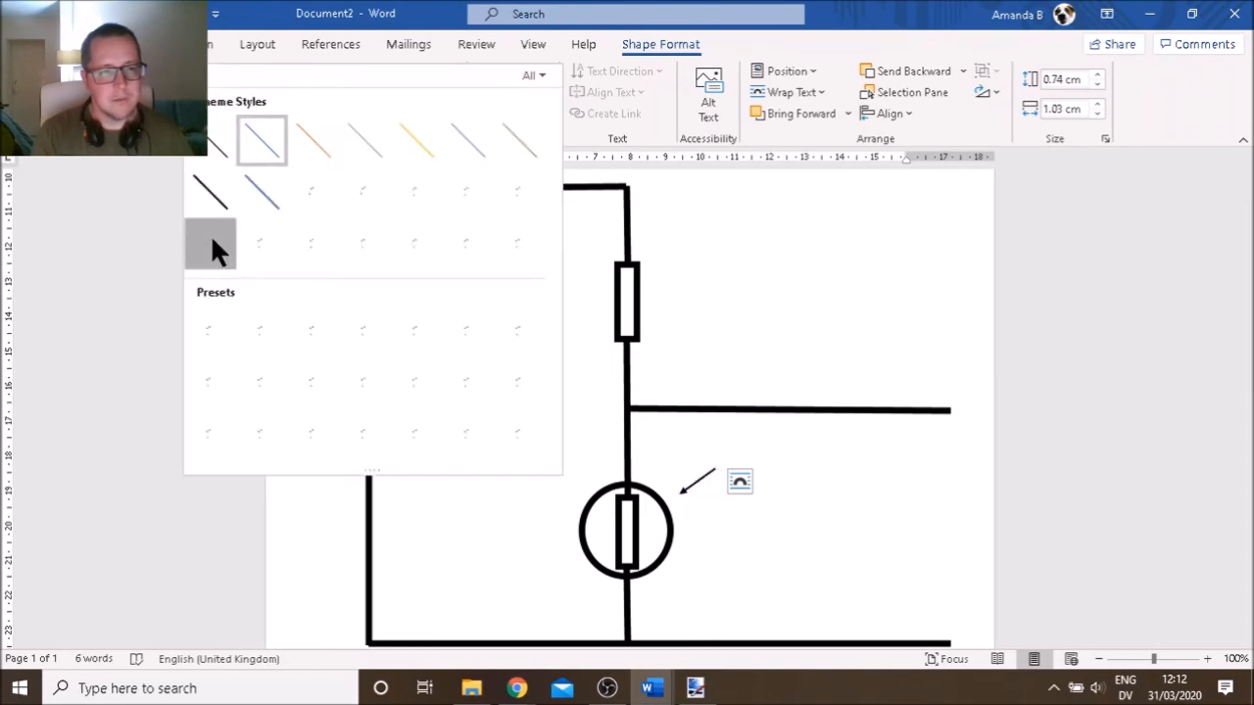
click(213, 240)
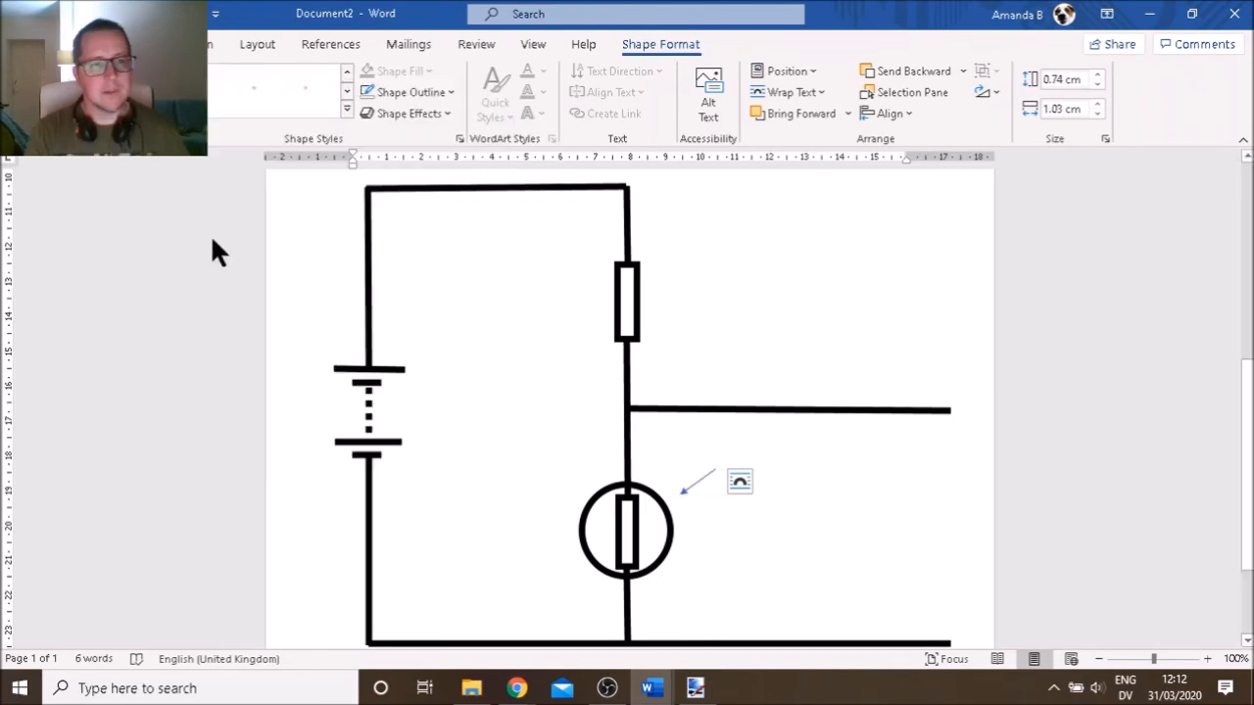
click(436, 92)
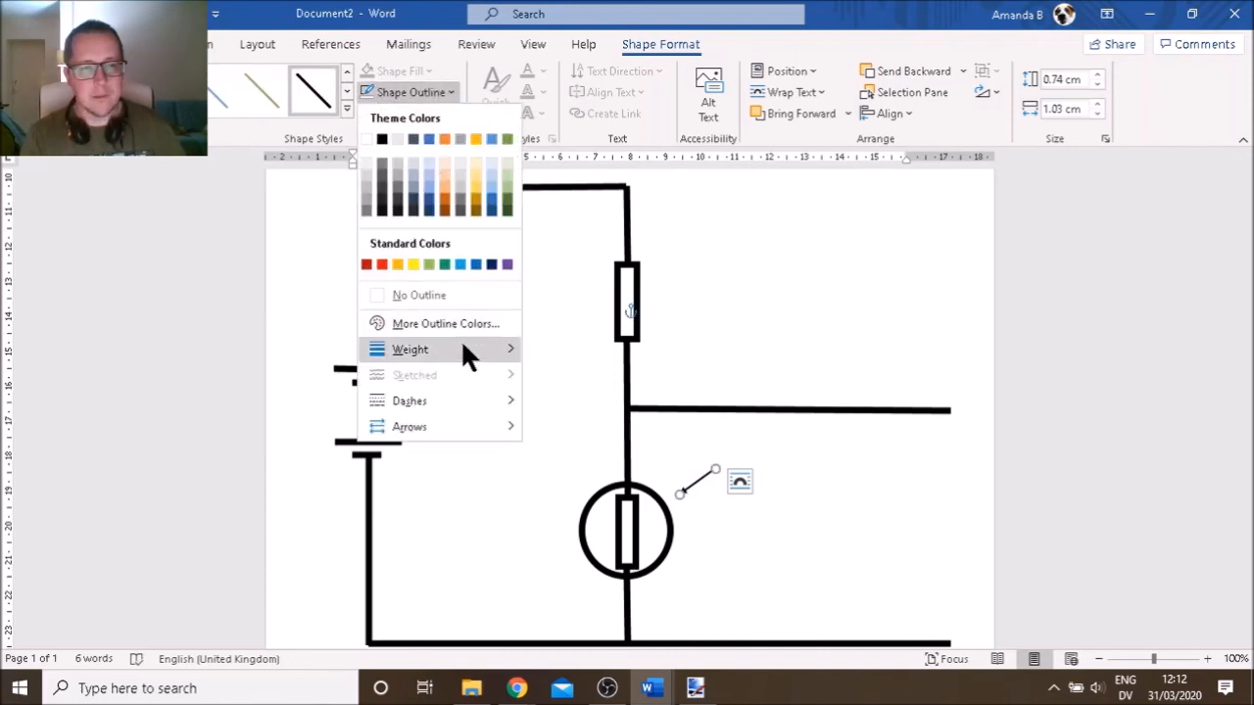
mouse_move(490, 344)
click(582, 470)
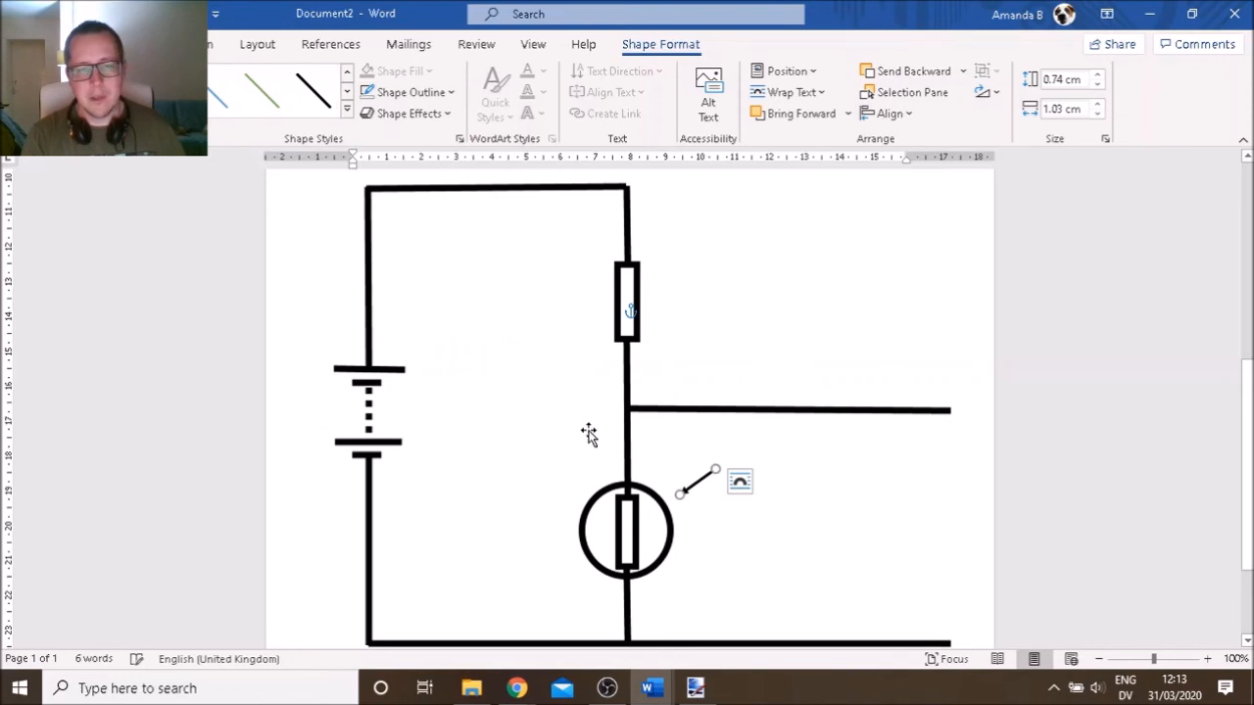
Duplicate the arrow and place the second one beside the first
key(ctrl+c)
key(ctrl+v)
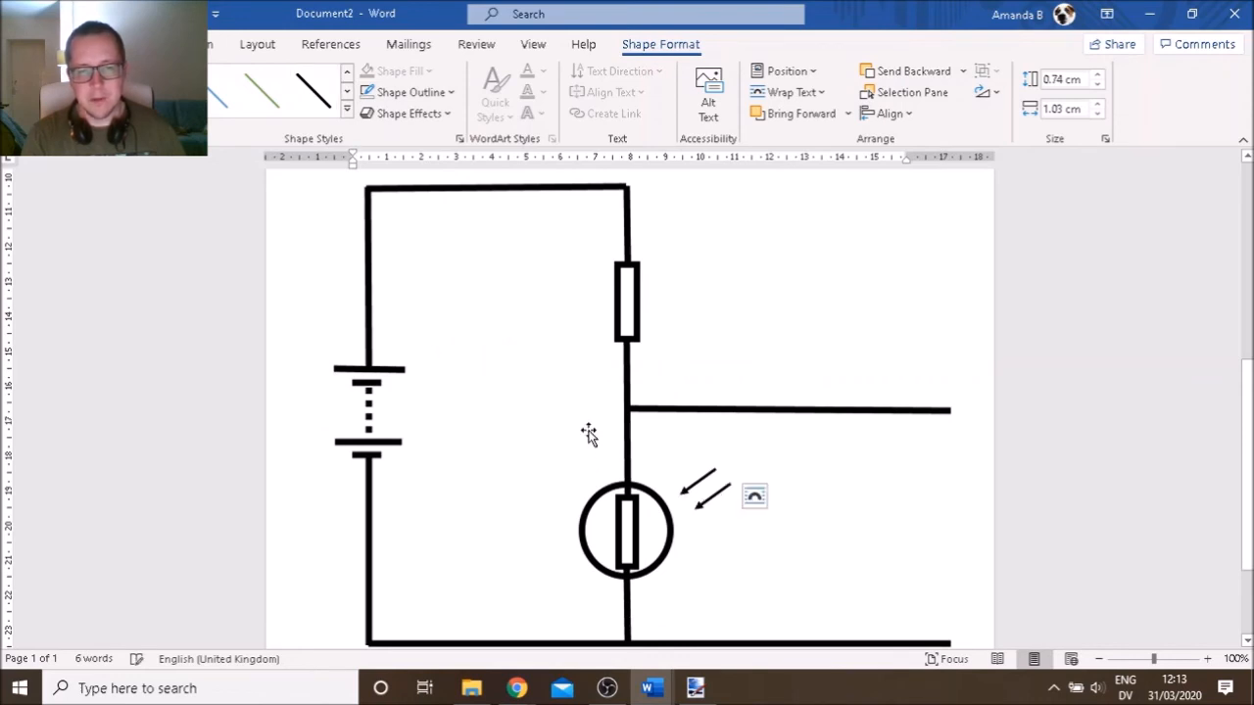
drag(705, 501, 702, 502)
click(760, 558)
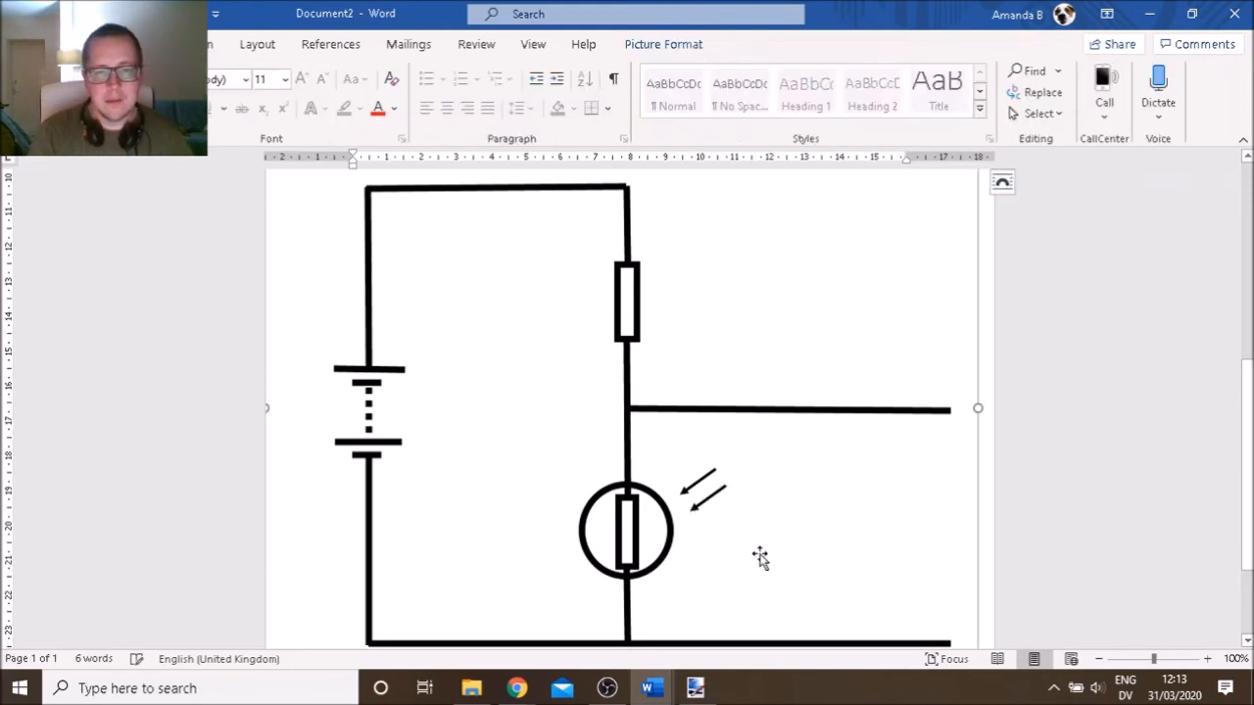
Copy the 7 cm label box and paste it over the circuit picture
scroll(739, 372, up, 6)
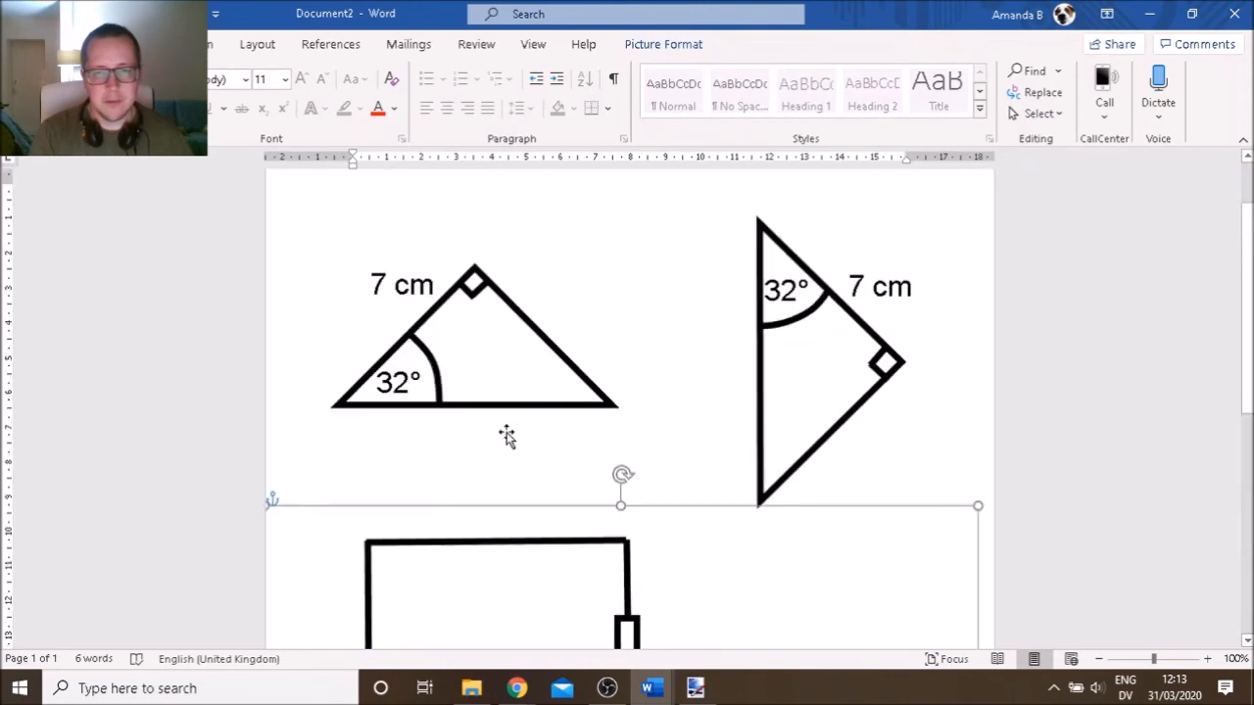
click(405, 287)
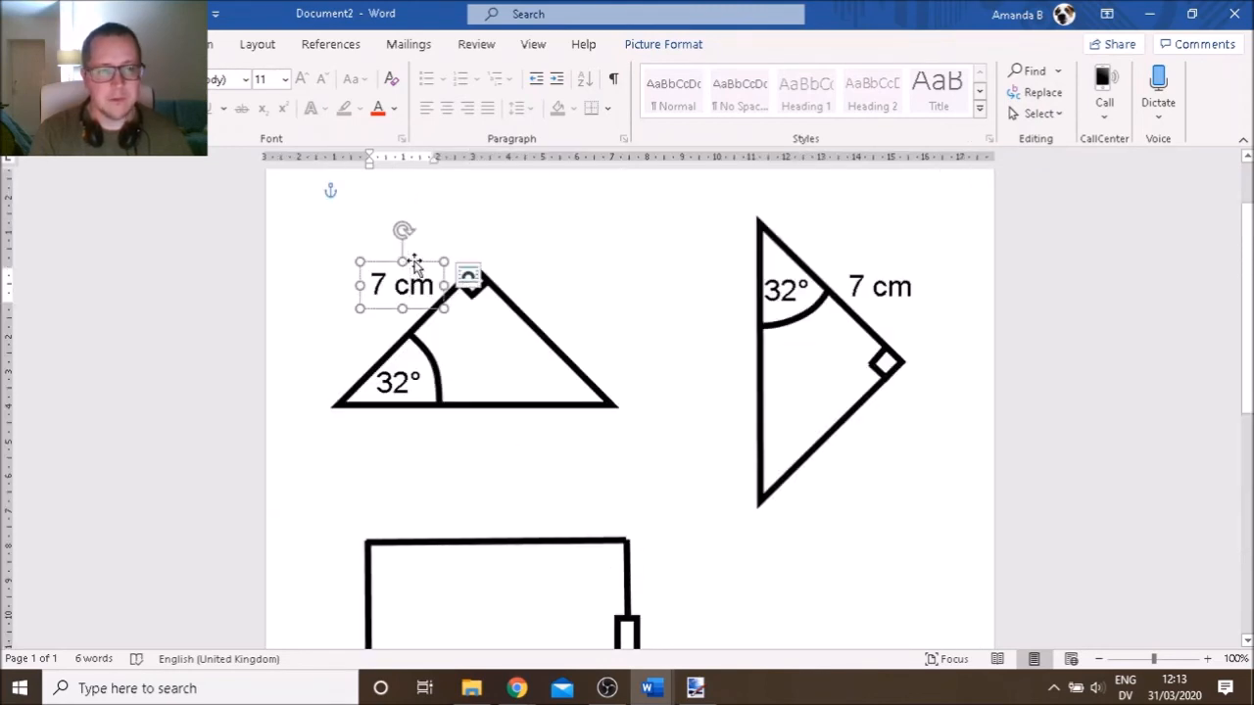
click(412, 262)
scroll(413, 264, down, 1)
scroll(412, 262, down, 5)
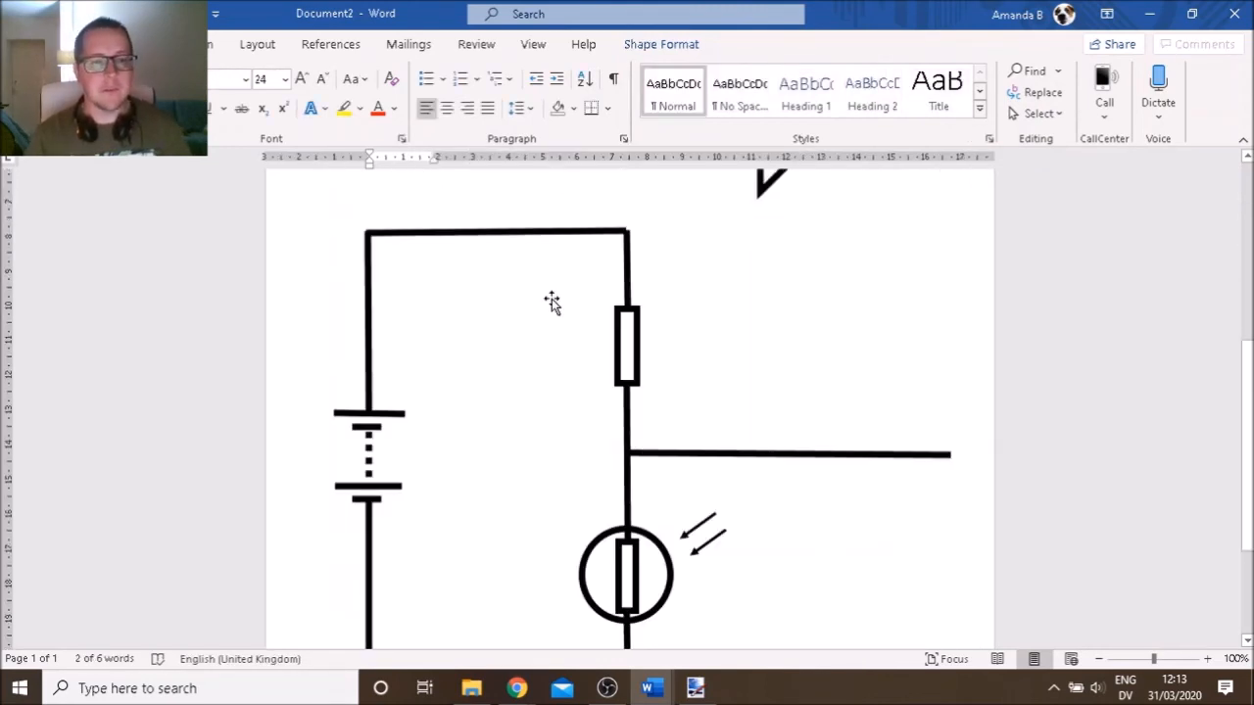
click(735, 339)
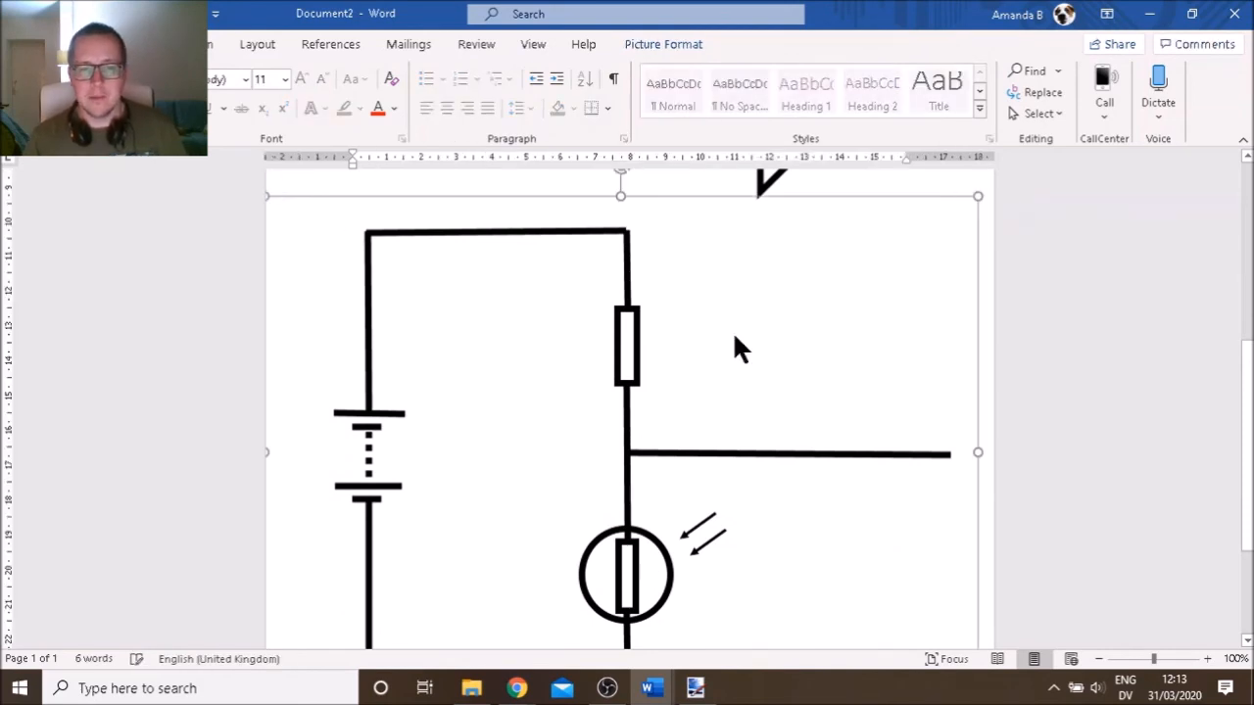
key(ctrl+v)
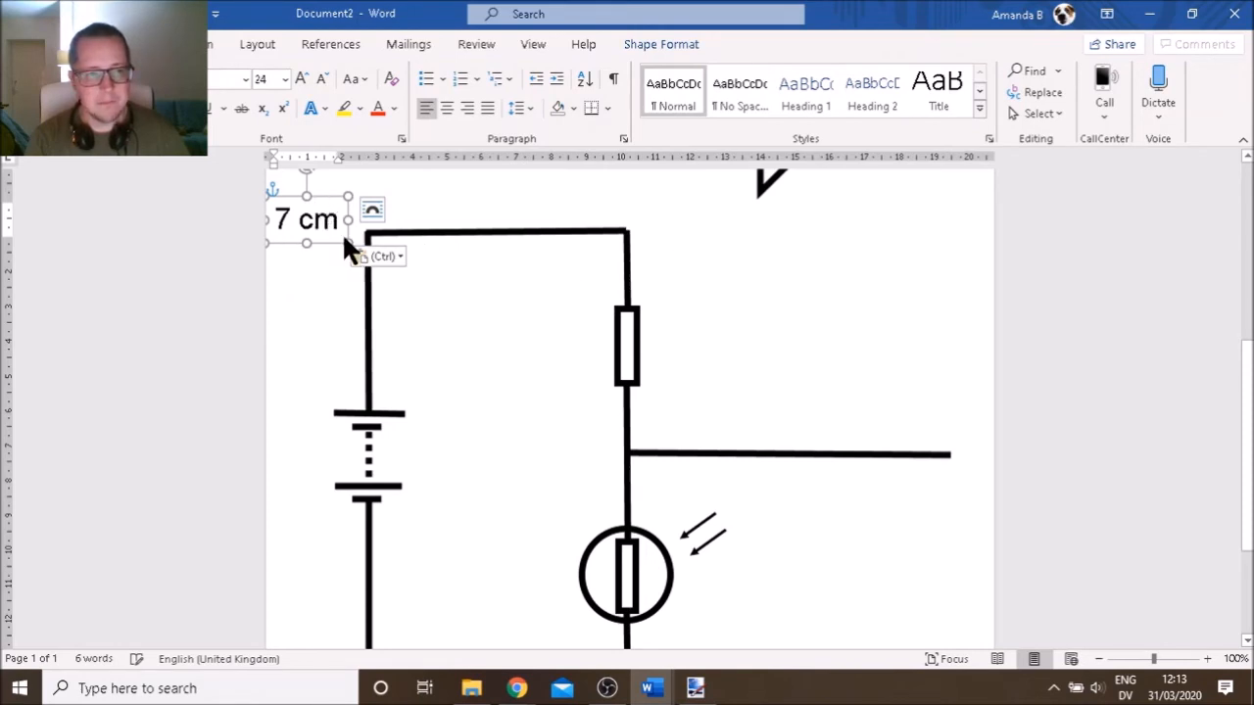
Drag the pasted label box beside the top of the resistor
click(321, 257)
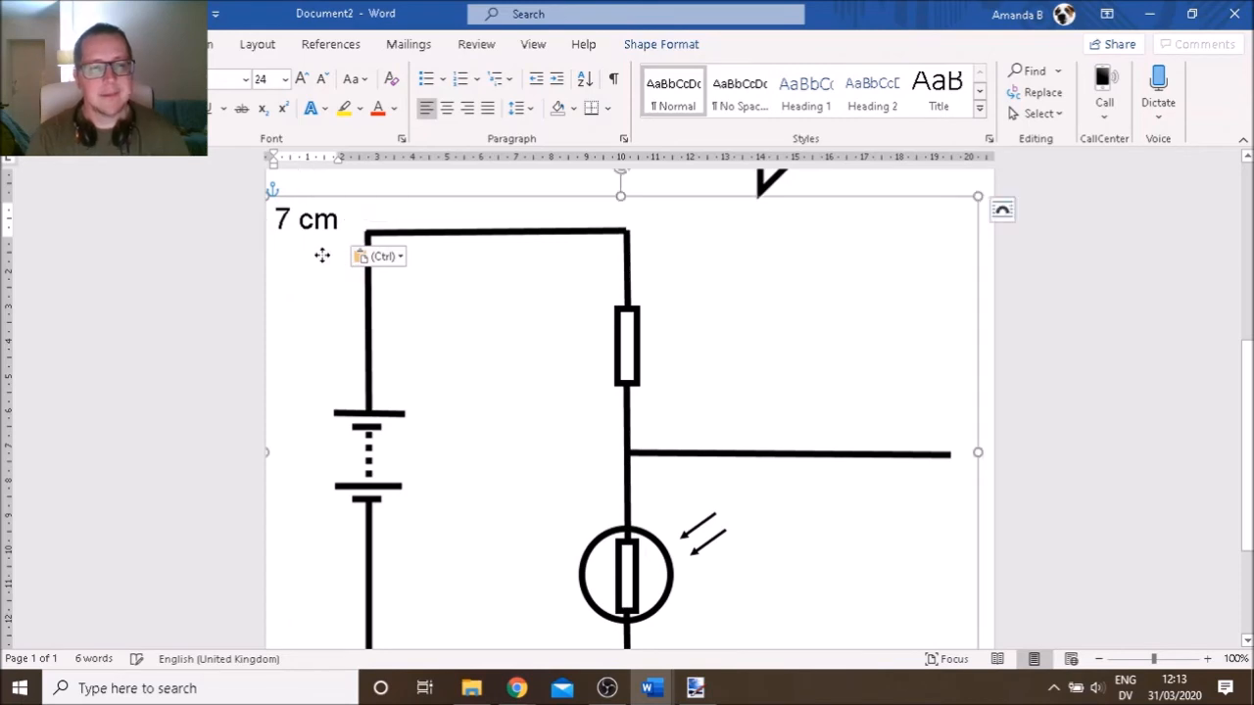
click(324, 224)
drag(331, 198, 751, 281)
Replace the label's 7 cm text with 2000
click(753, 282)
key(BackSpace)
key(BackSpace)
key(BackSpace)
key(BackSpace)
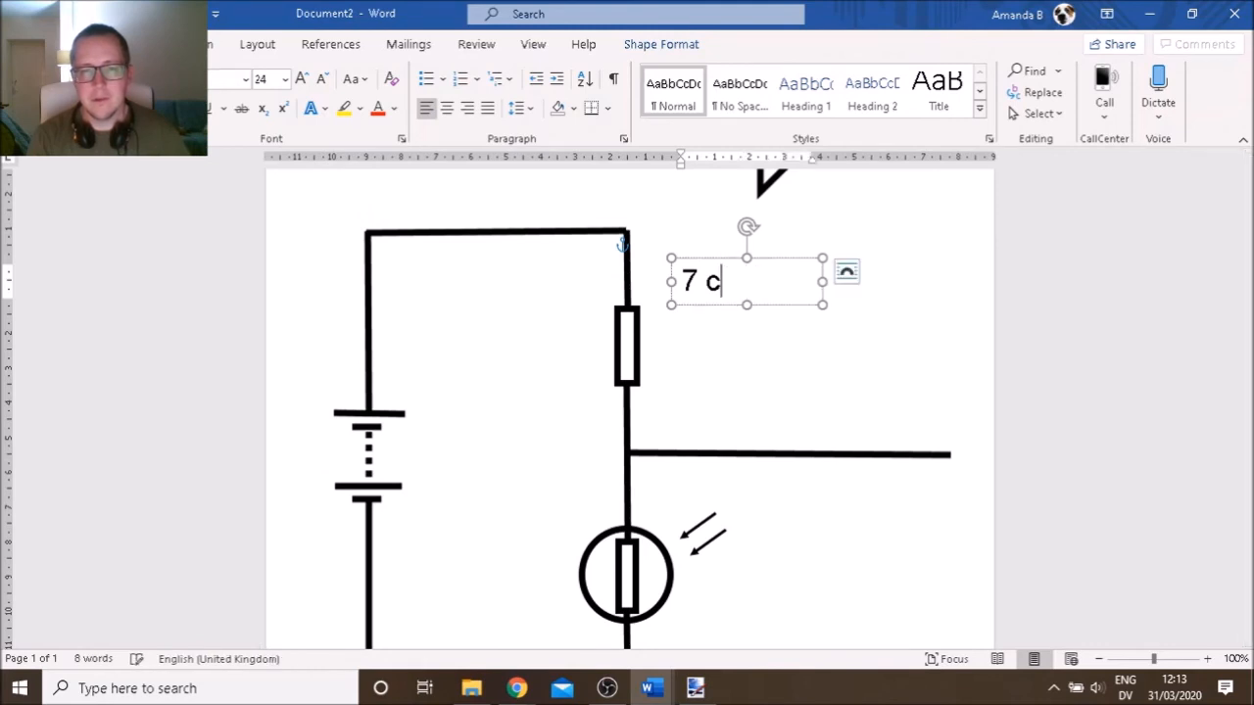
text(2000)
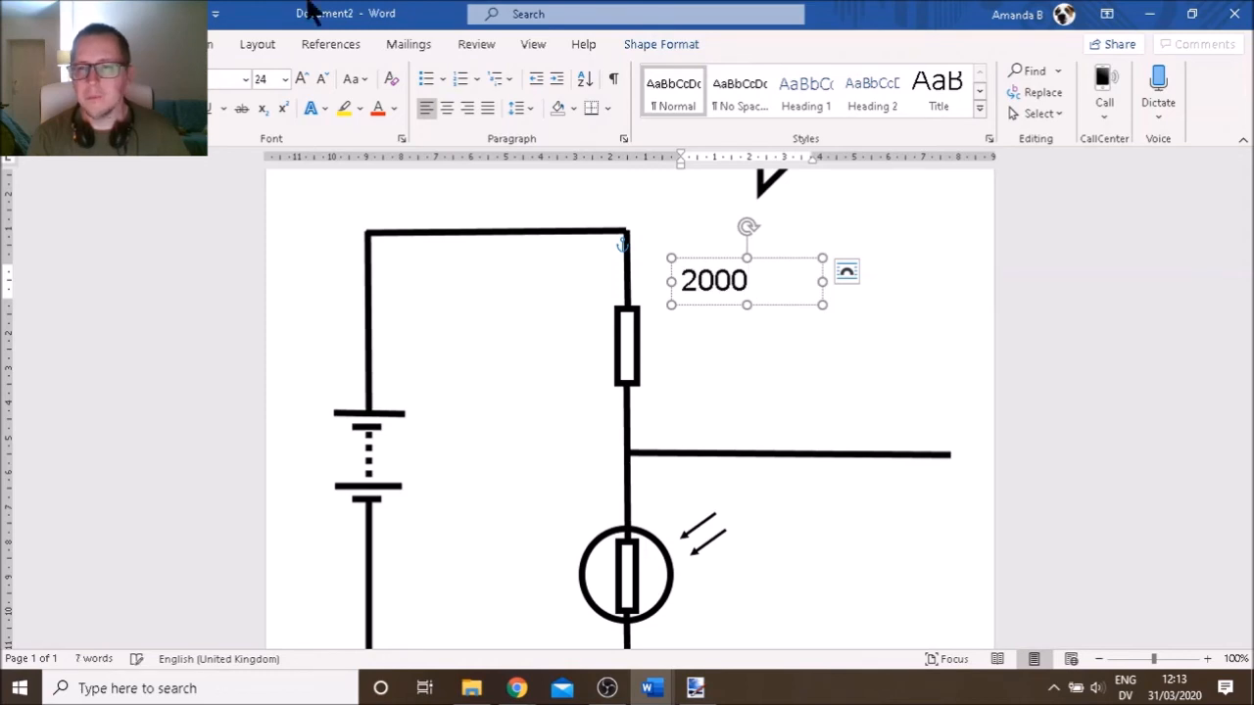
Insert the Ω symbol after 2000 from the More Symbols chooser
click(134, 44)
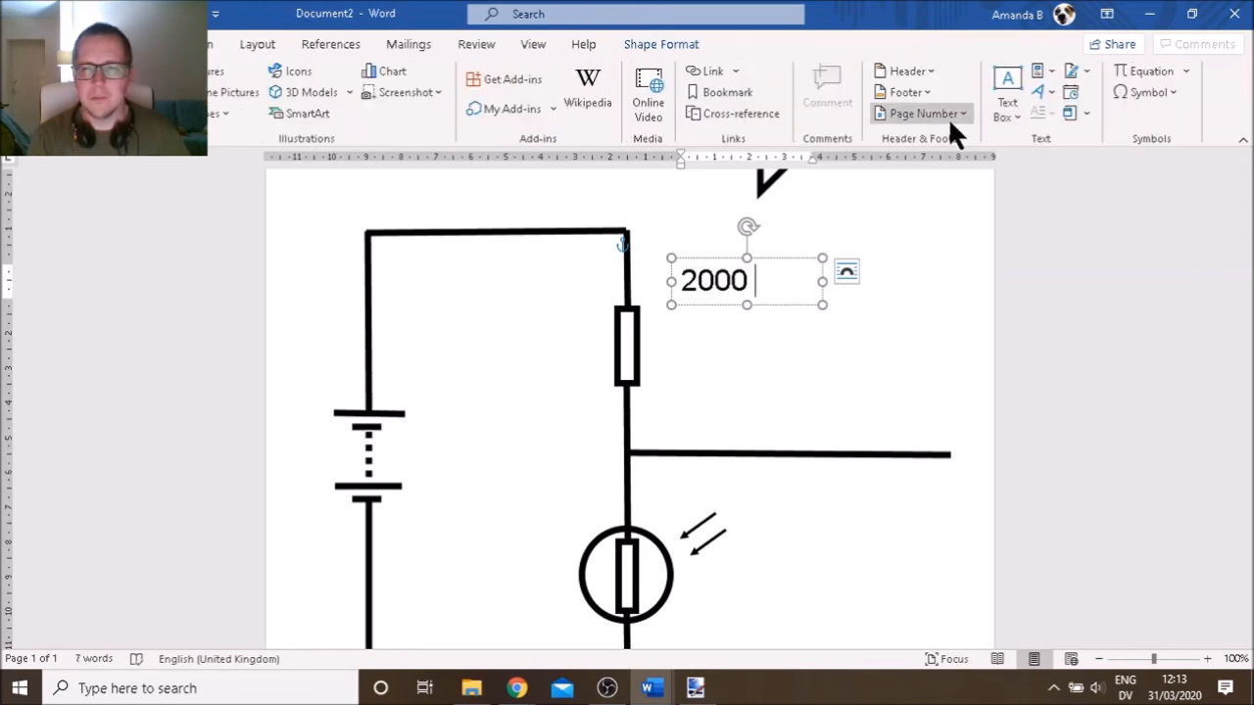
click(1173, 90)
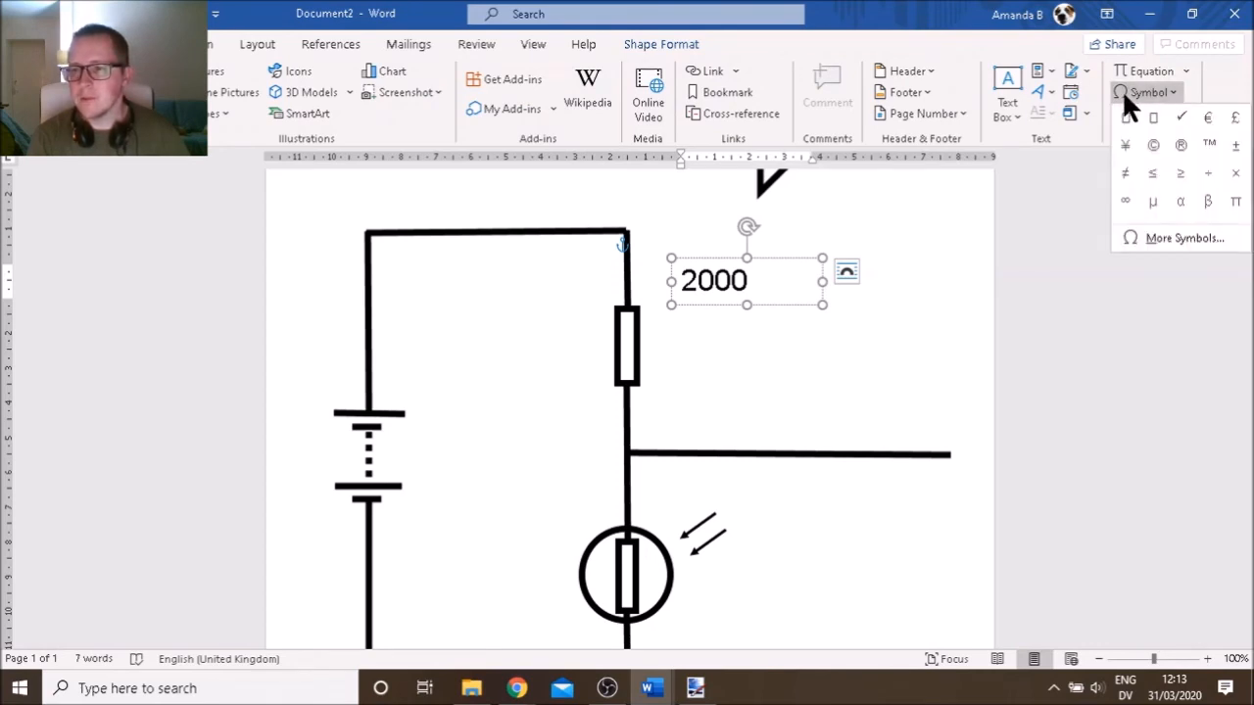
click(1190, 237)
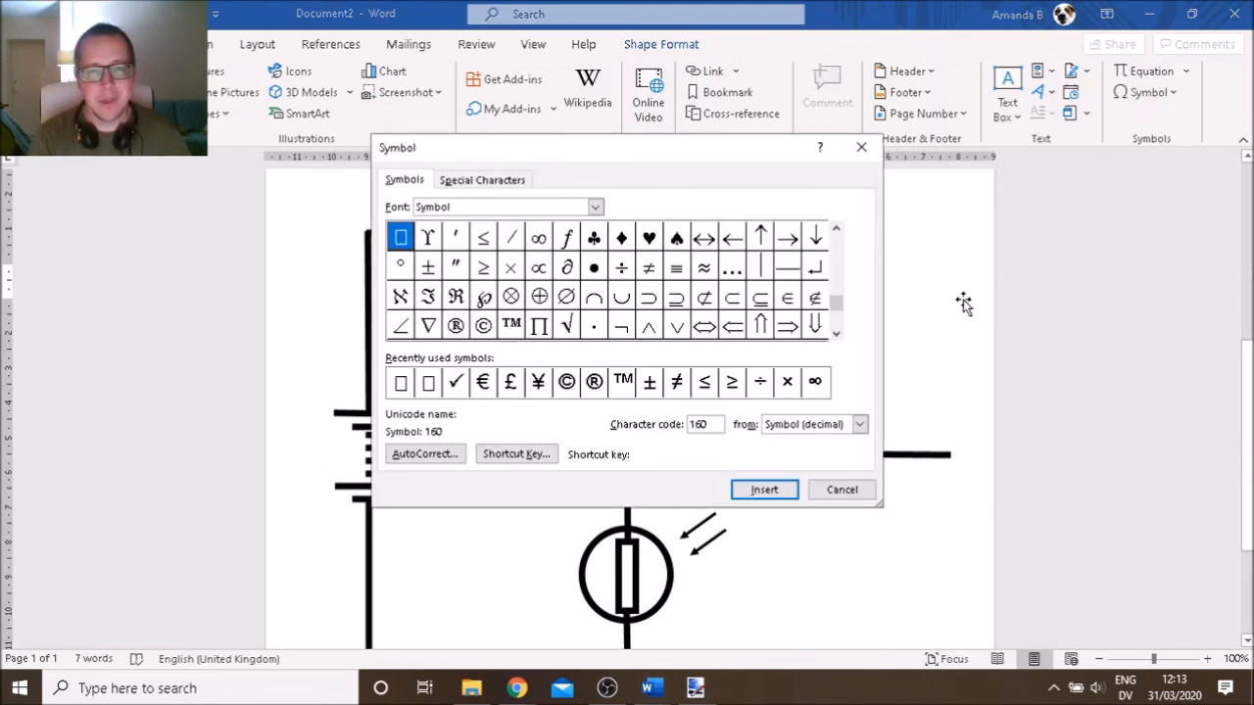
click(838, 334)
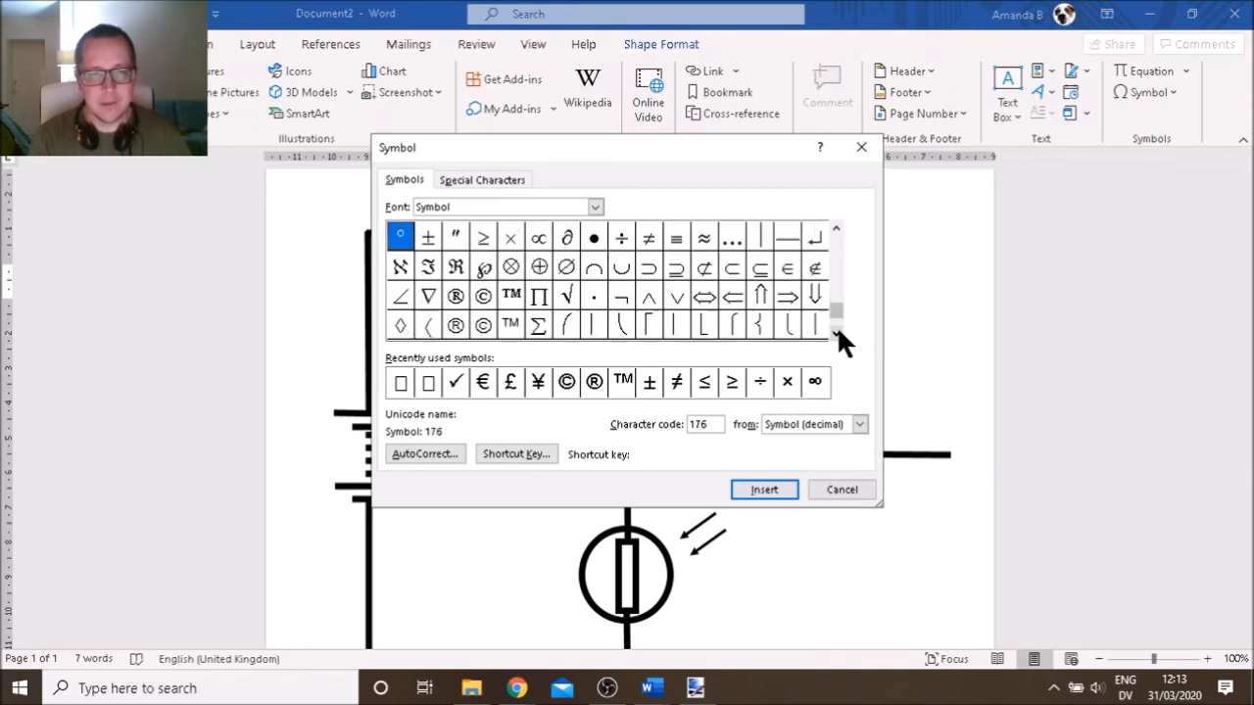
click(835, 245)
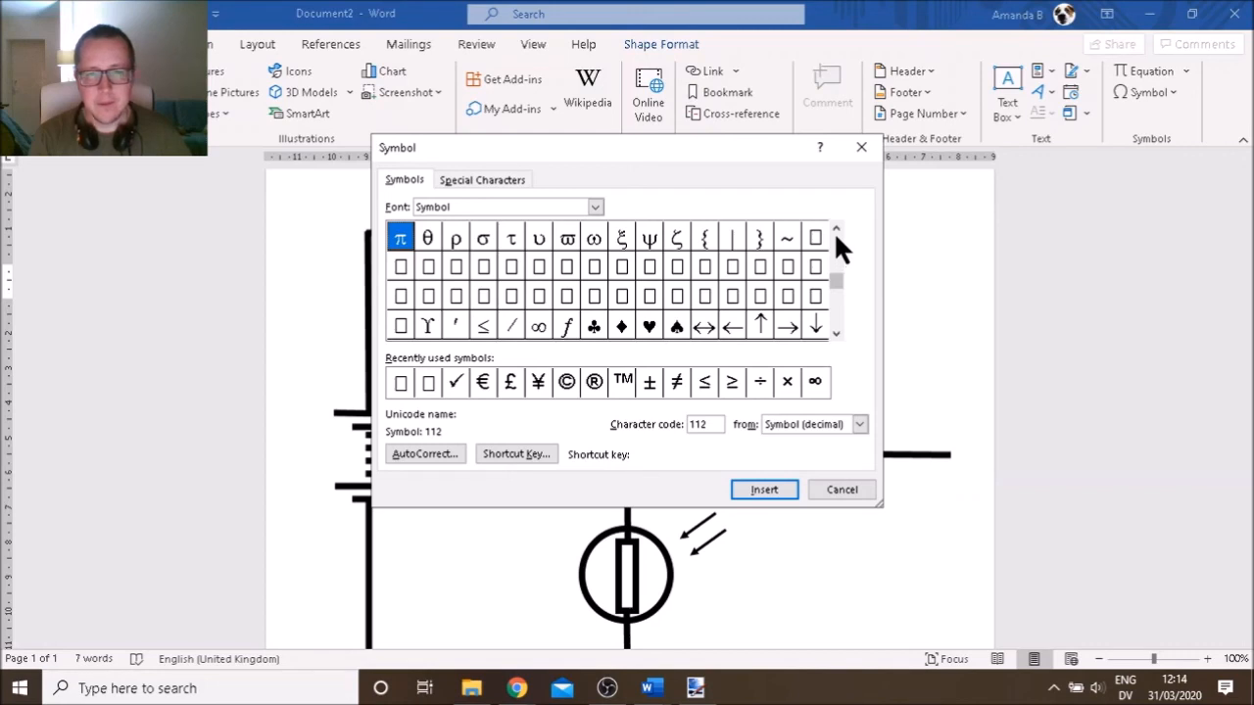
click(836, 231)
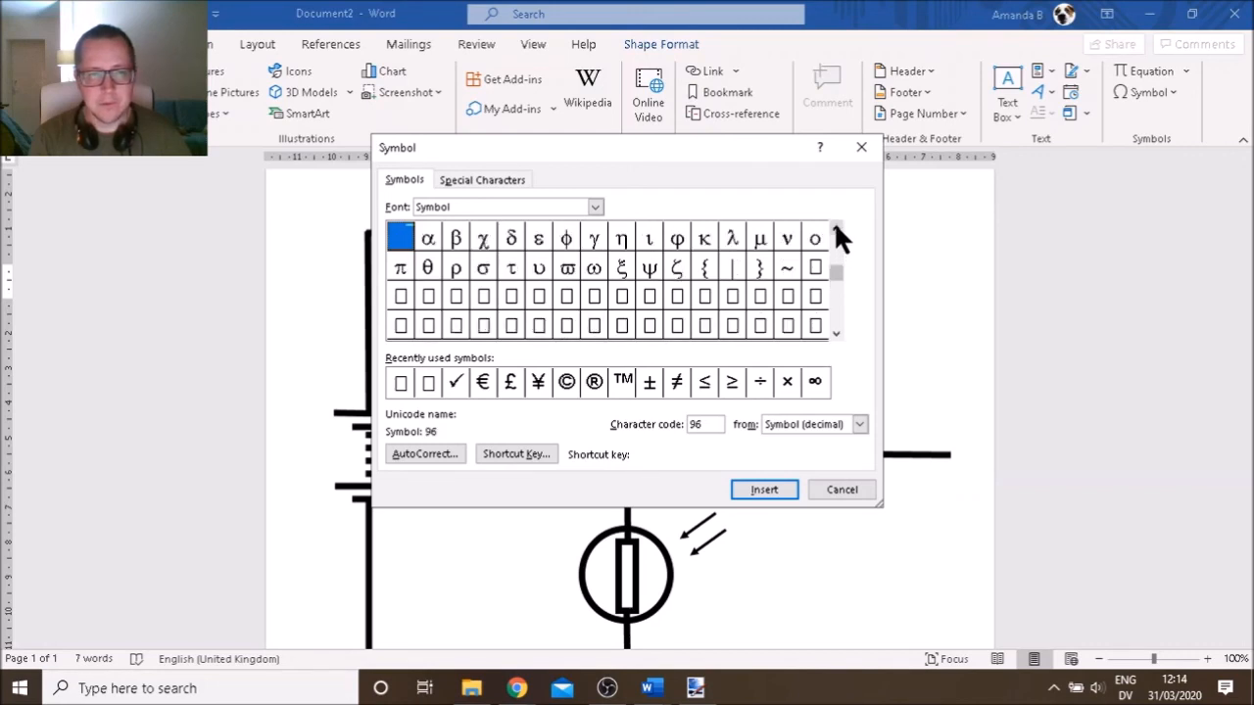
click(836, 232)
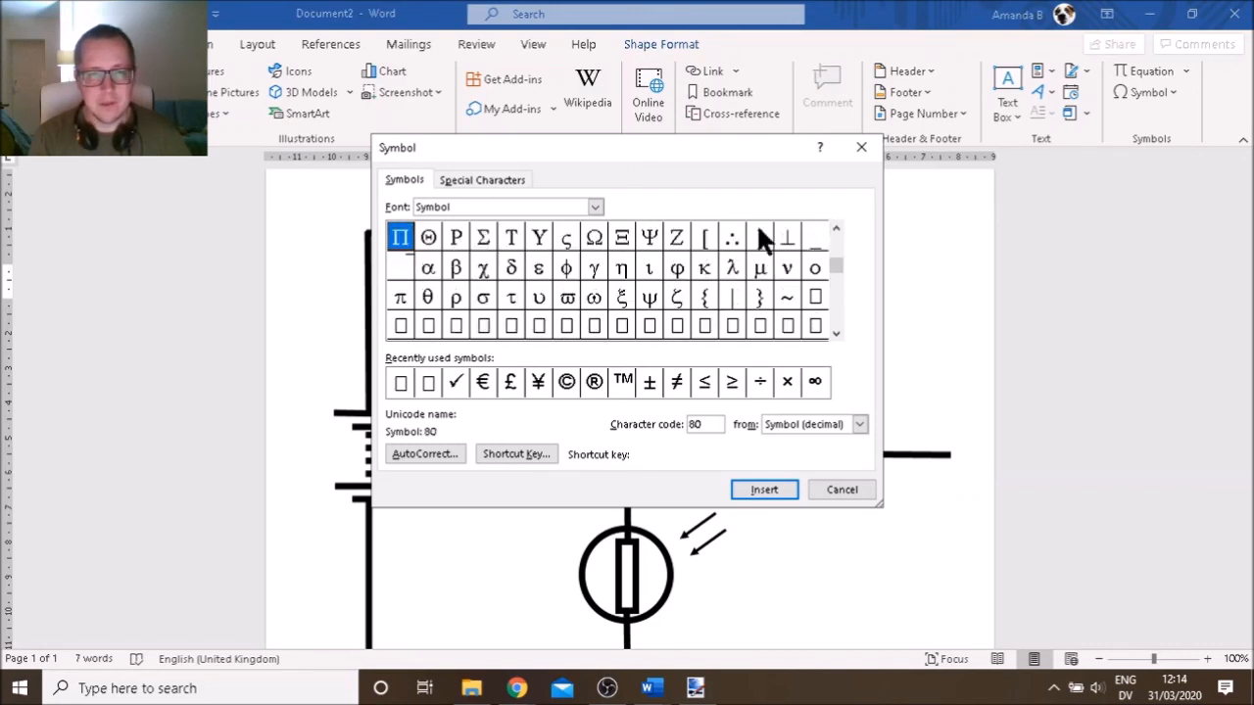
click(593, 238)
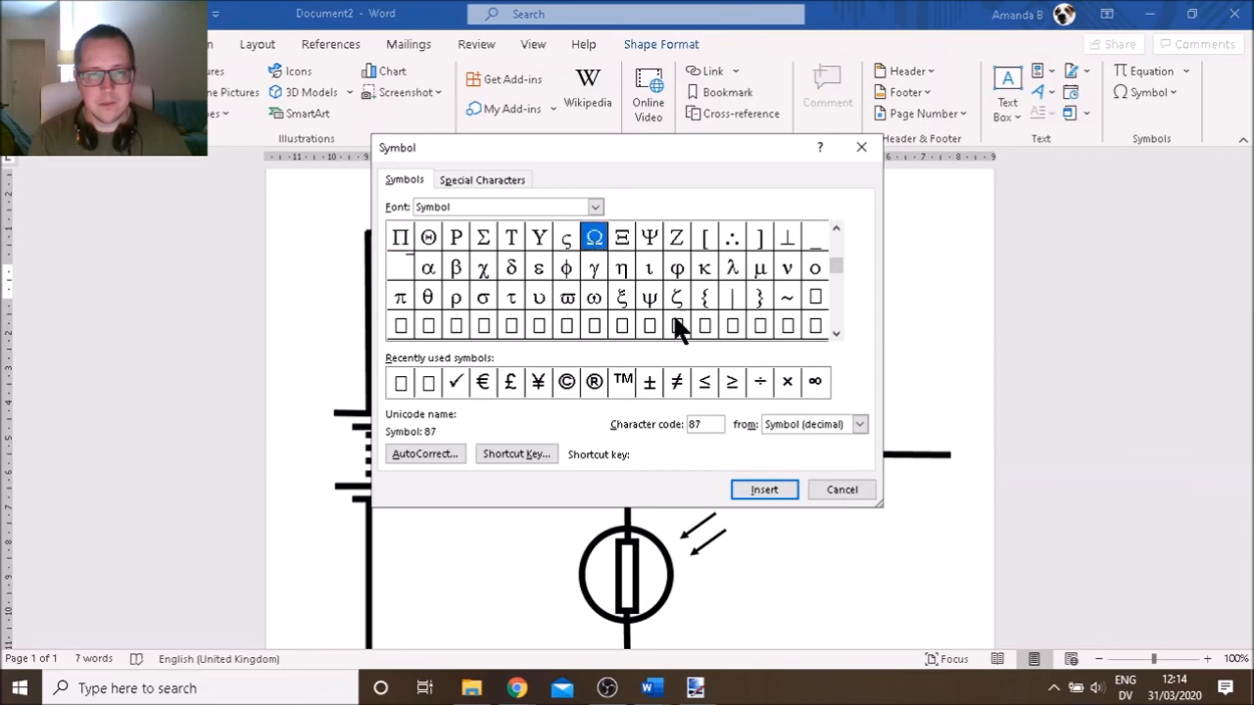
click(762, 490)
click(812, 489)
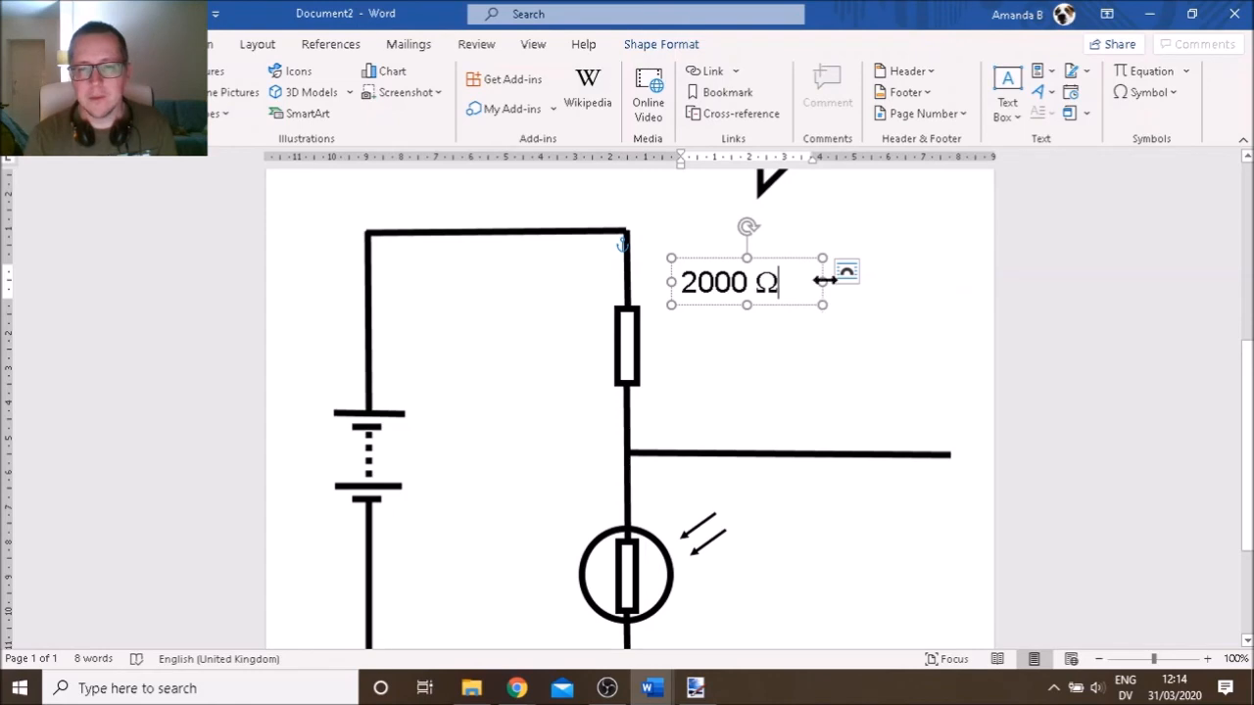
Narrow the 2000 Ω box, then bring up Document1's original circuit
drag(821, 282, 790, 282)
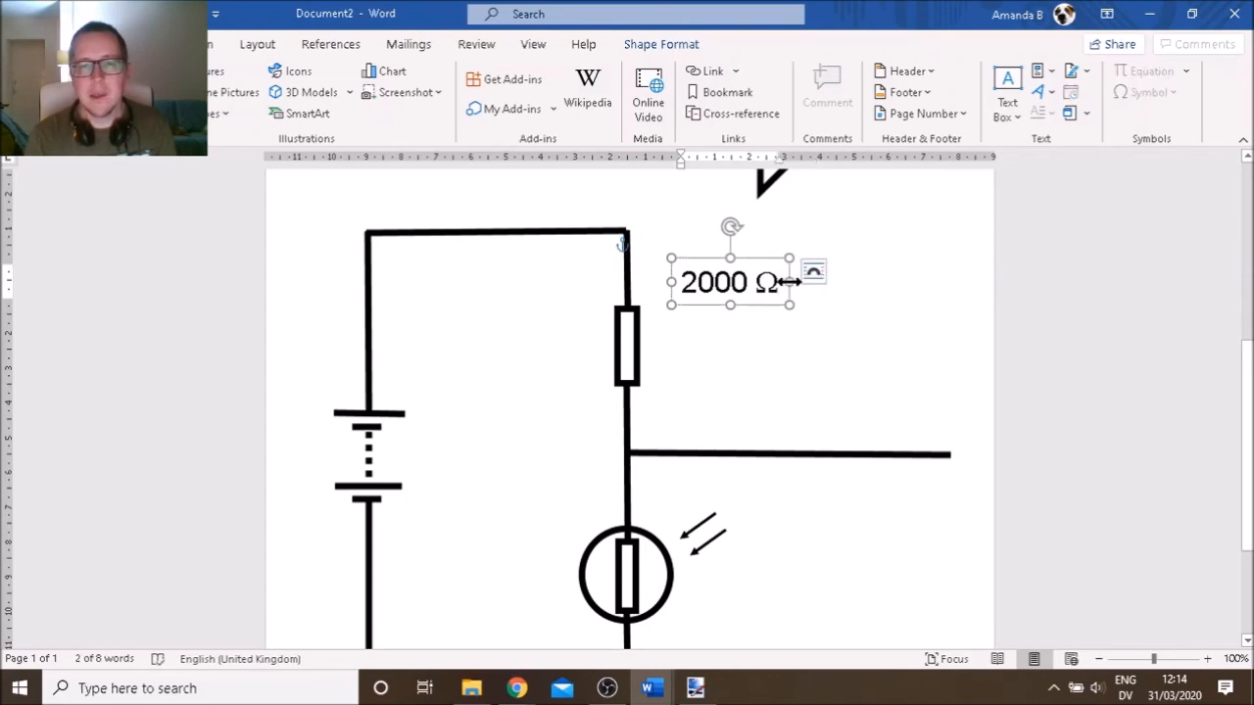
key(alt+Tab)
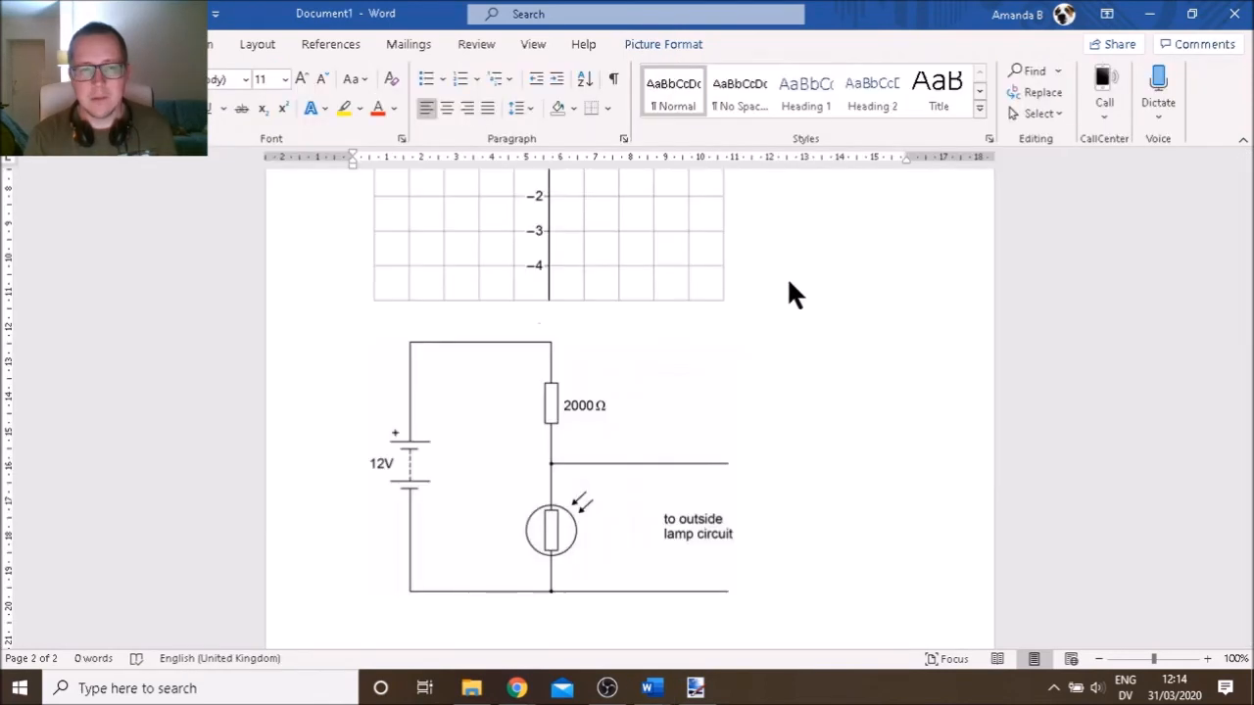
click(721, 430)
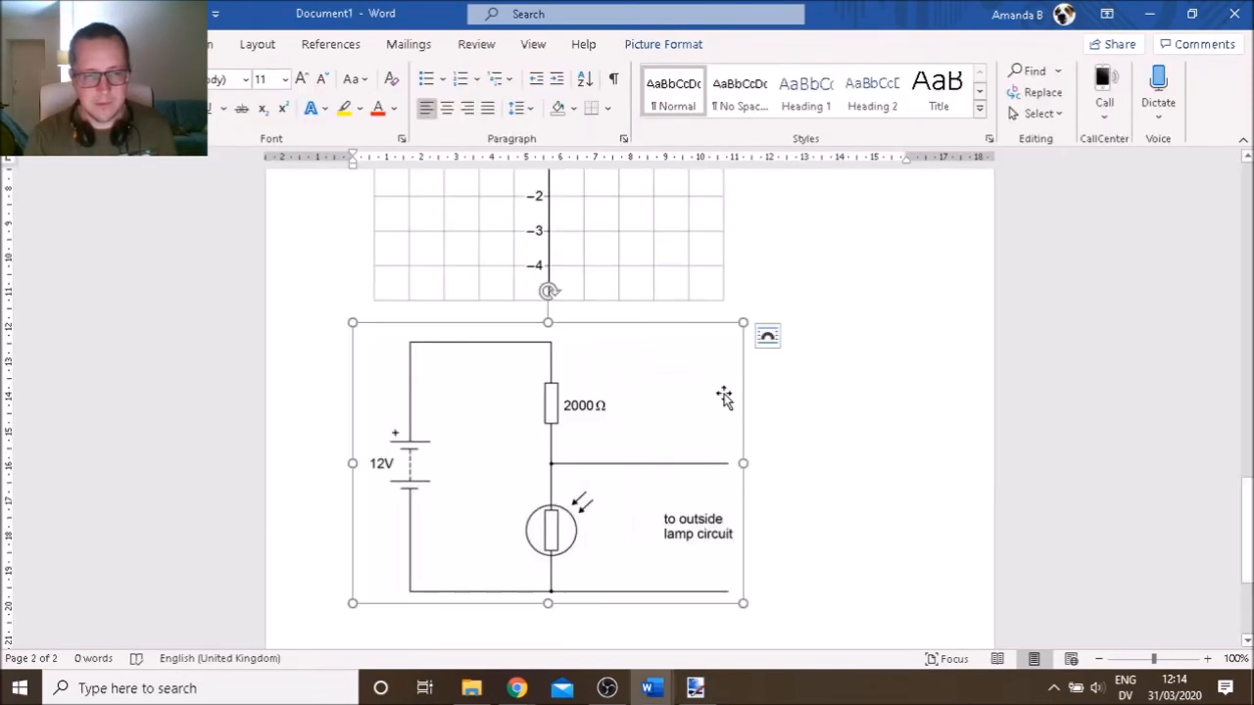
Place a copy of the 2000 Ω box just below it, then clear its text and narrow it
key(alt+Tab)
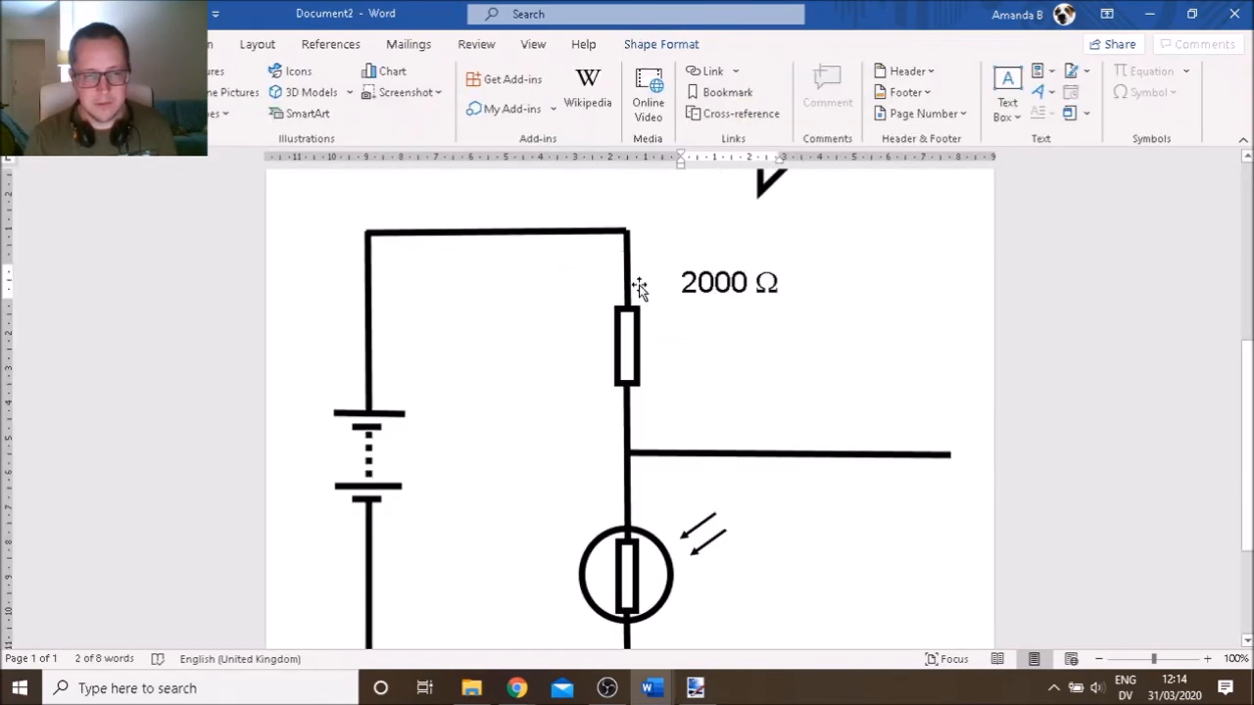
click(722, 270)
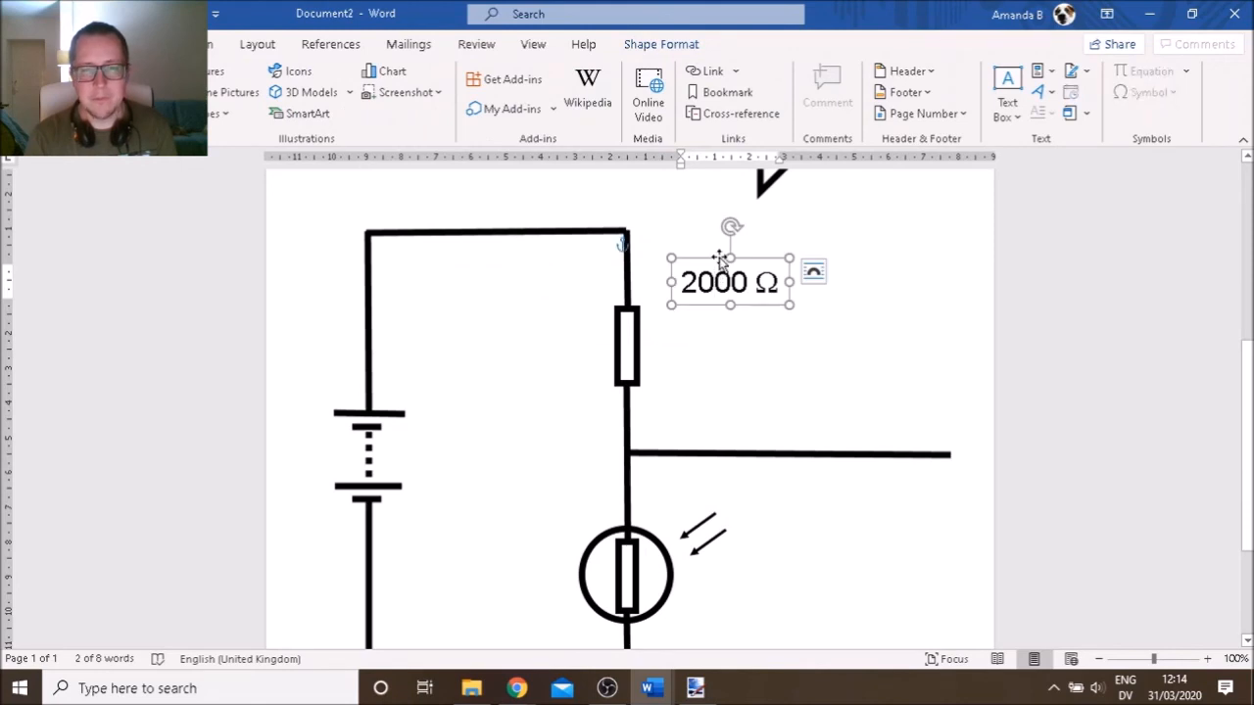
key(ctrl+v)
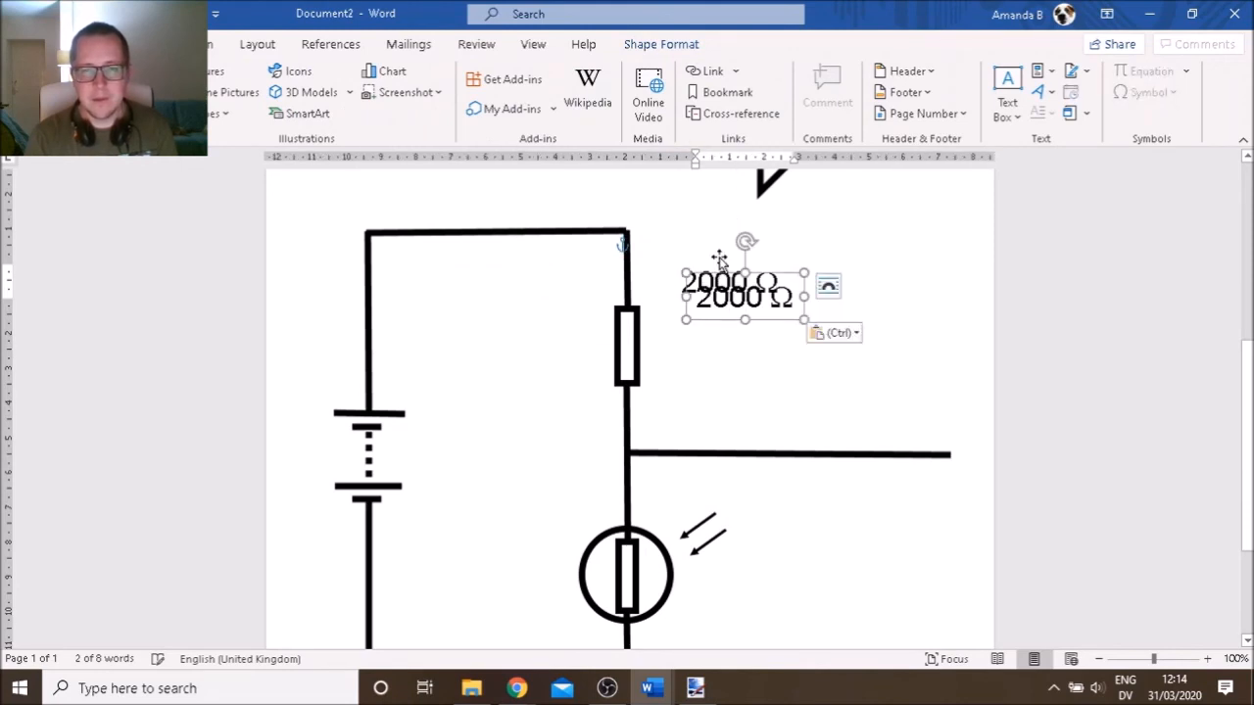
drag(782, 339, 780, 420)
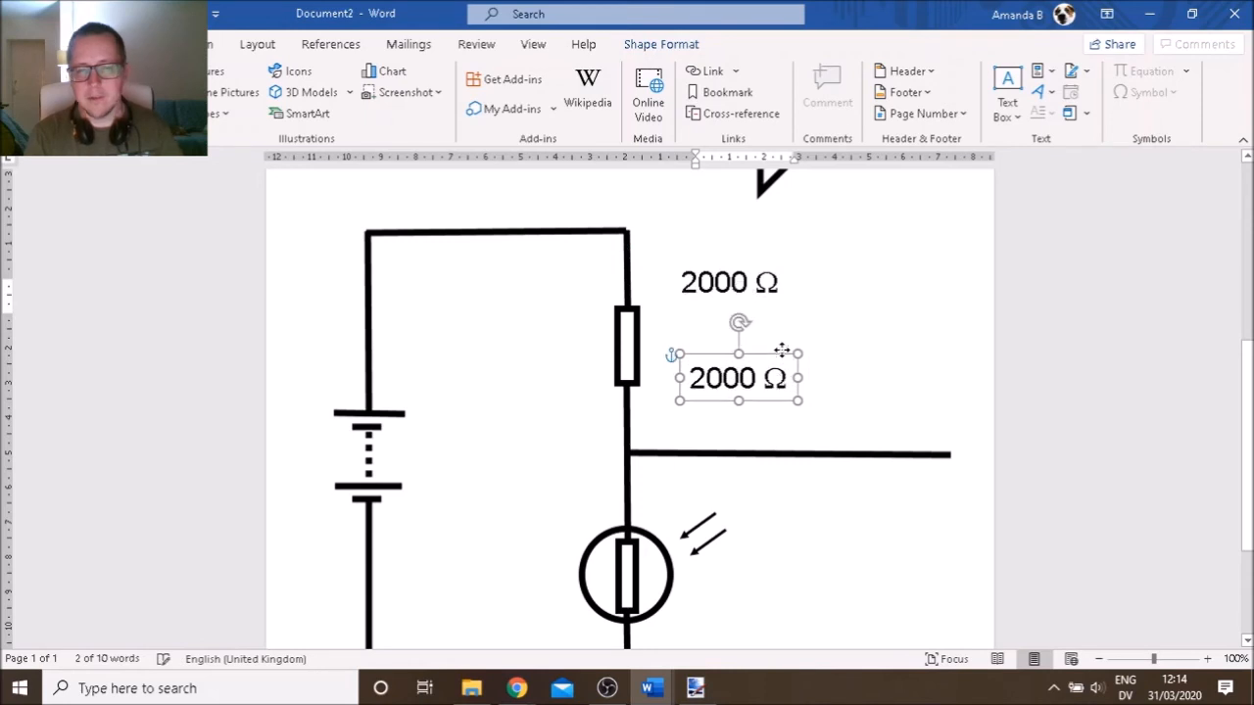
drag(792, 376, 689, 380)
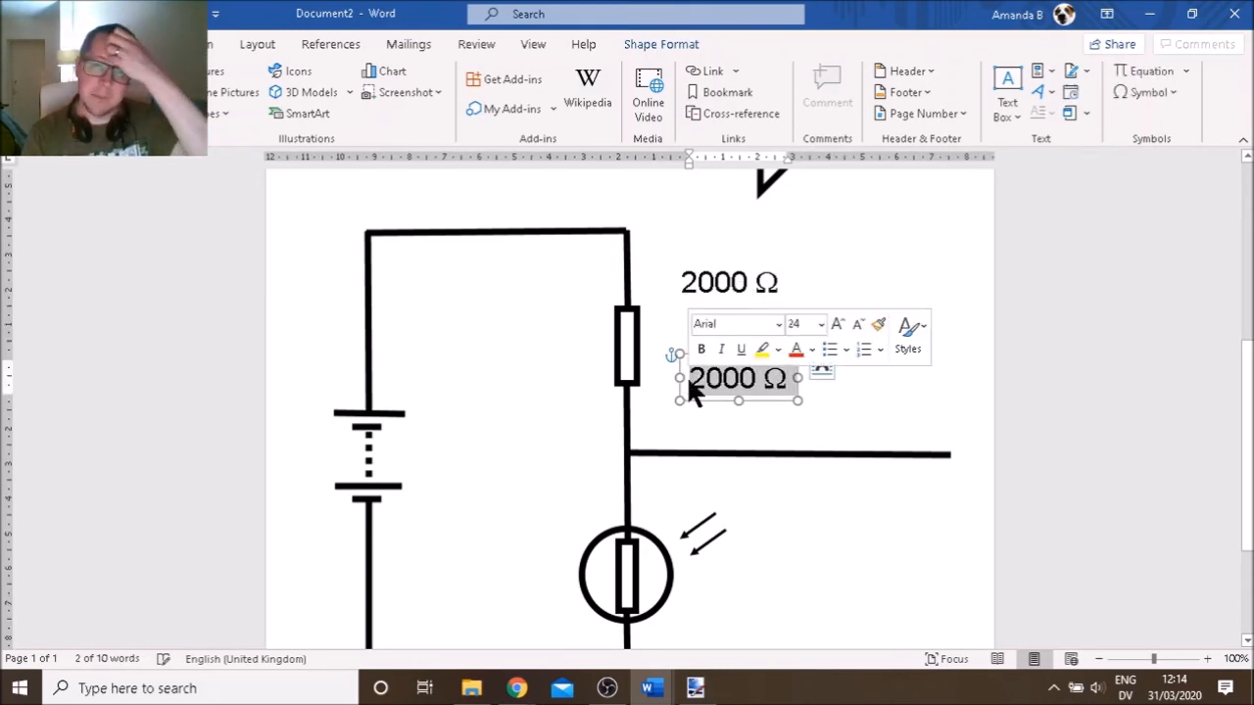
key(Delete)
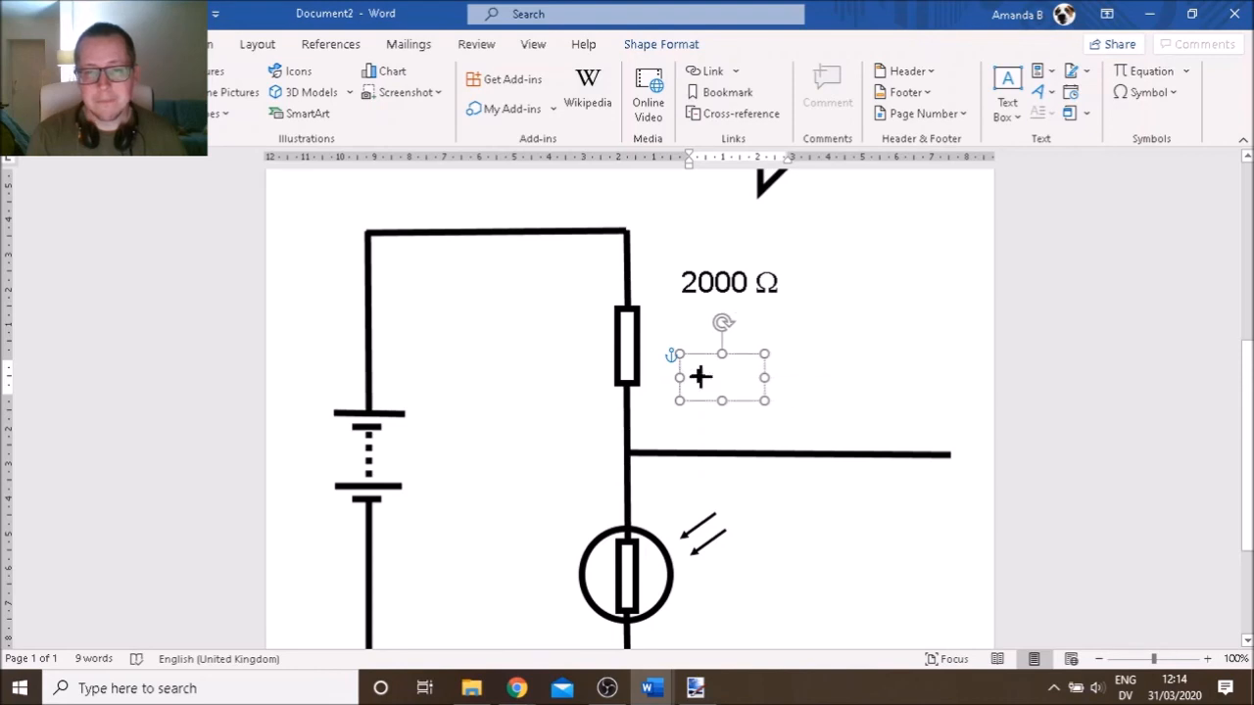
drag(700, 376, 715, 375)
Move the + label beside the battery's top plate and duplicate it
drag(707, 358, 349, 369)
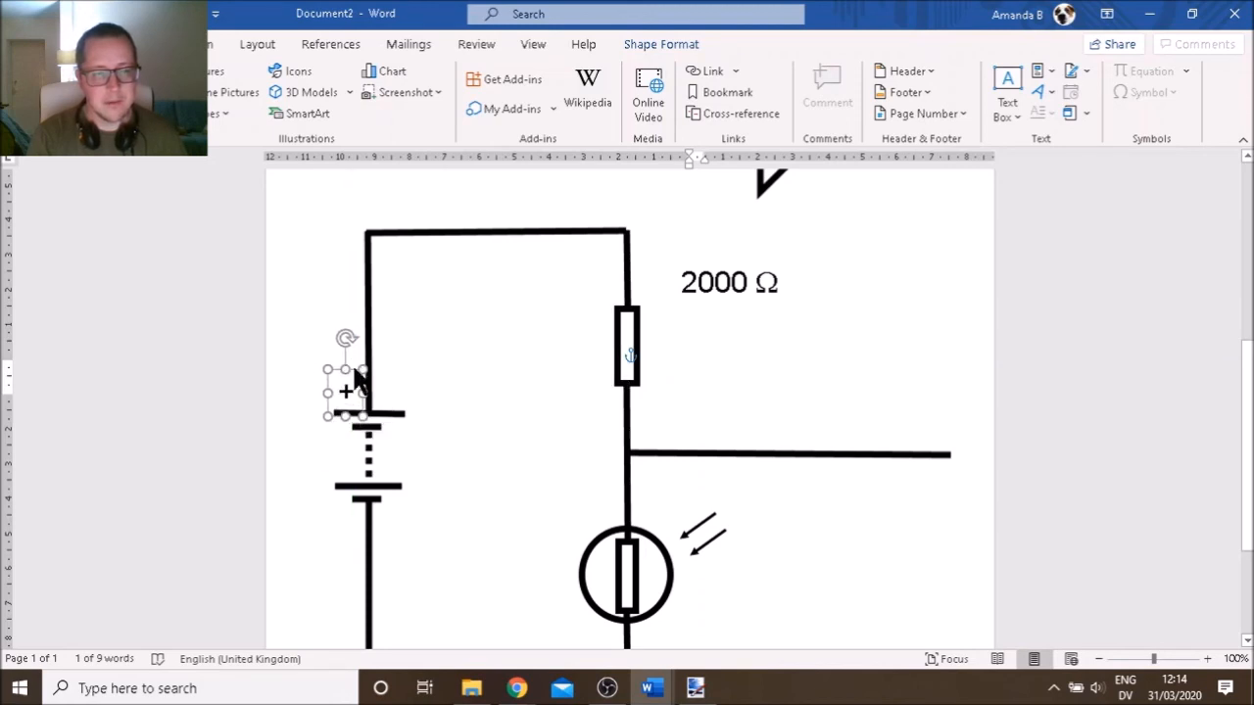
key(ctrl+c)
key(ctrl+v)
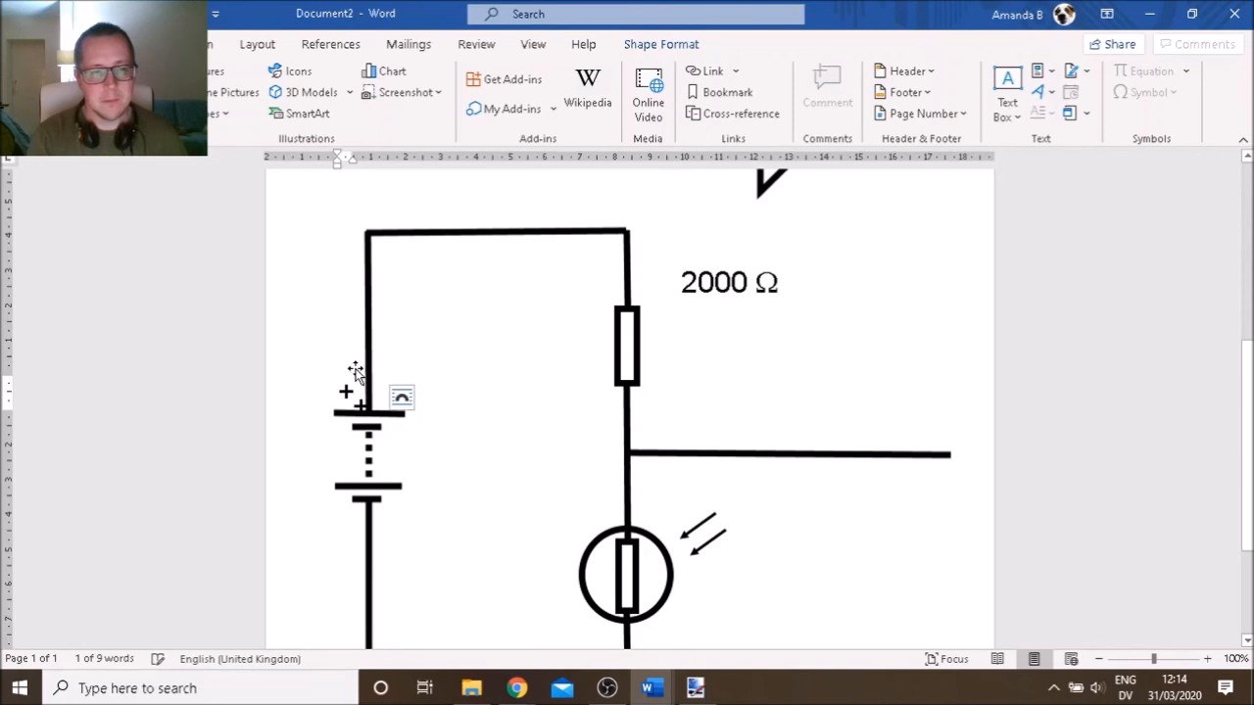
key(alt+Tab)
key(alt+Tab)
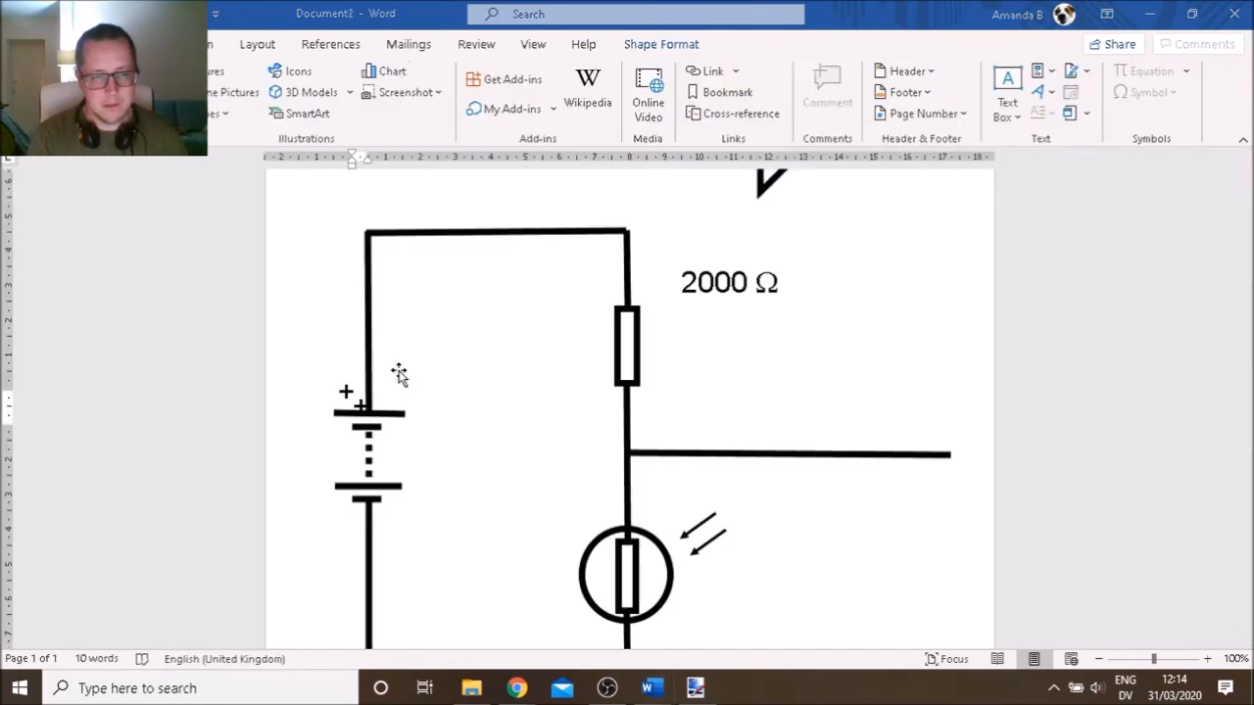
Turn the spare label into '12 v' beside the battery cells and place a copy near the LDR
click(361, 401)
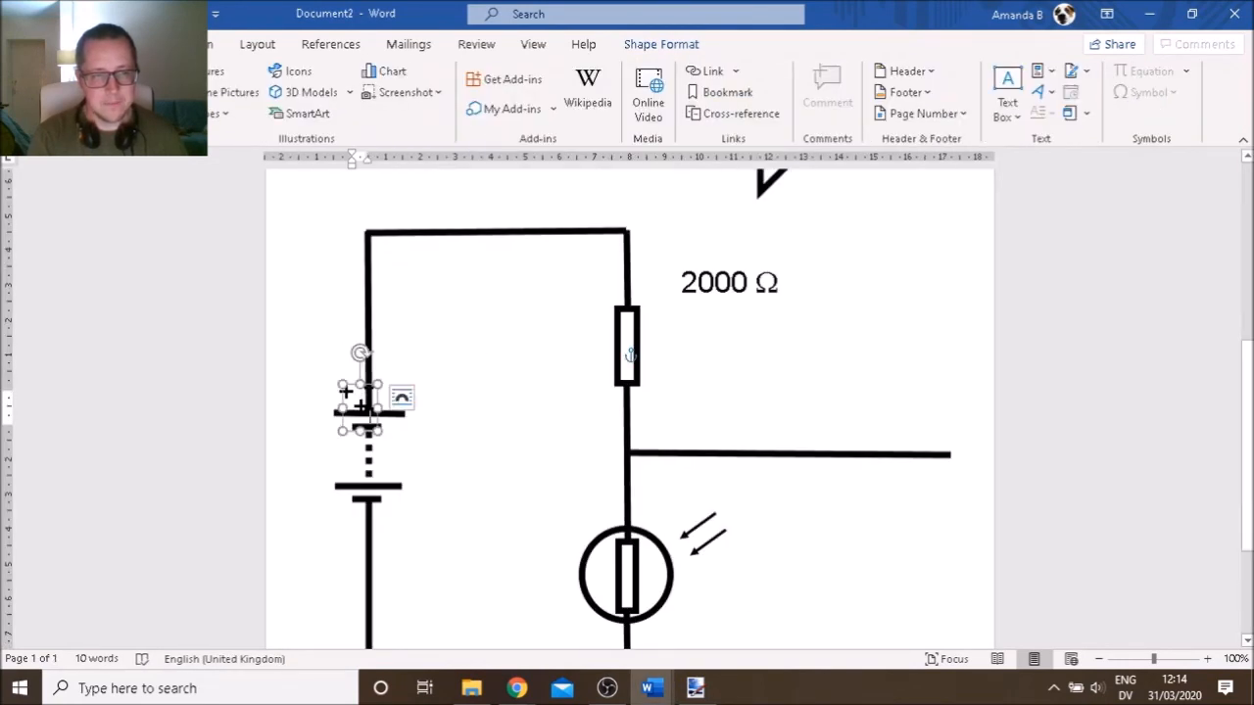
drag(377, 397, 348, 446)
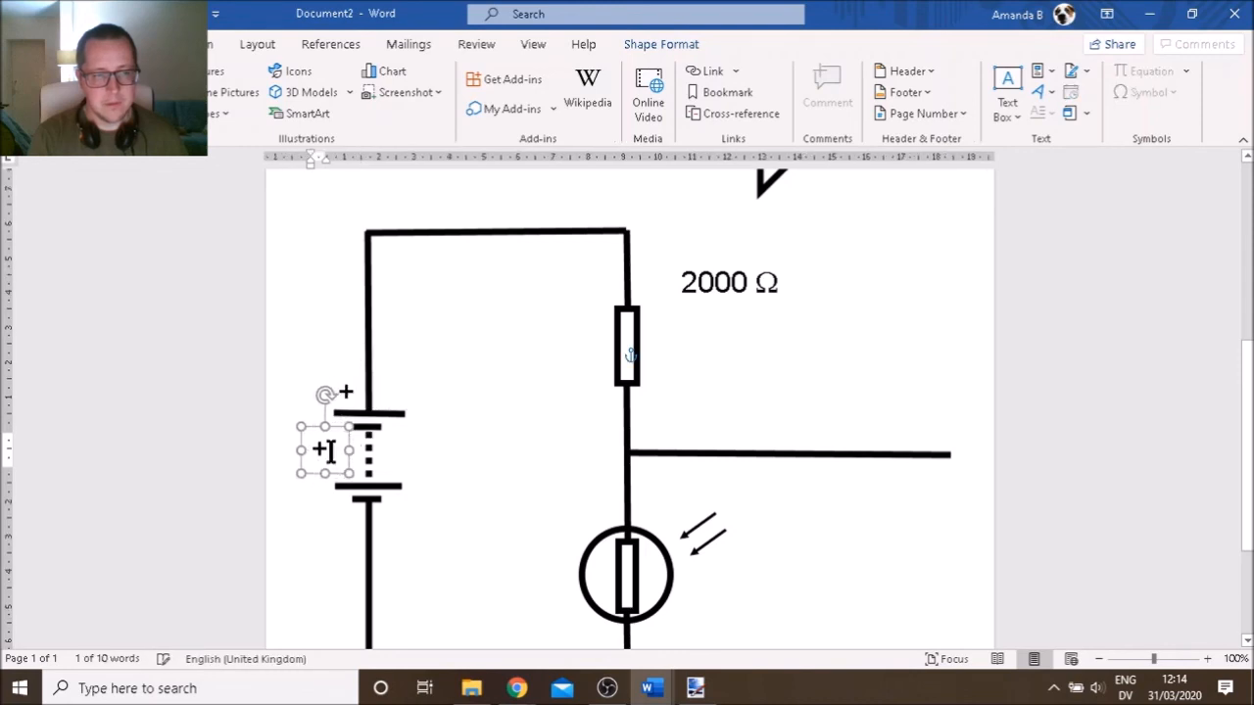
click(329, 453)
key(BackSpace)
text(1)
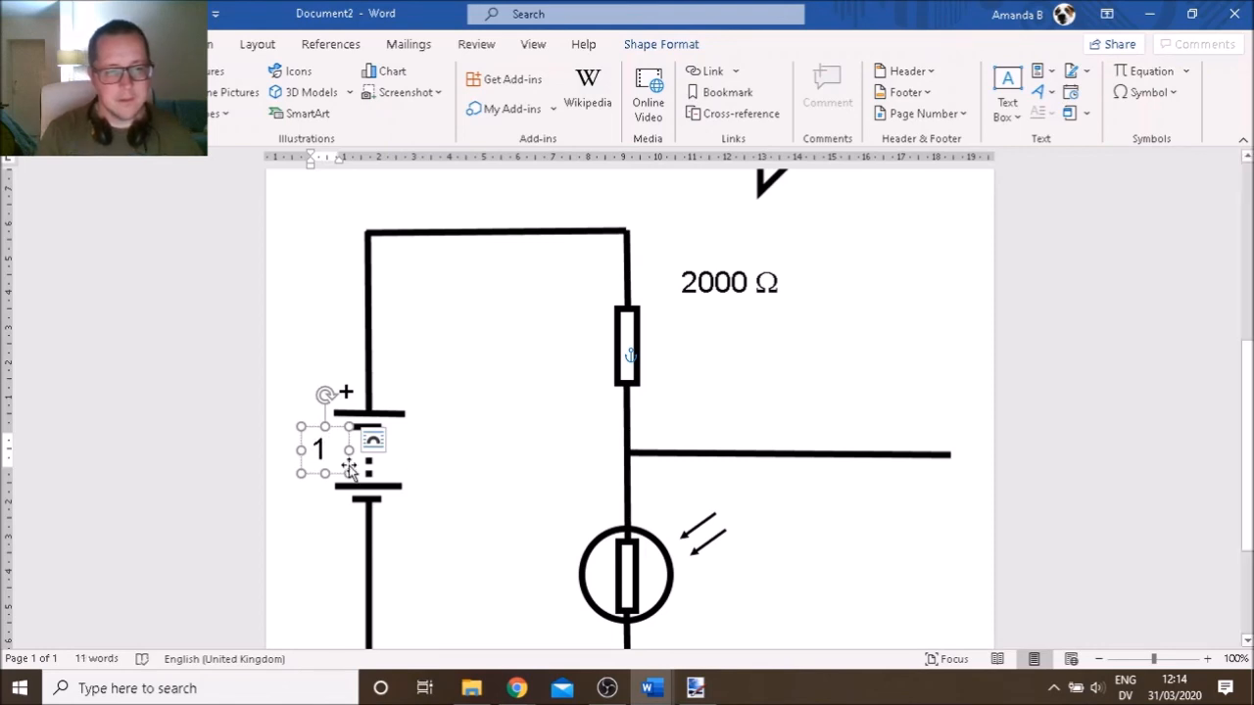
text(2)
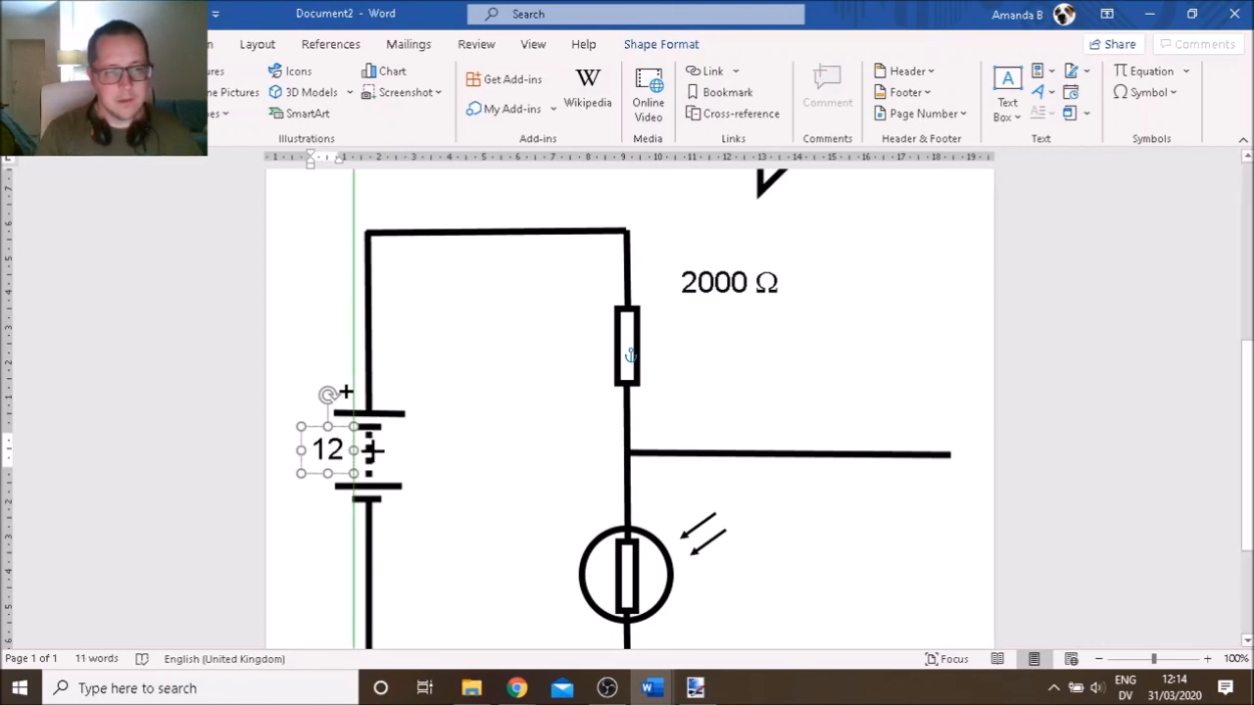
drag(301, 449, 334, 435)
text(v)
key(ctrl+v)
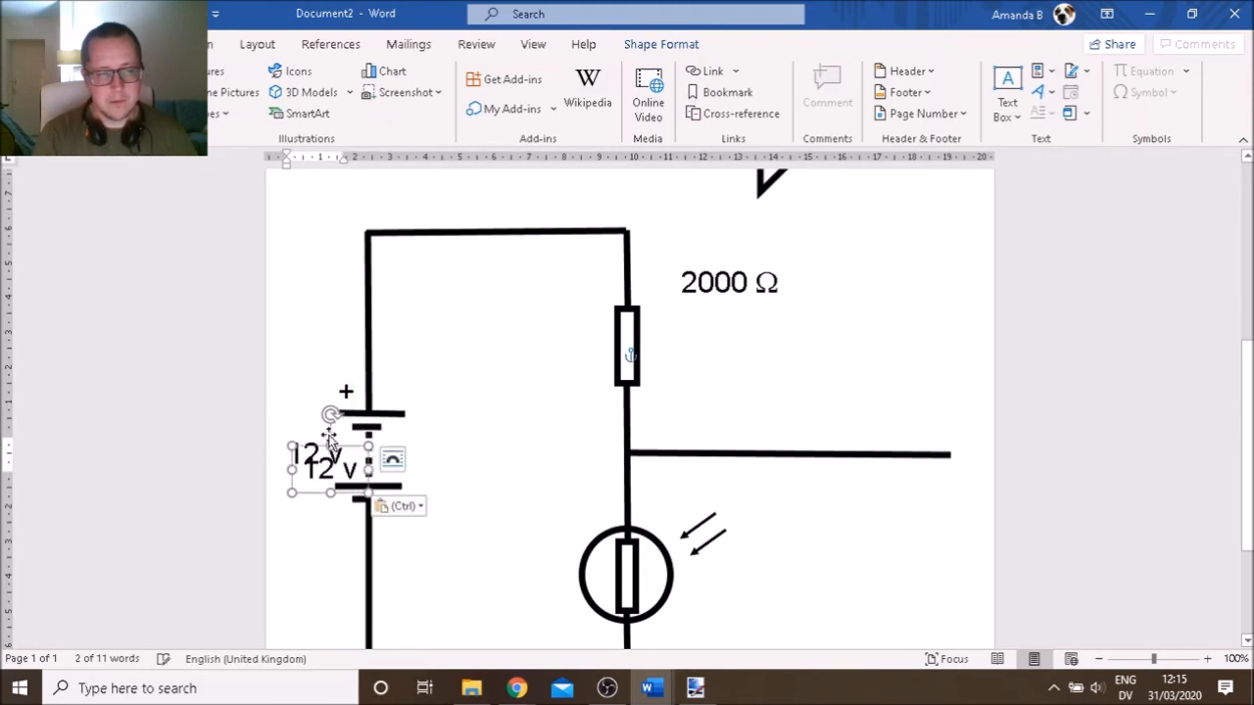
drag(357, 453, 821, 500)
Move the copied 12 v label under the branch wire and enlarge its box
key(alt+Tab)
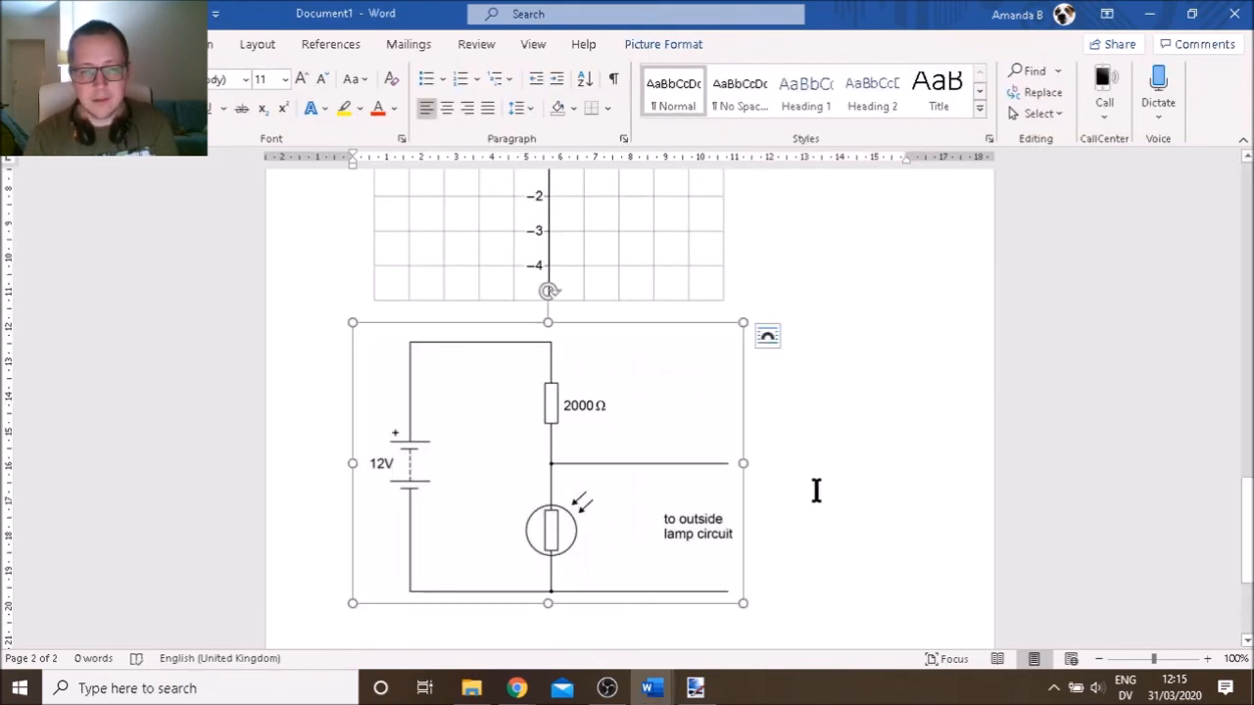
key(alt+Tab)
click(801, 510)
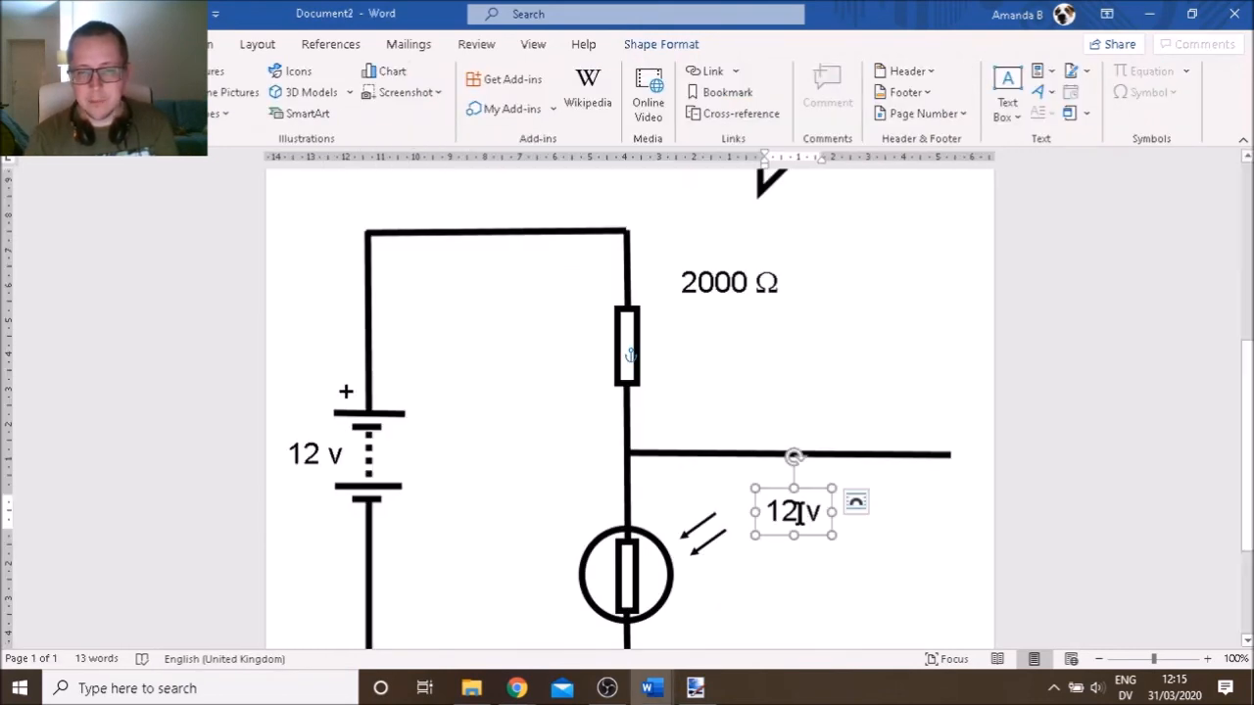
drag(818, 487, 854, 489)
drag(898, 574, 937, 621)
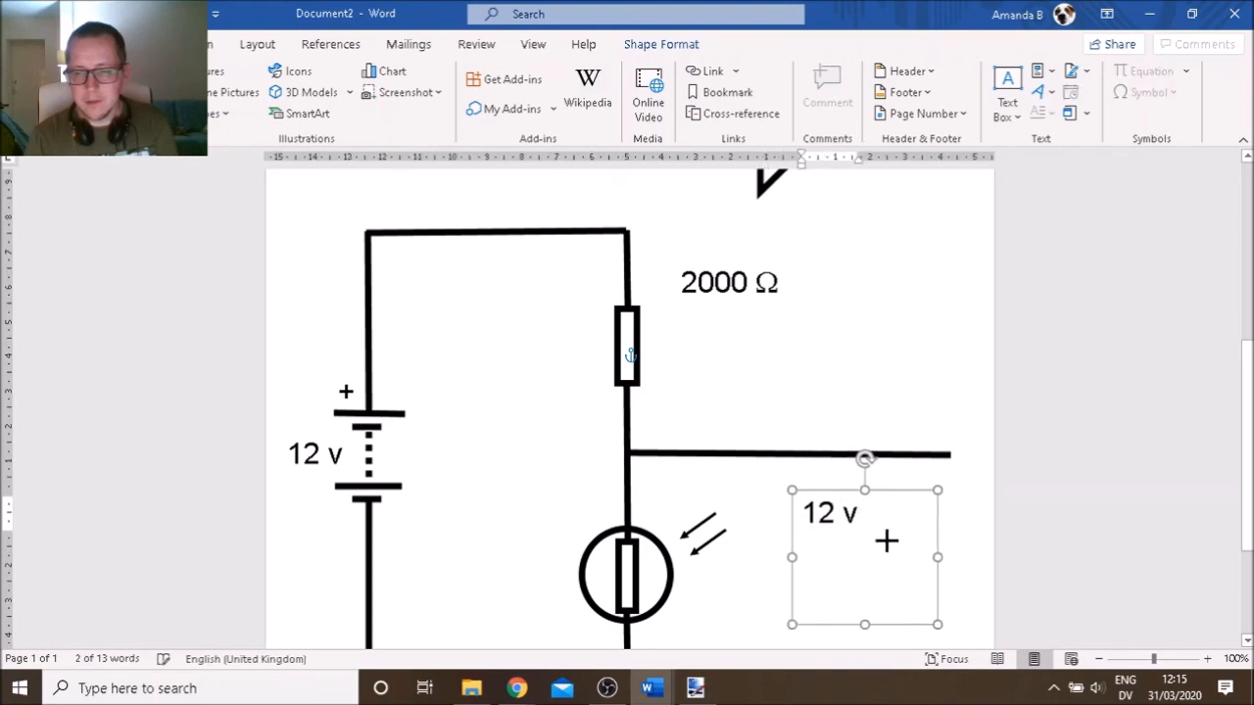
Retype the label as 'To outside lamp circuit' and size the box to two lines
drag(858, 514, 773, 520)
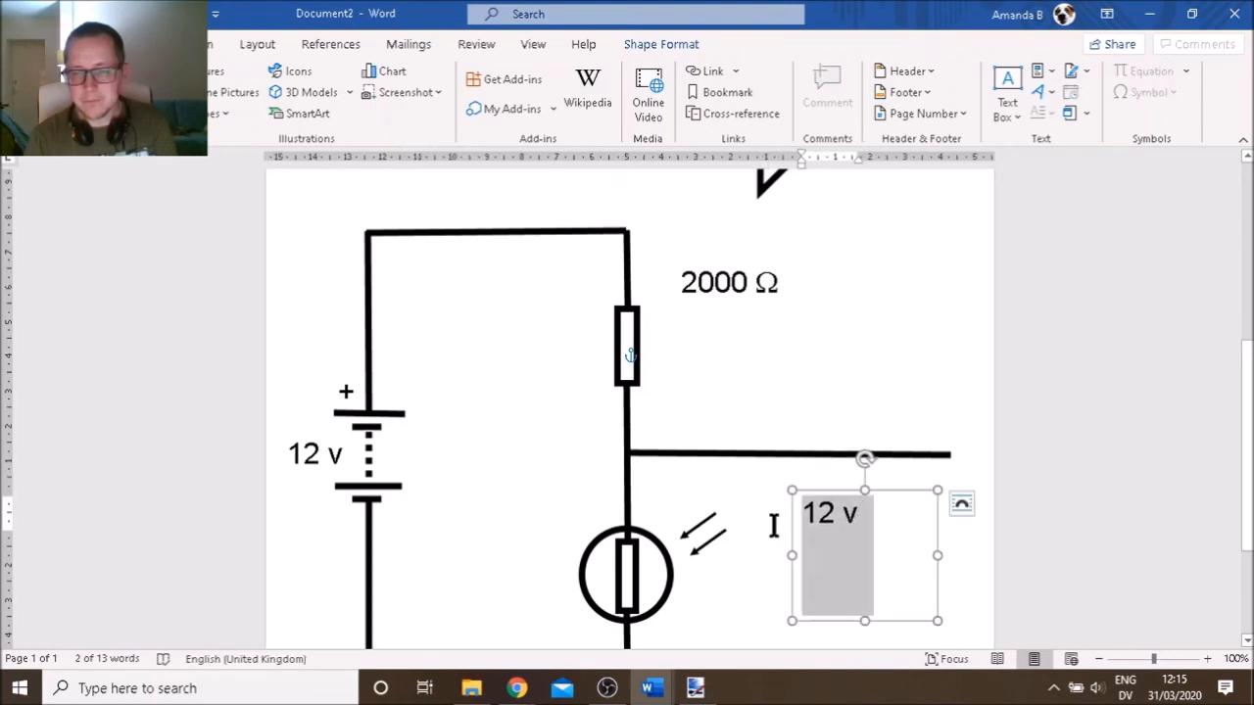
text(To)
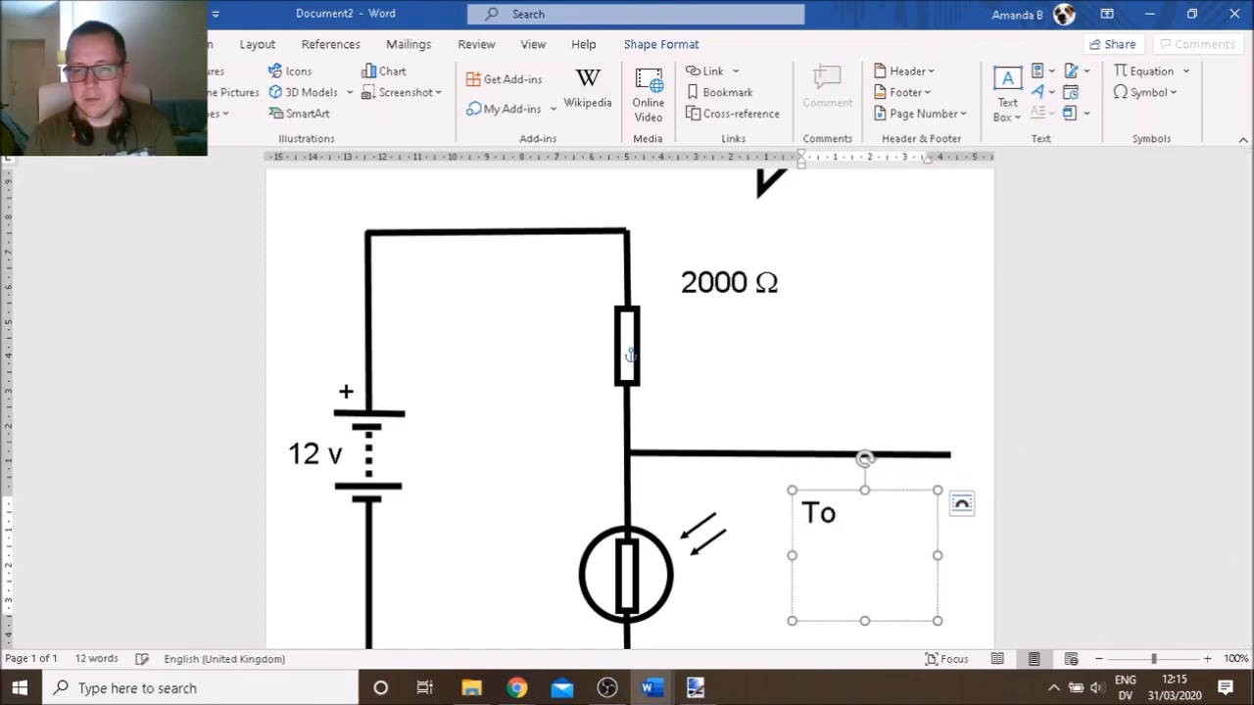
text( outside lamp)
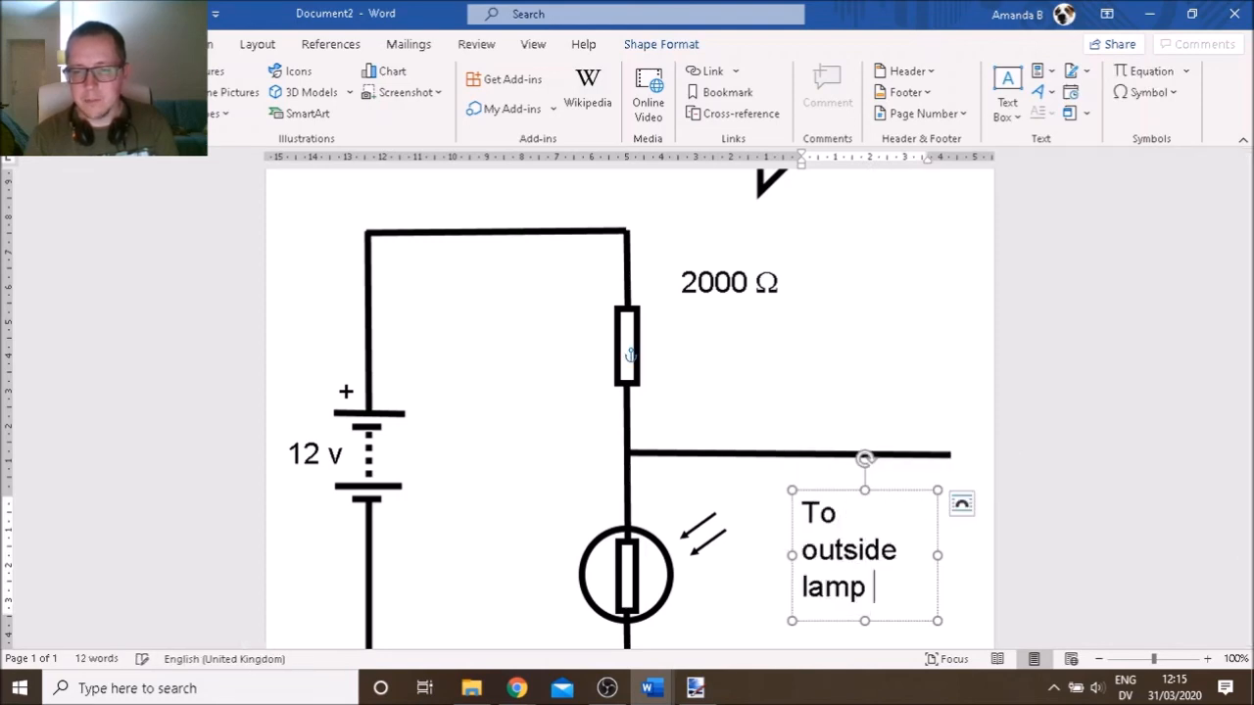
text( circui)
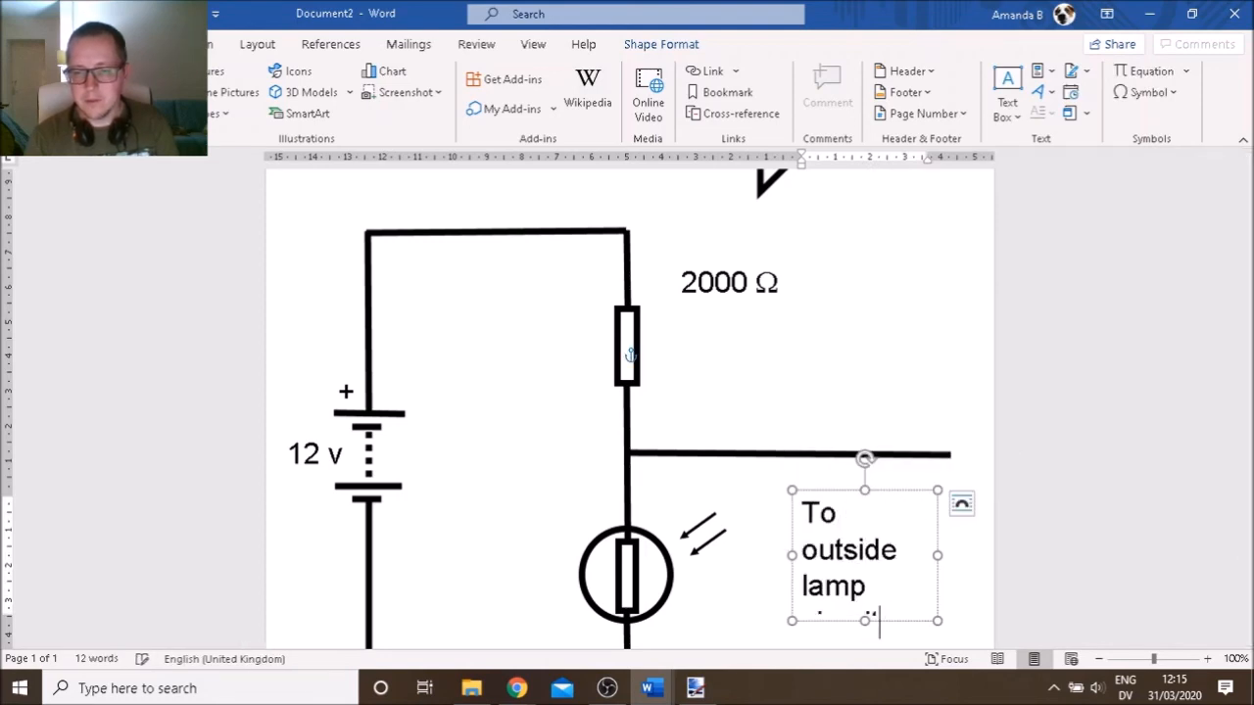
drag(938, 555, 970, 551)
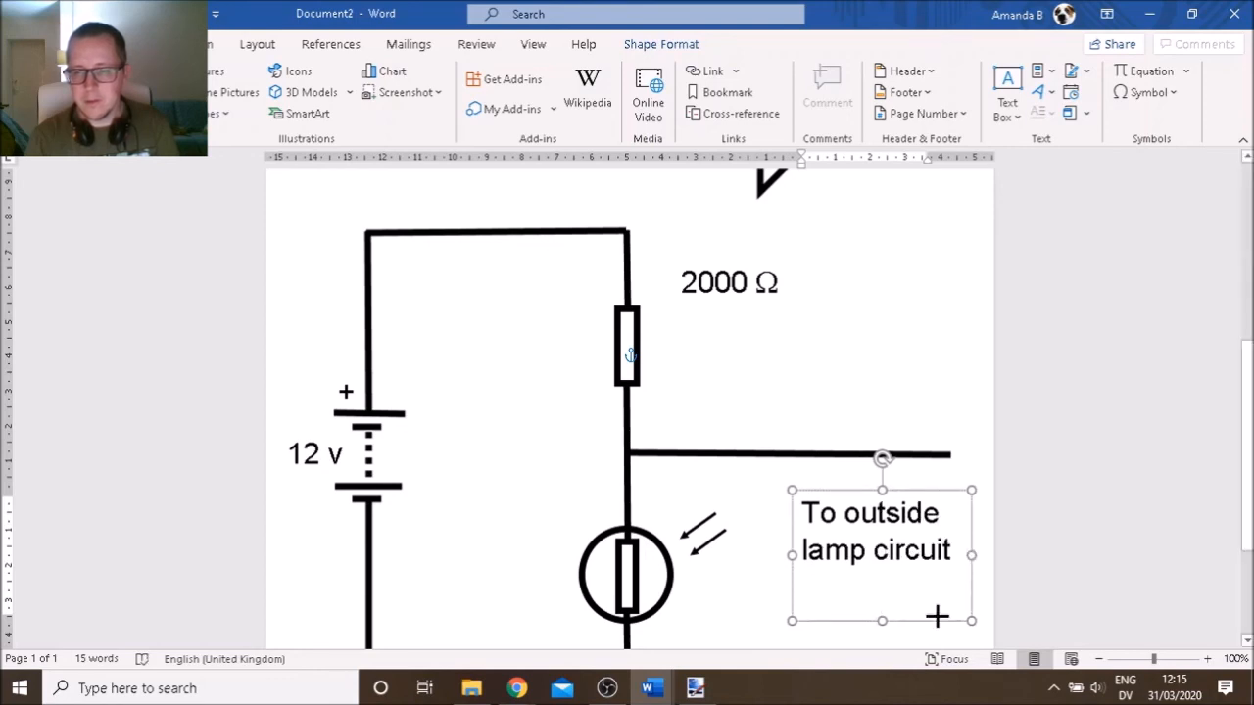
drag(881, 619, 878, 579)
scroll(878, 579, down, 1)
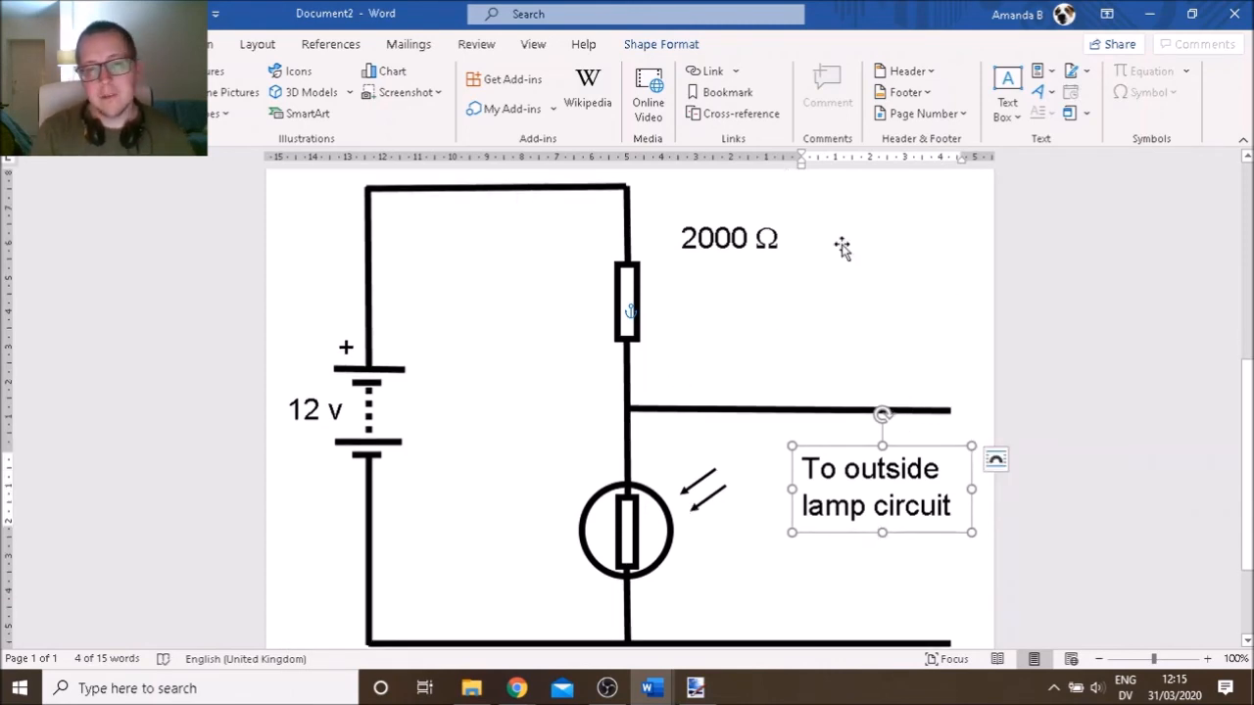
Compare the redrawn circuit against the original in Document1
key(alt+Tab)
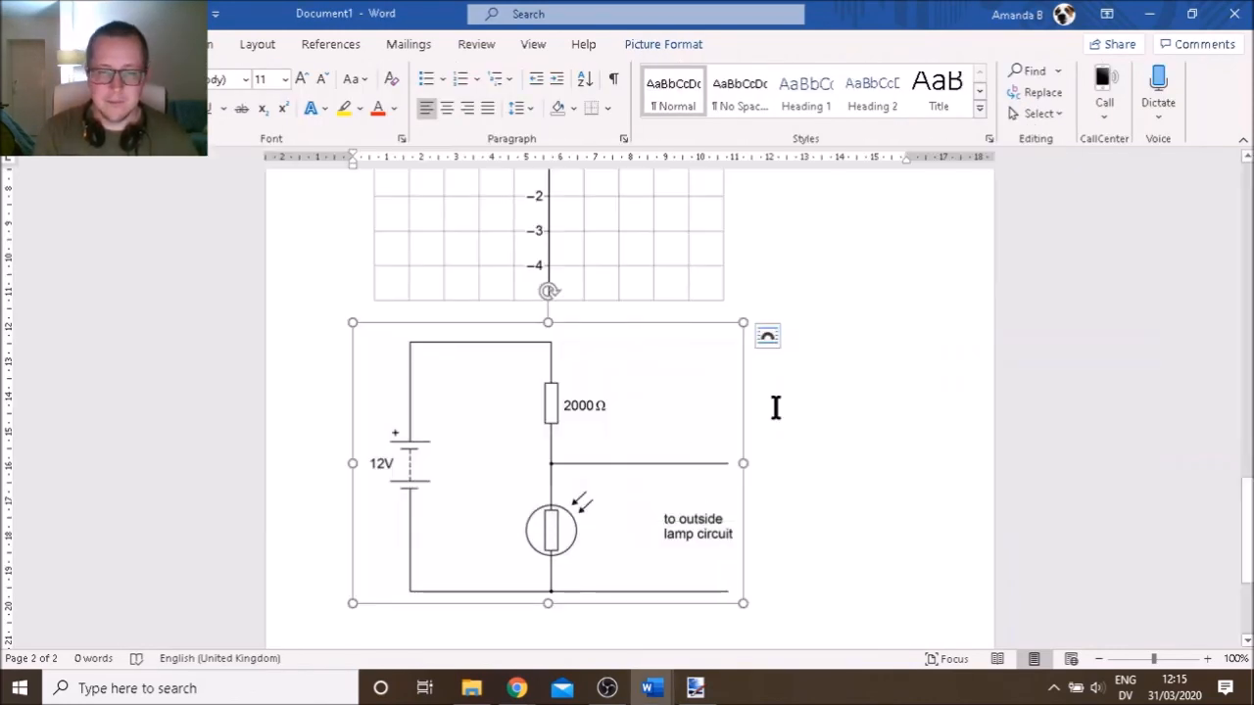
key(alt+Tab)
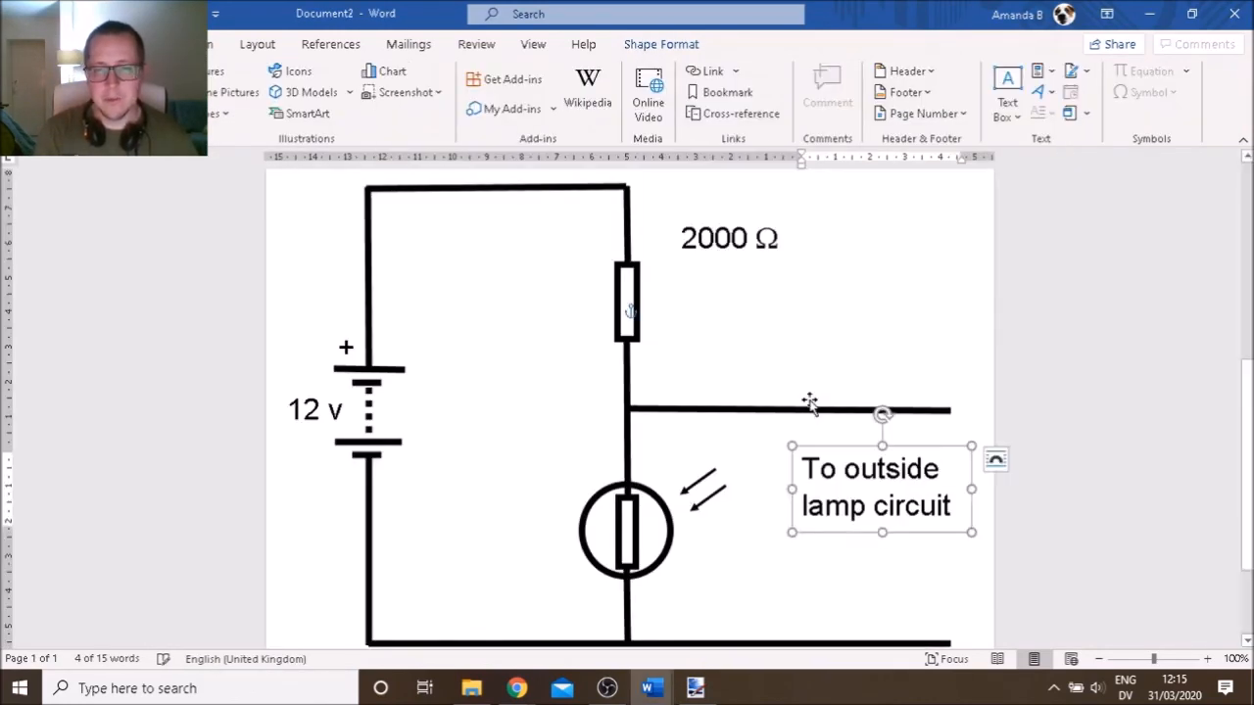
key(alt+Tab)
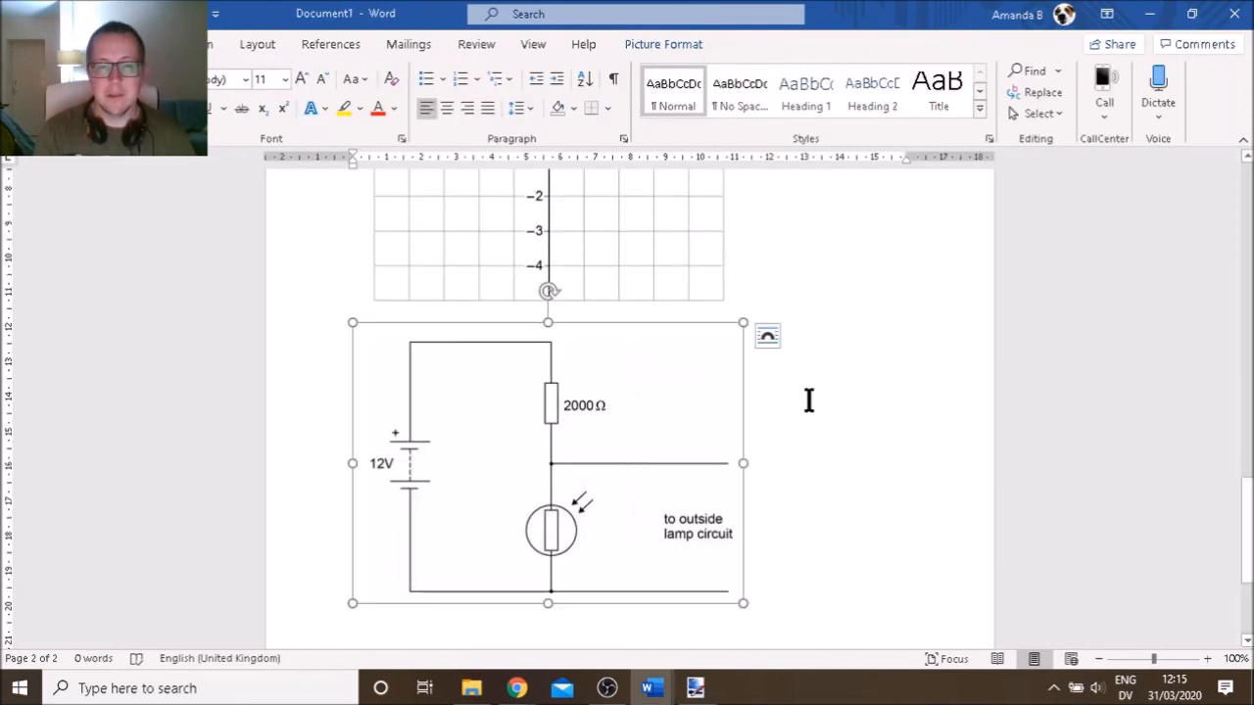
scroll(809, 401, up, 8)
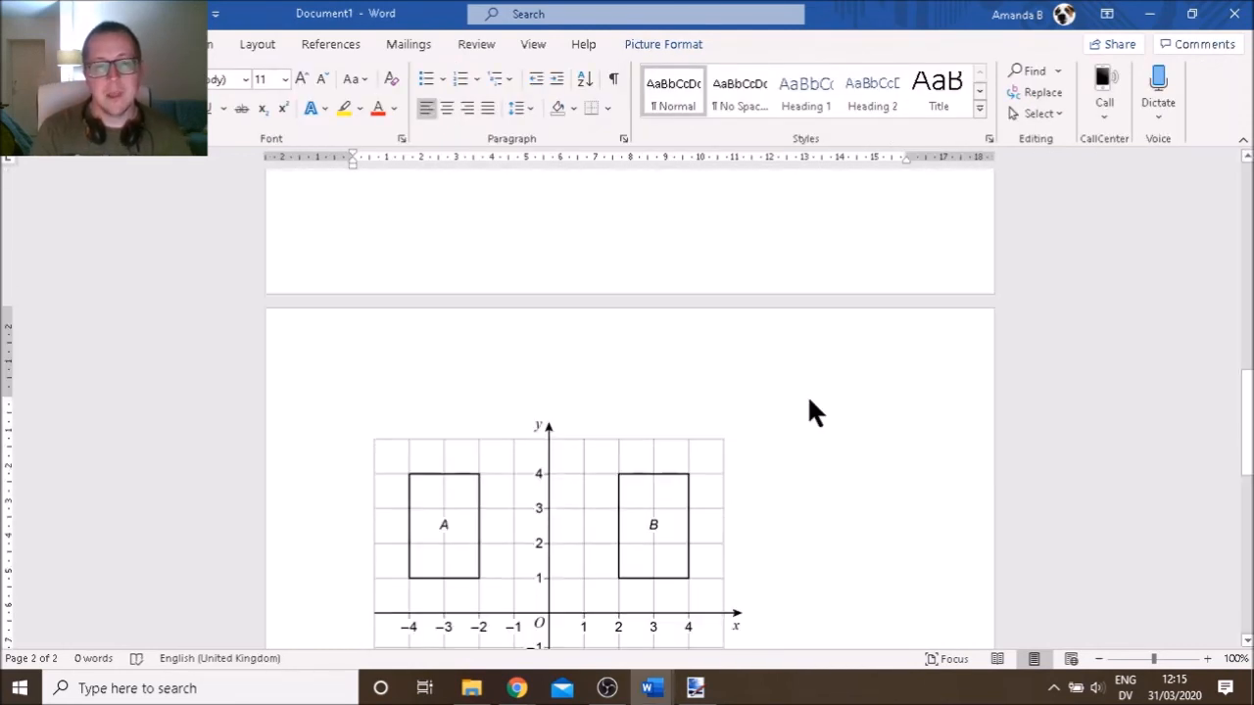
scroll(809, 403, up, 10)
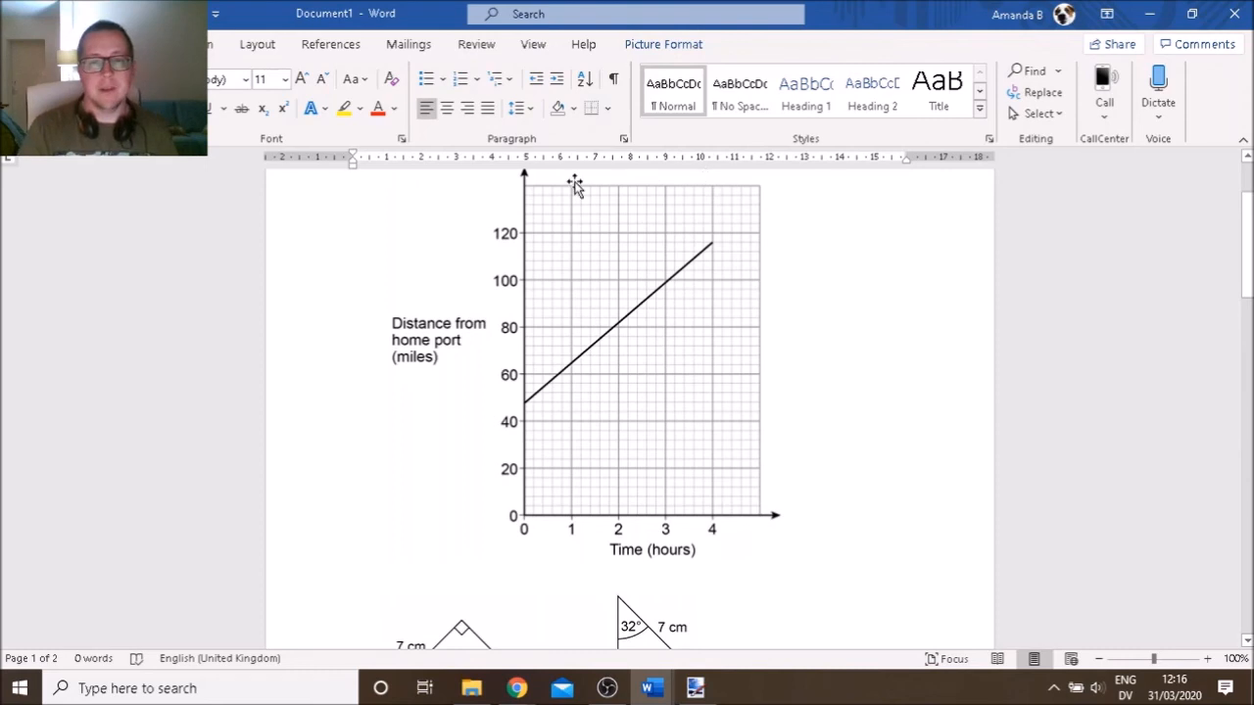
Scroll through Document1's other exercises, stopping at the distance–time graph
scroll(611, 451, down, 5)
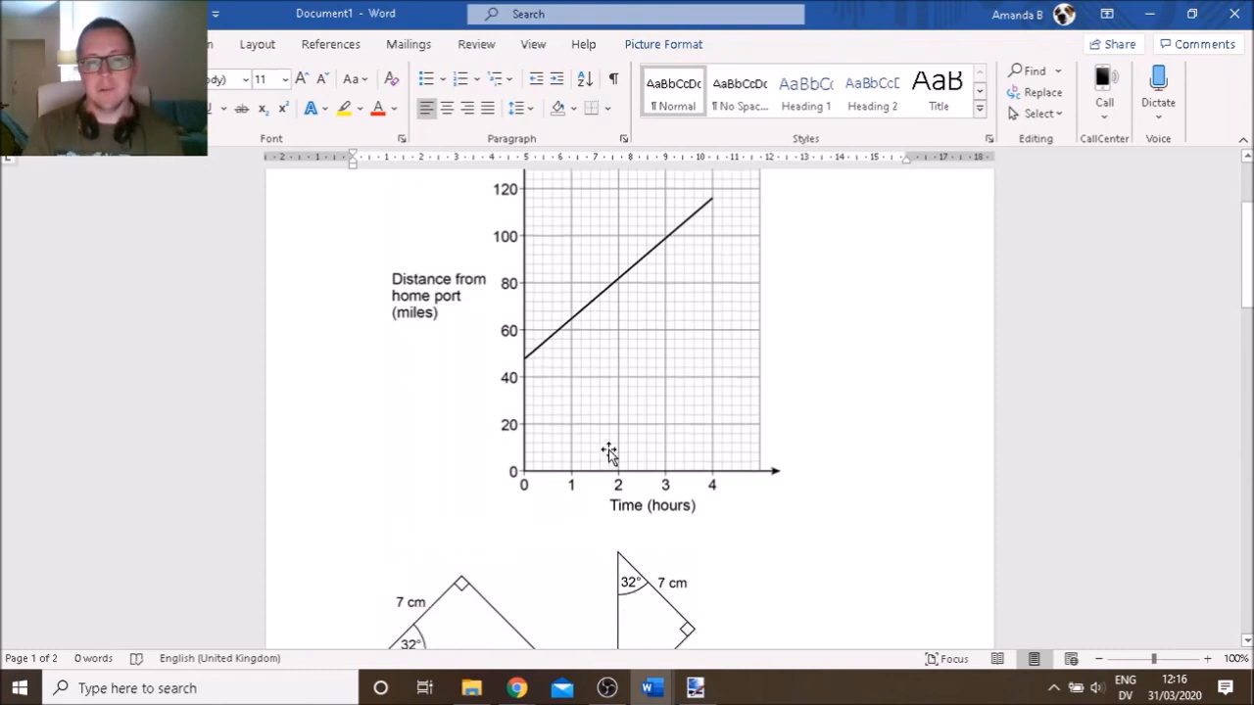
scroll(611, 451, down, 10)
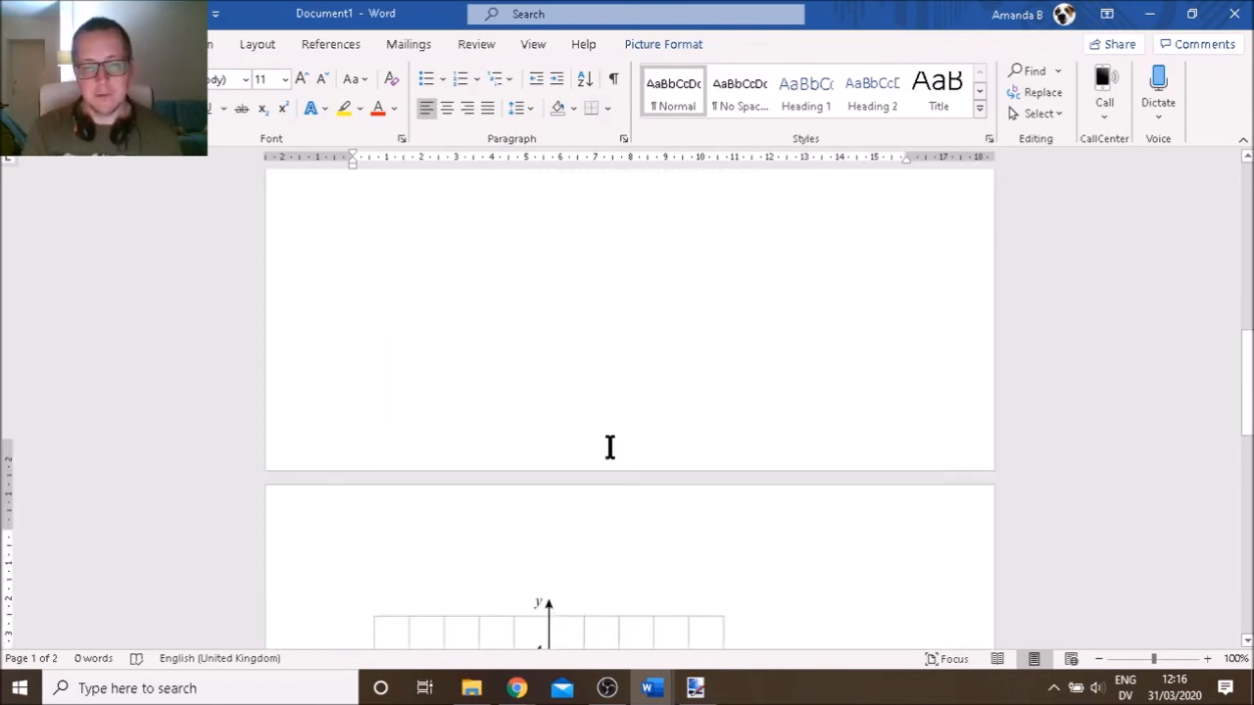
scroll(610, 450, down, 3)
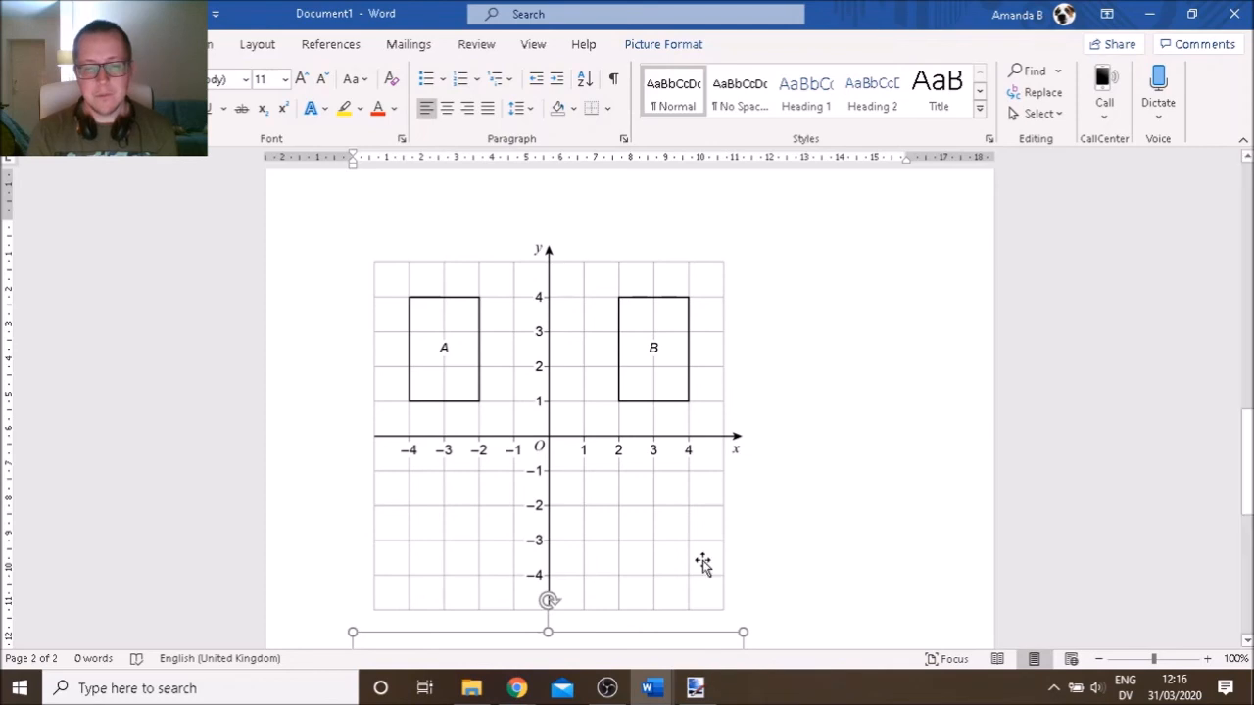
scroll(703, 544, down, 8)
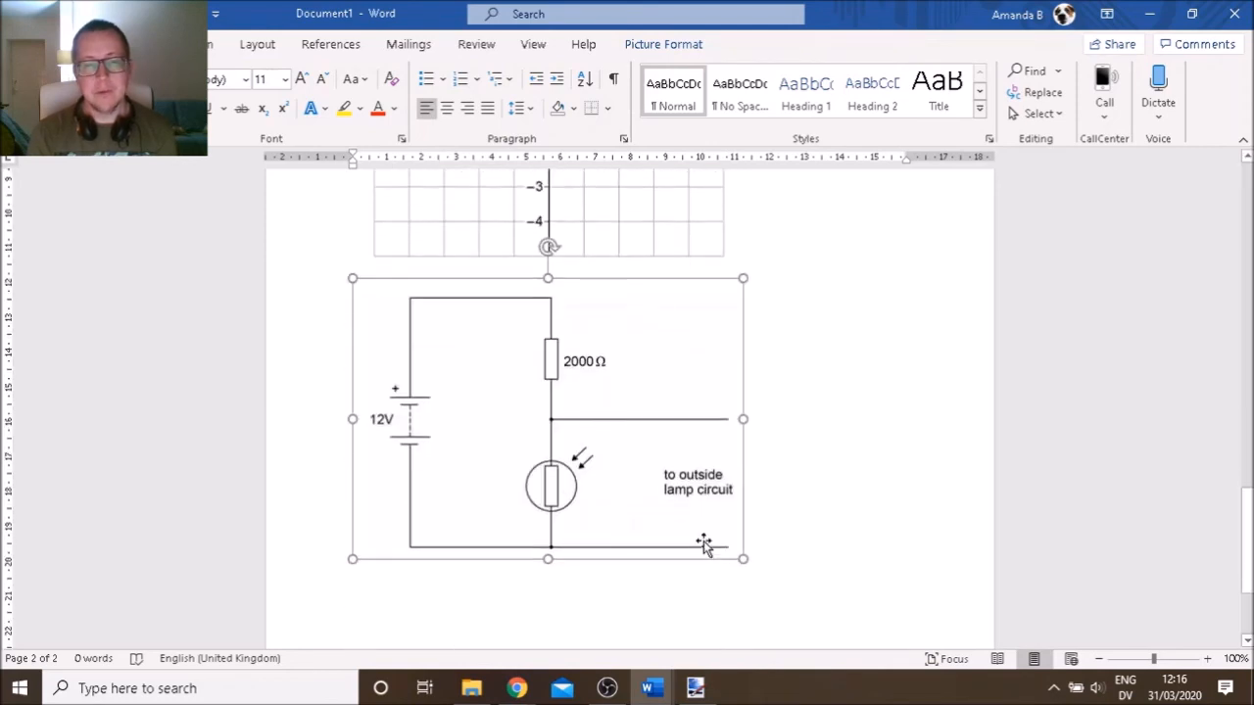
scroll(703, 541, up, 5)
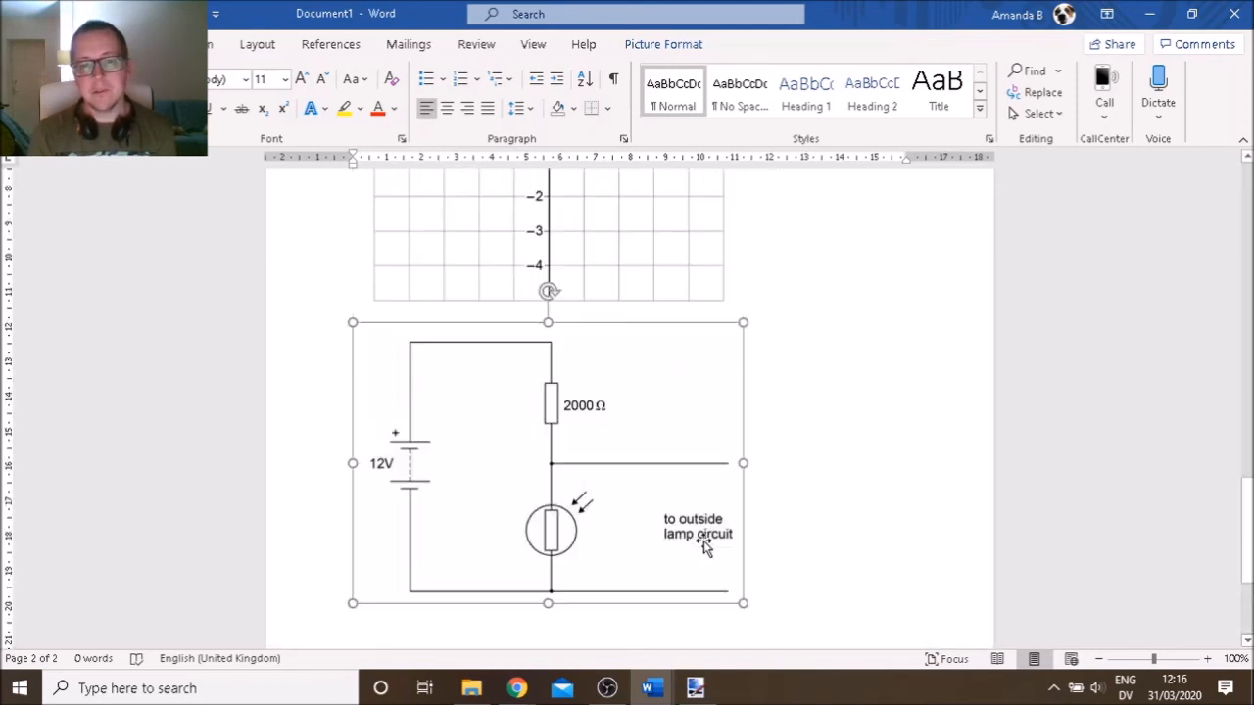
scroll(703, 540, up, 10)
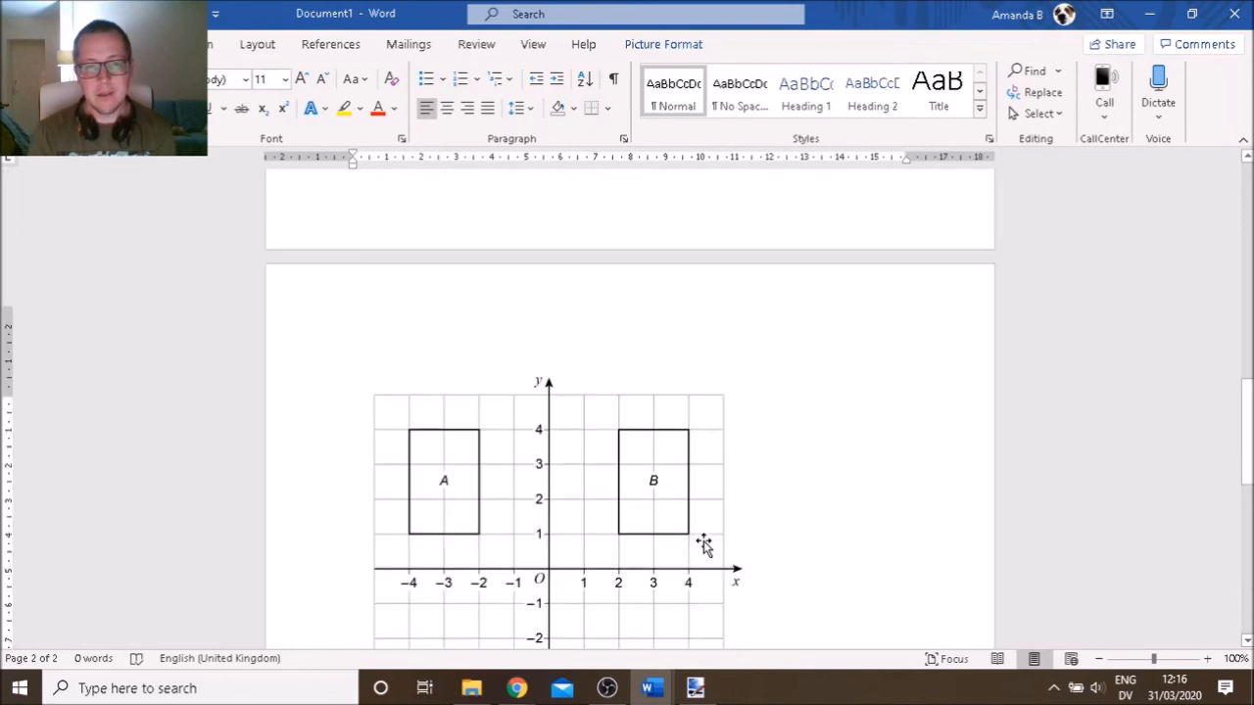
scroll(703, 541, up, 8)
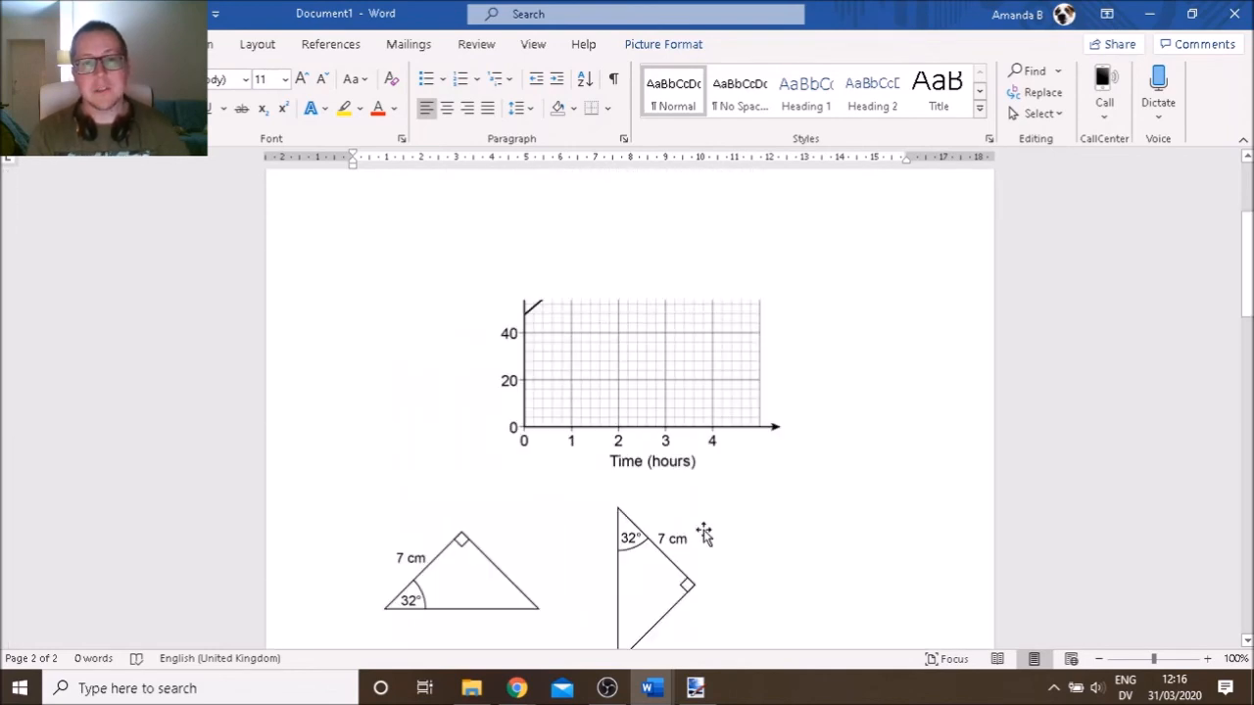
scroll(705, 534, up, 3)
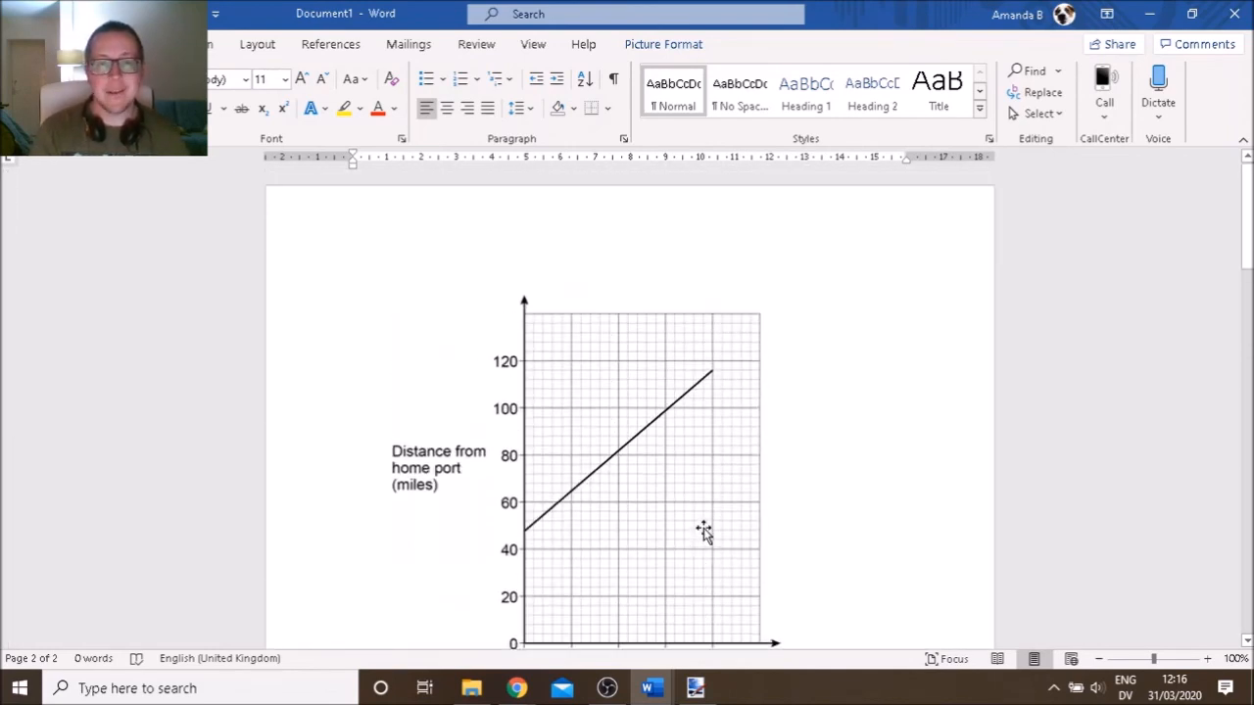